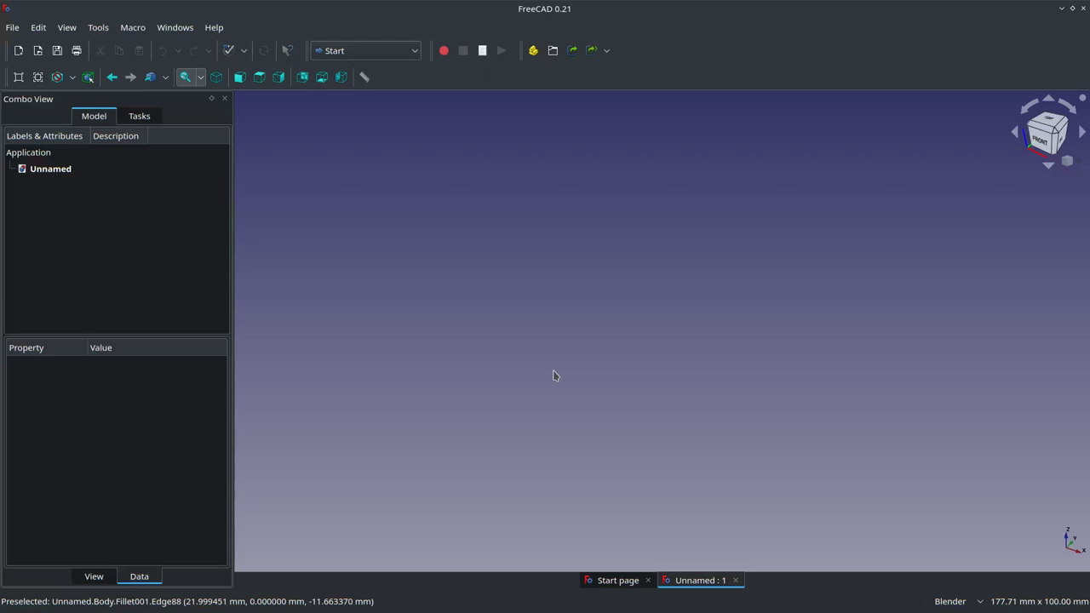
In the Part Design workbench, create a new body and begin a sketch in it
click(413, 56)
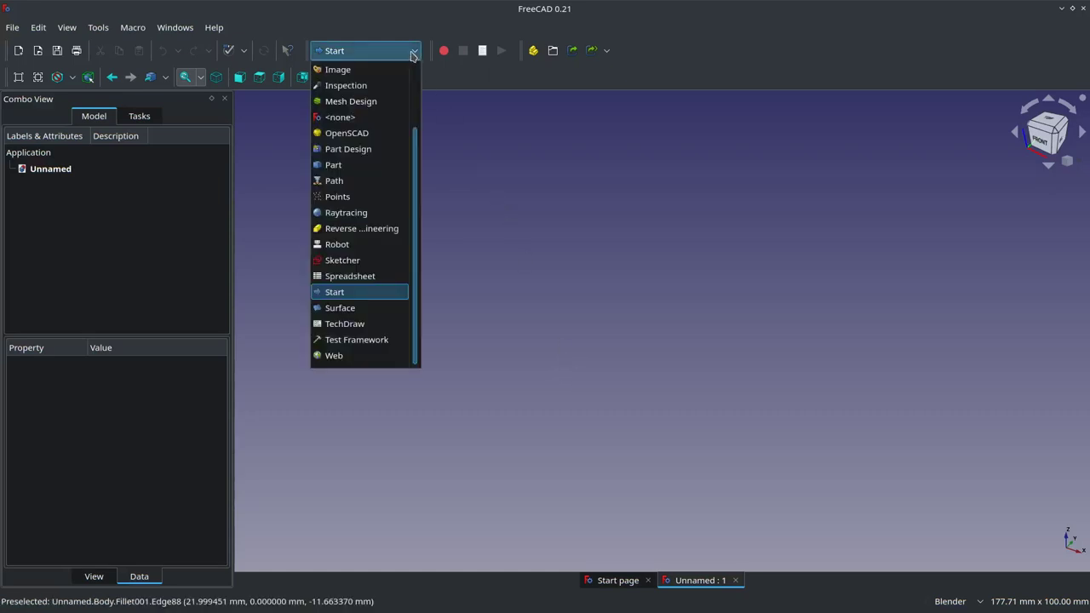
click(382, 156)
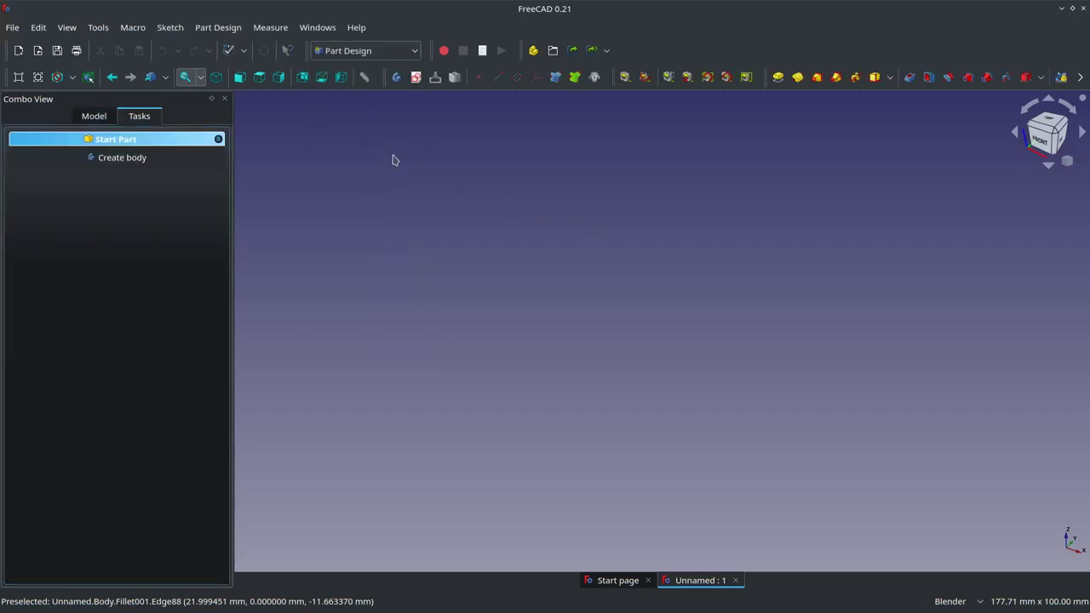
click(396, 82)
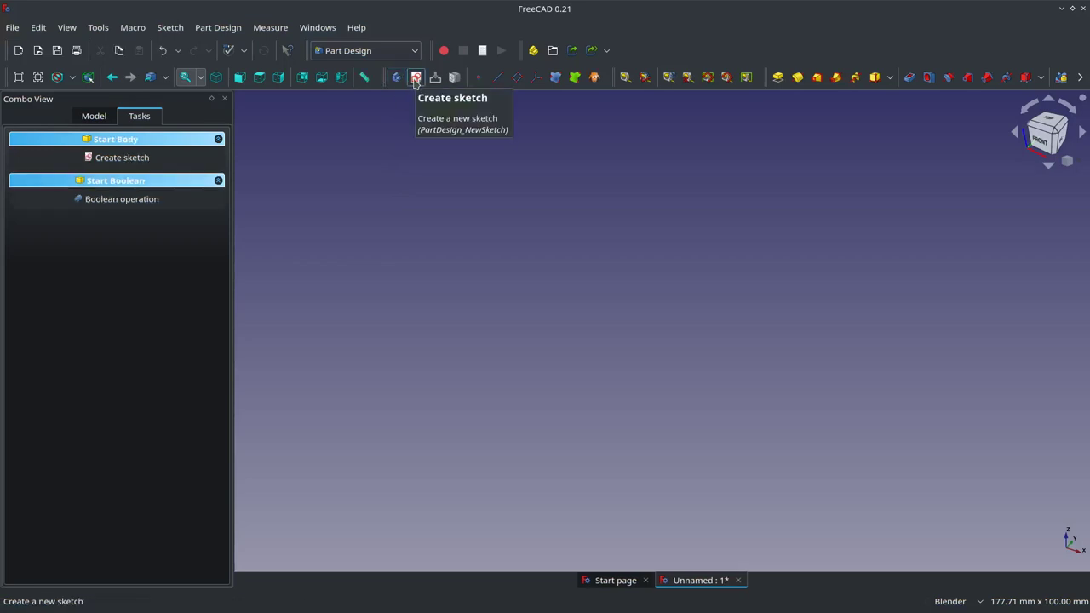
click(415, 78)
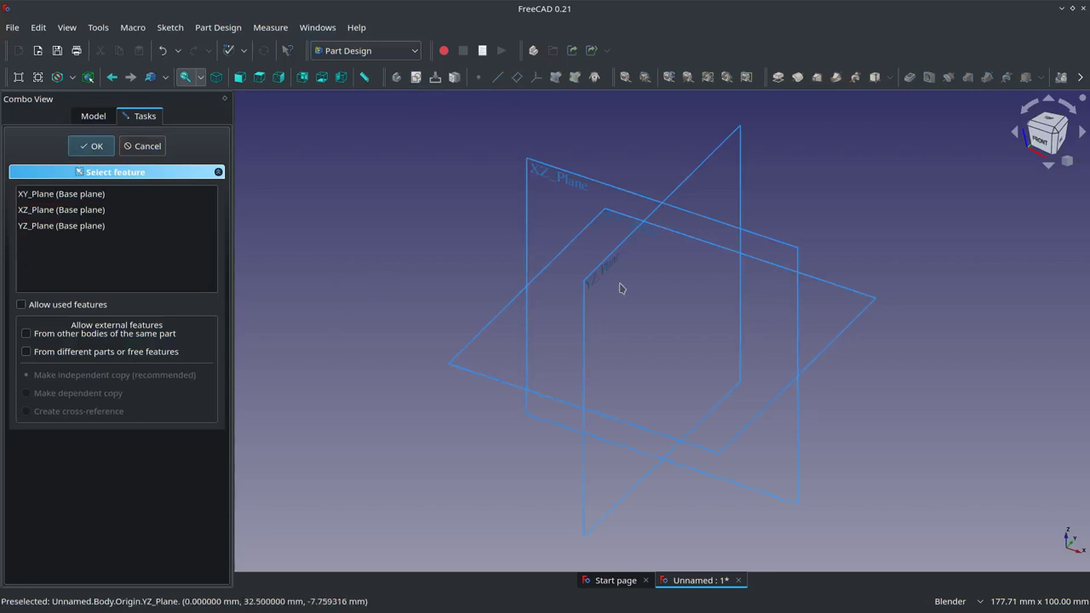
middle_drag(620, 289, 646, 179)
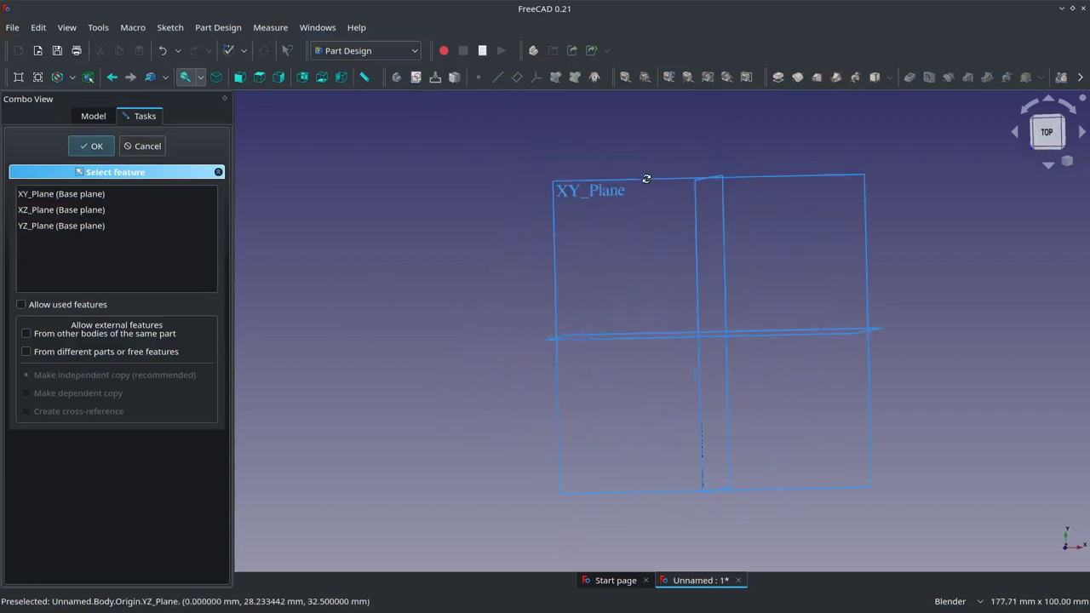
Place the sketch on XY_Plane, show the grid, and draw a tall vertical line from the origin
click(652, 176)
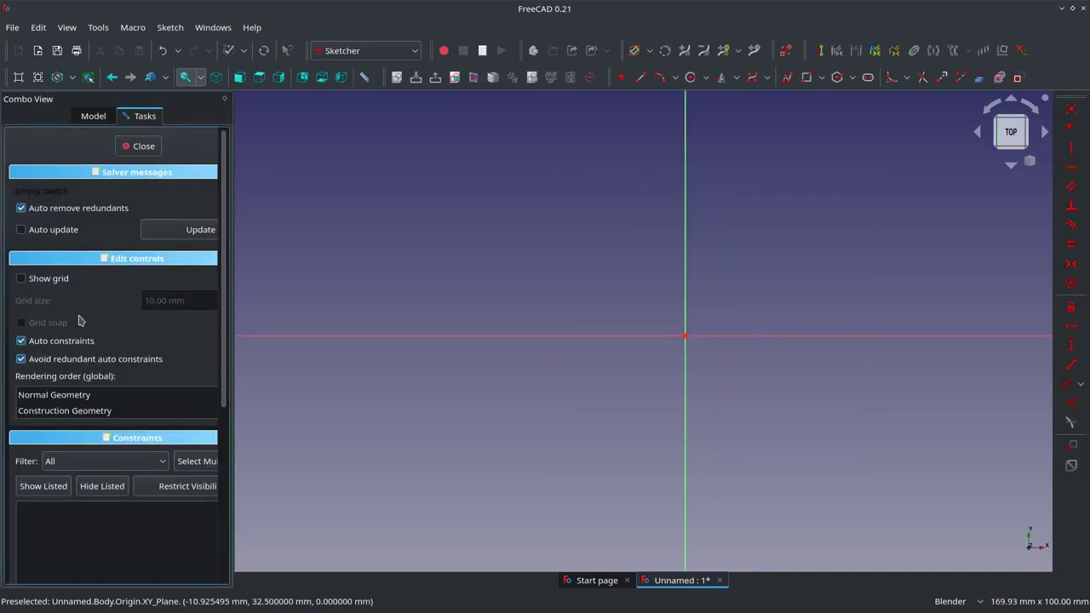
click(61, 281)
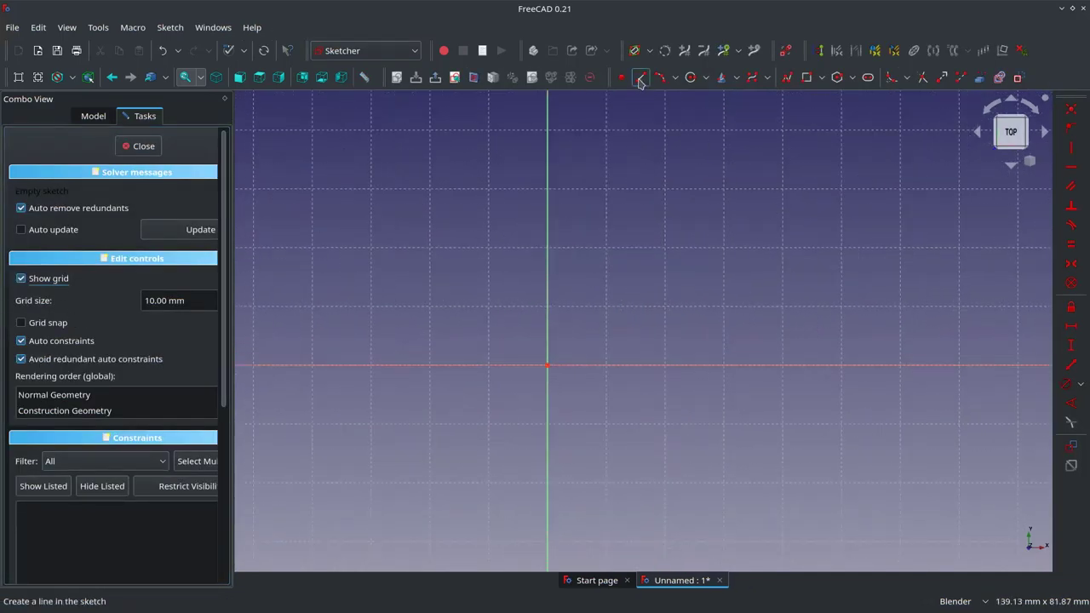
click(548, 366)
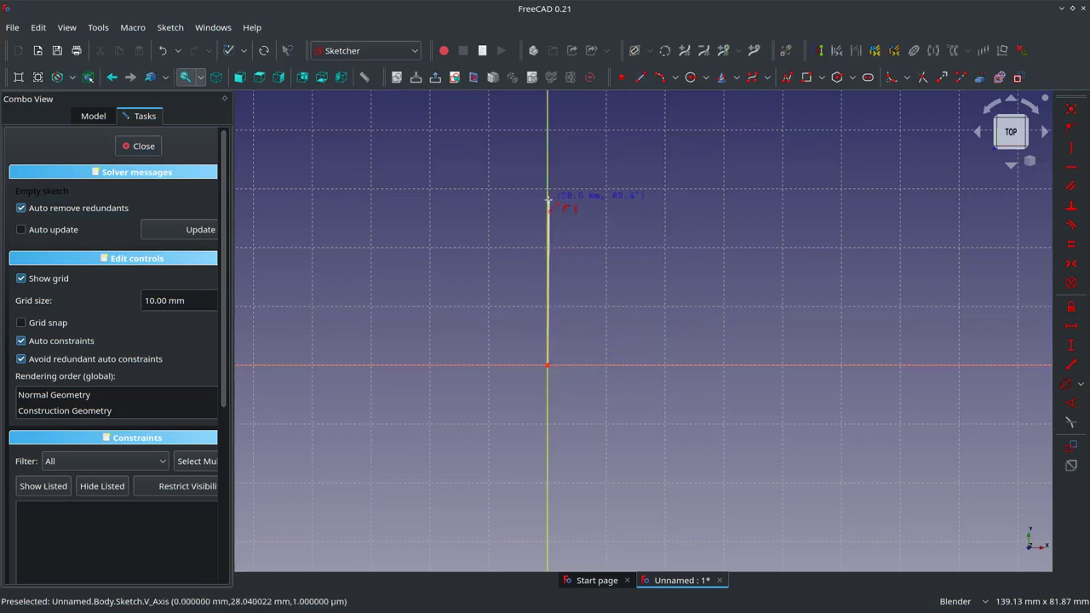
click(547, 200)
Add a shorter vertical line at right and a bottom line joining it to the origin
click(810, 364)
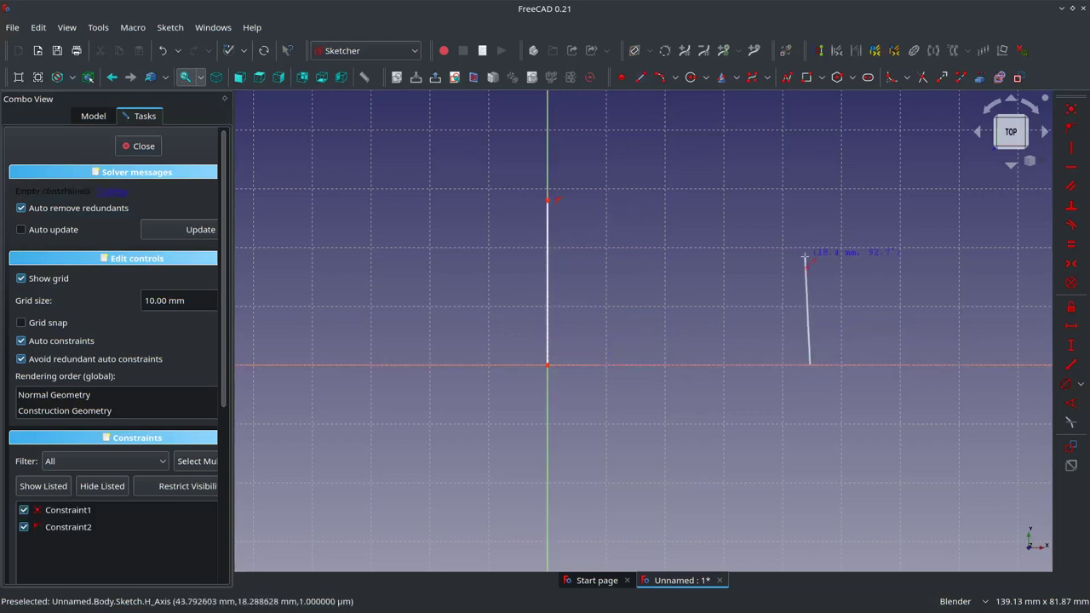
click(810, 260)
click(566, 365)
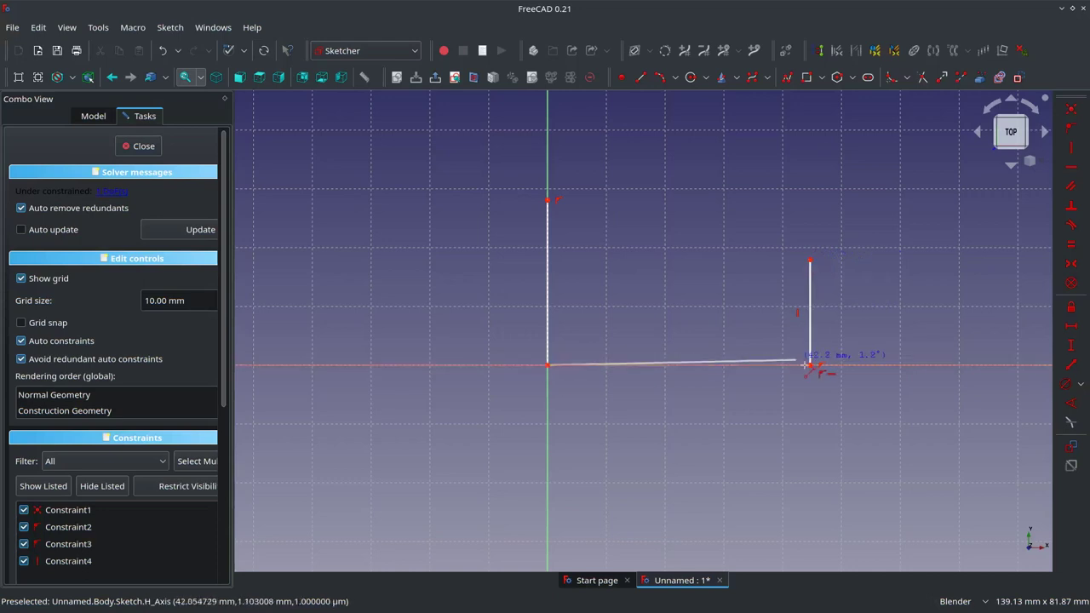
click(810, 365)
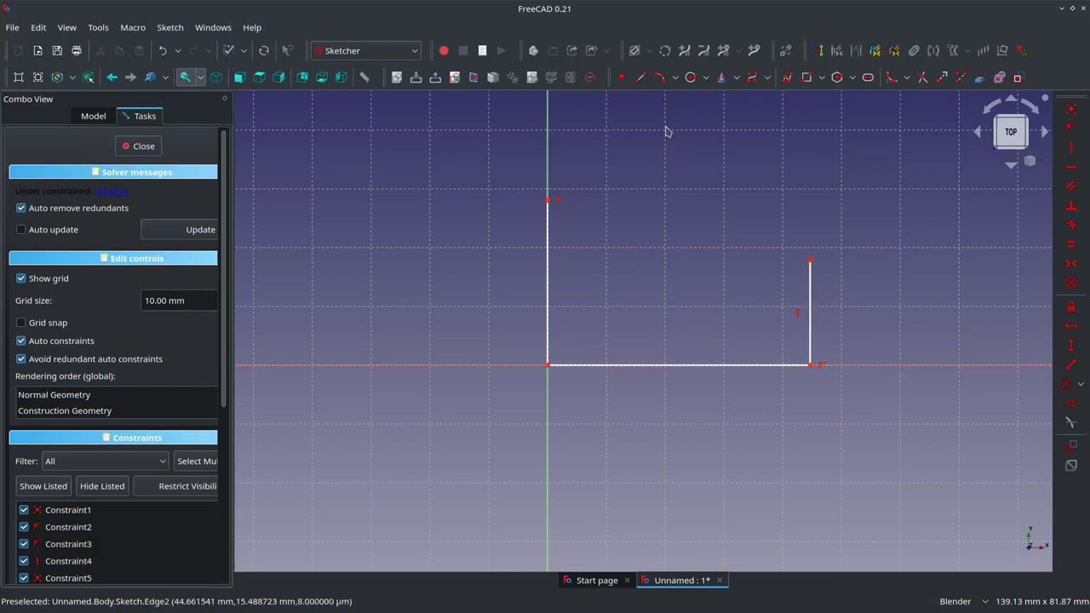
Draw the first three-point arc from the top of the left line
click(675, 79)
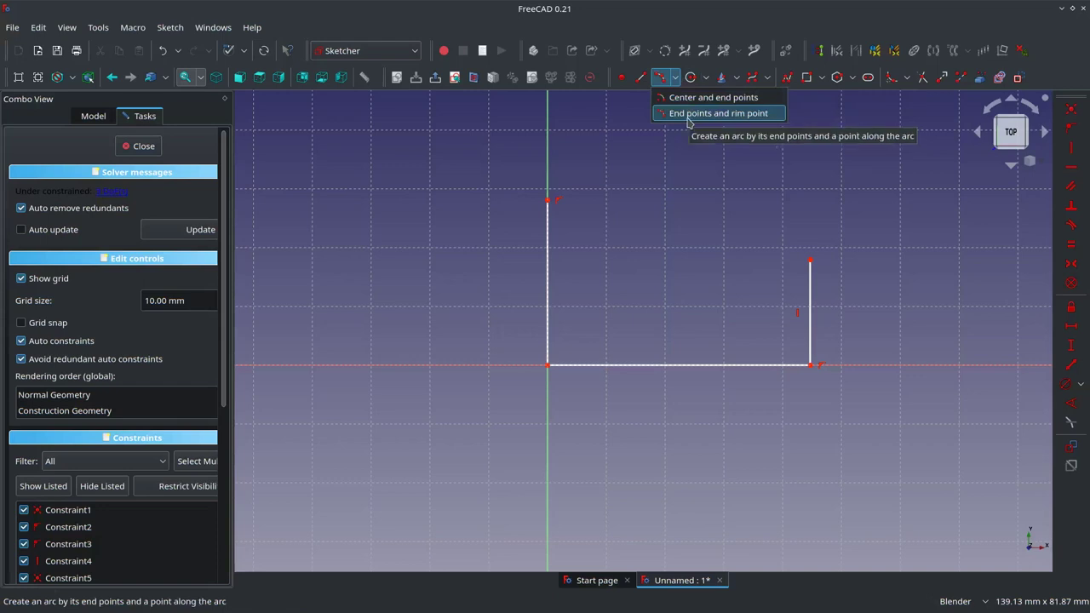
click(688, 117)
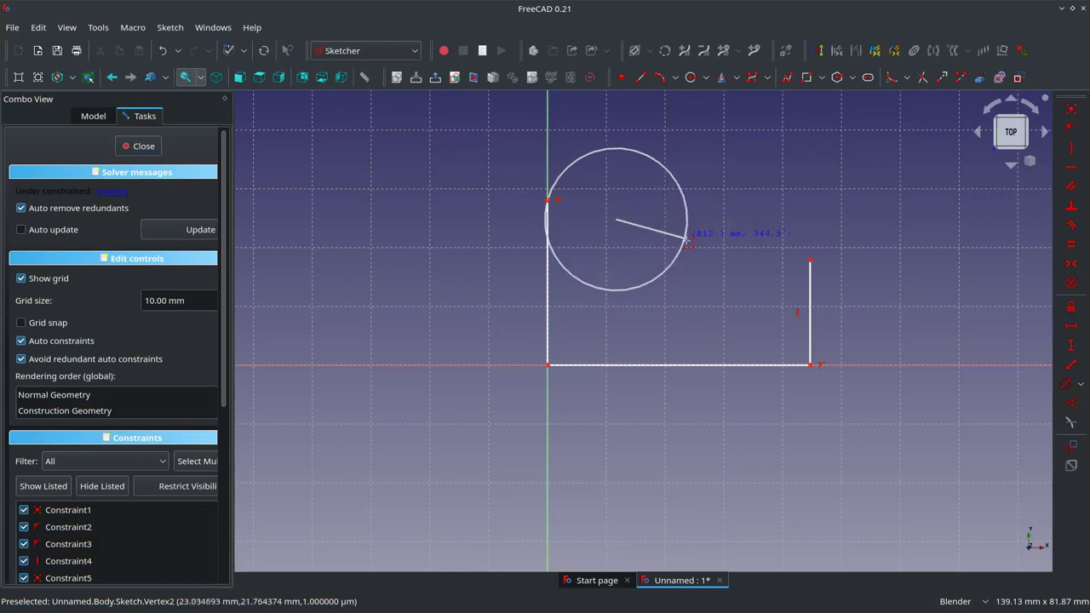
click(686, 242)
click(670, 230)
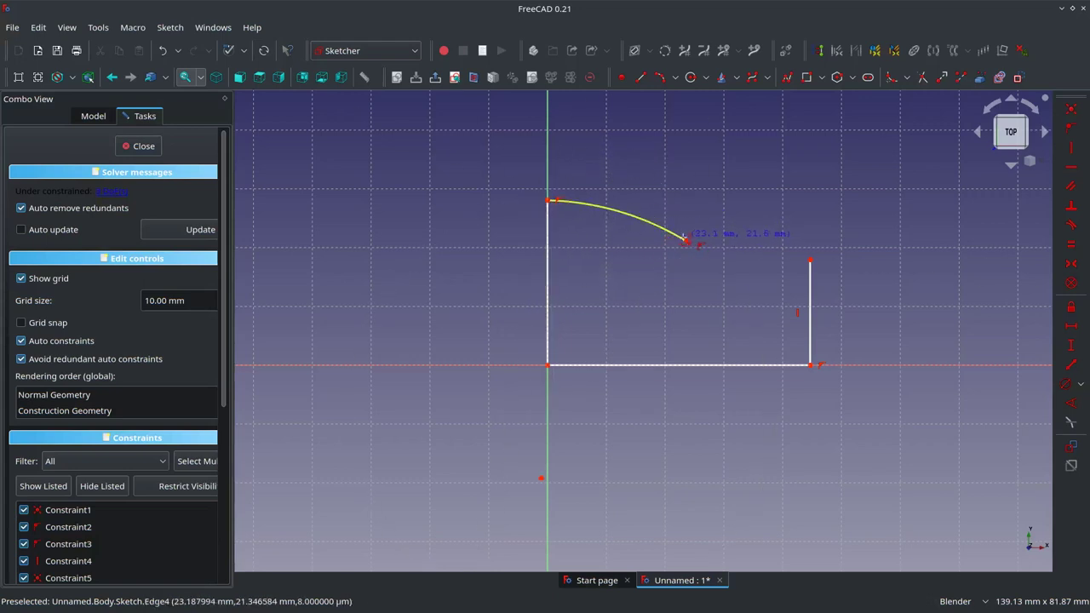
Add a second arc to the right line's top and make the two arcs tangent
click(687, 242)
click(713, 237)
click(800, 254)
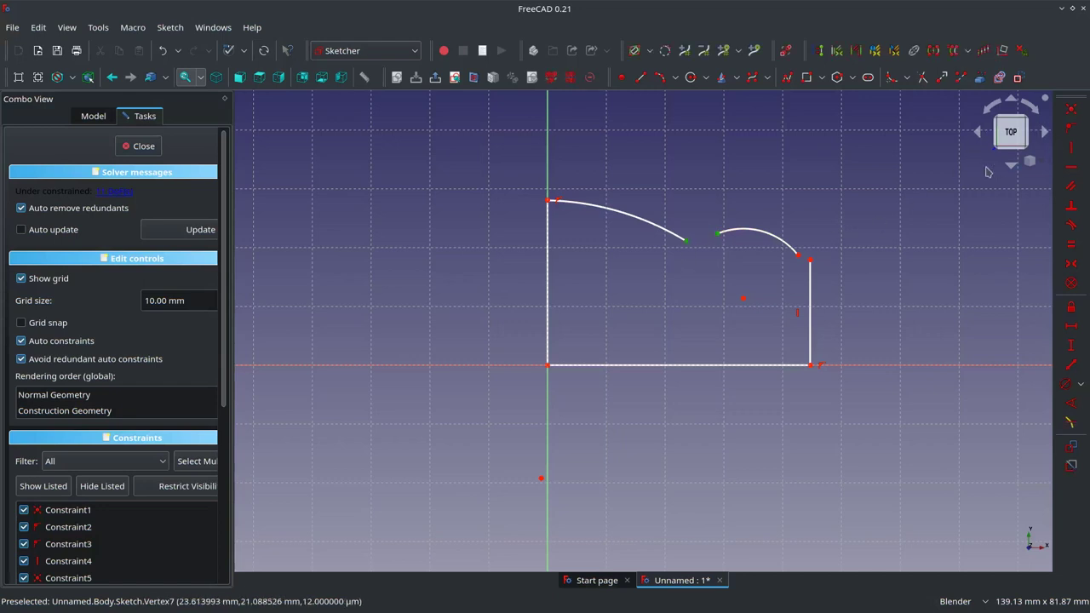
key(t)
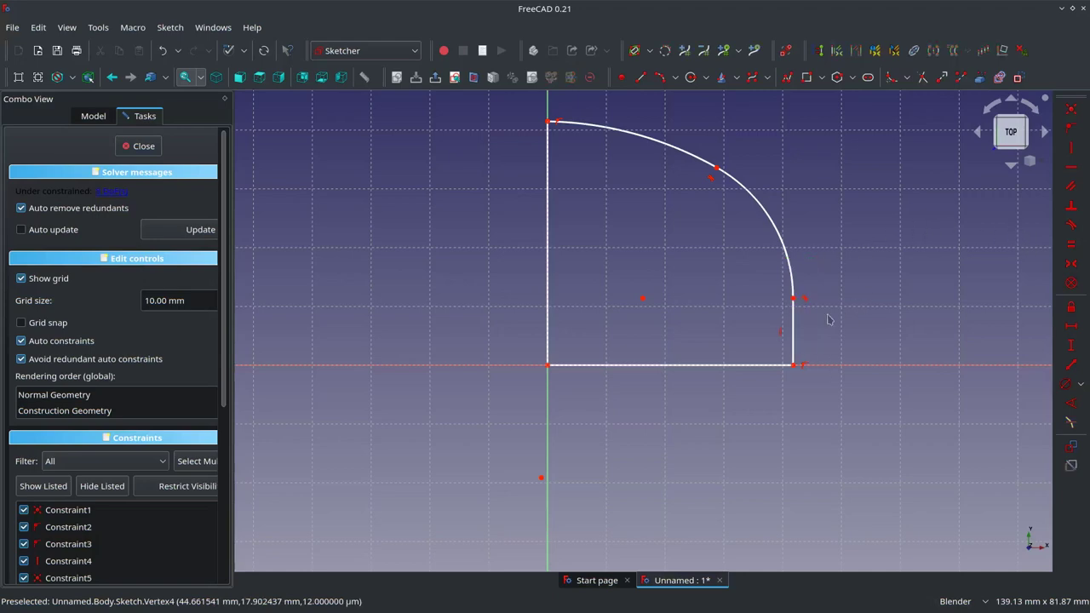
Constrain the first arc's centre onto the vertical axis
scroll(741, 222, down, 3)
scroll(732, 170, up, 3)
scroll(818, 282, up, 1)
scroll(755, 367, down, 2)
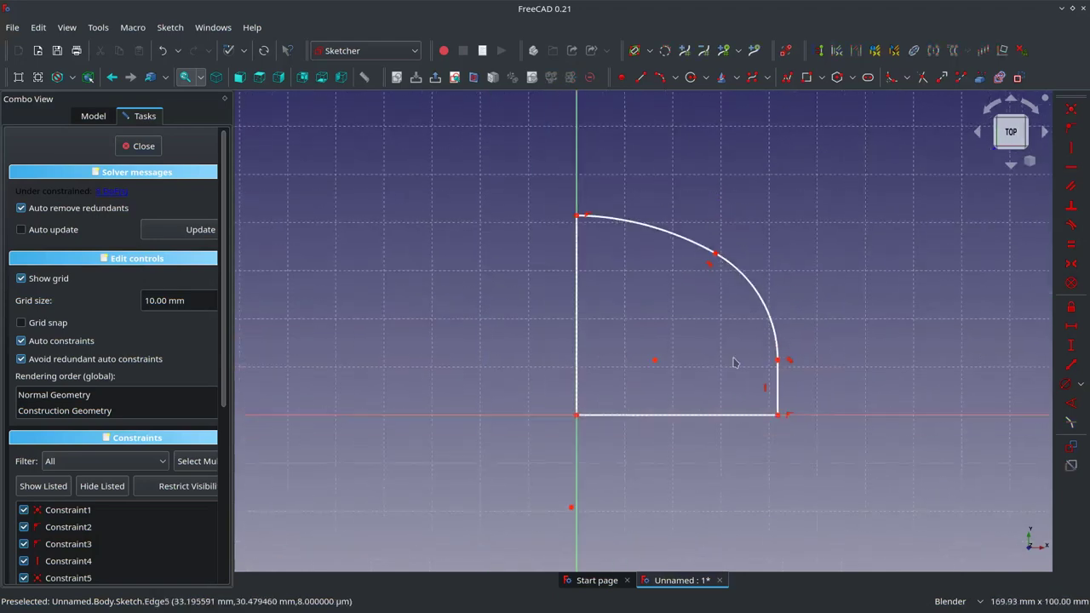
scroll(734, 362, up, 1)
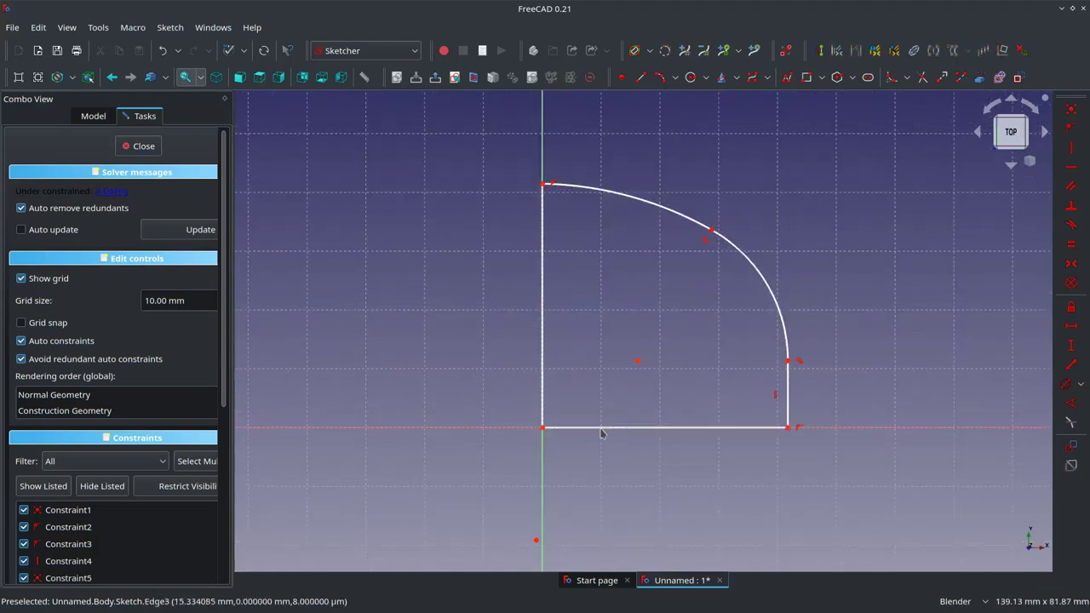
click(535, 541)
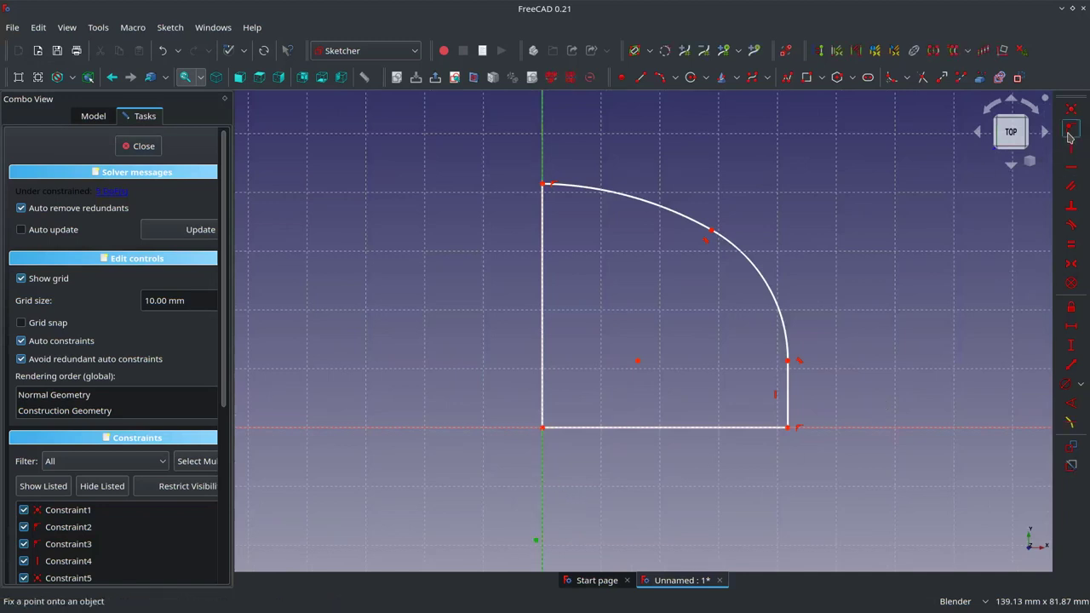
click(1071, 134)
Set the right edge to 8 mm tall and the bottom edge to 26.55 mm, then raise the top-left corner
scroll(847, 303, down, 1)
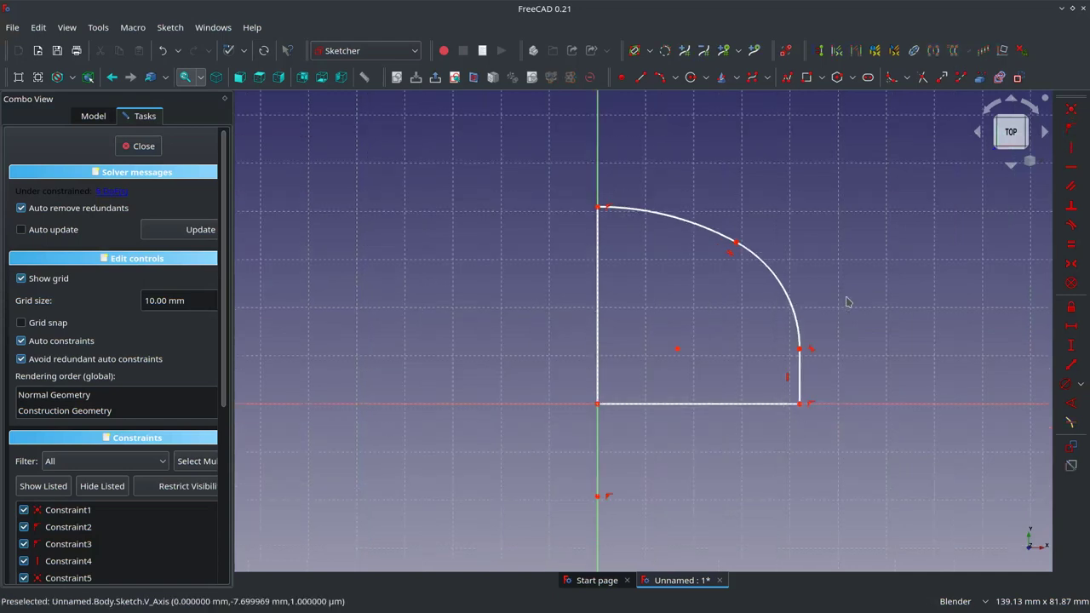
scroll(831, 396, up, 1)
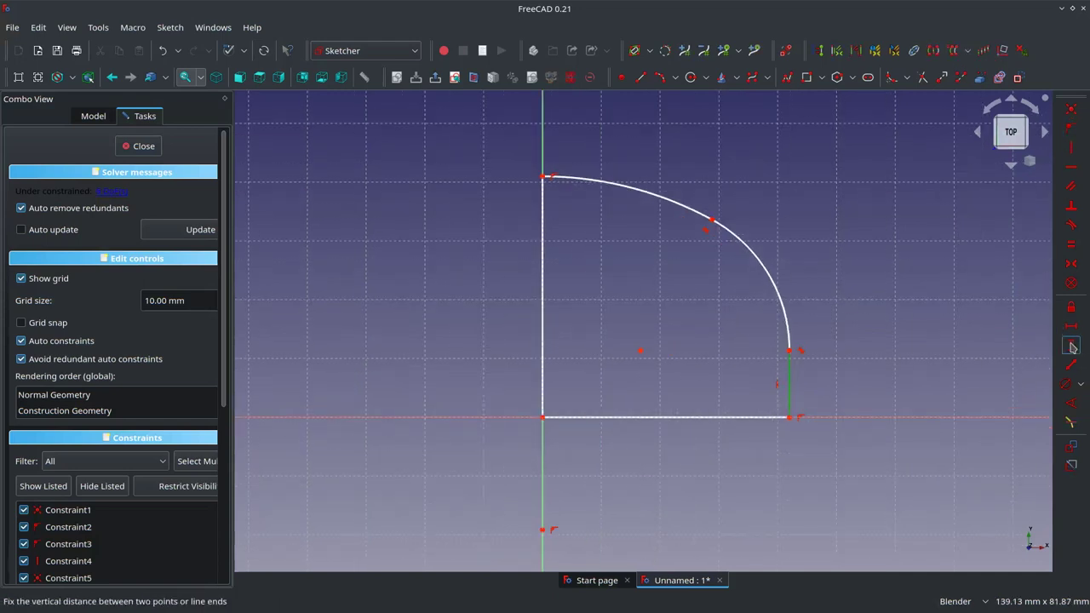
click(1071, 345)
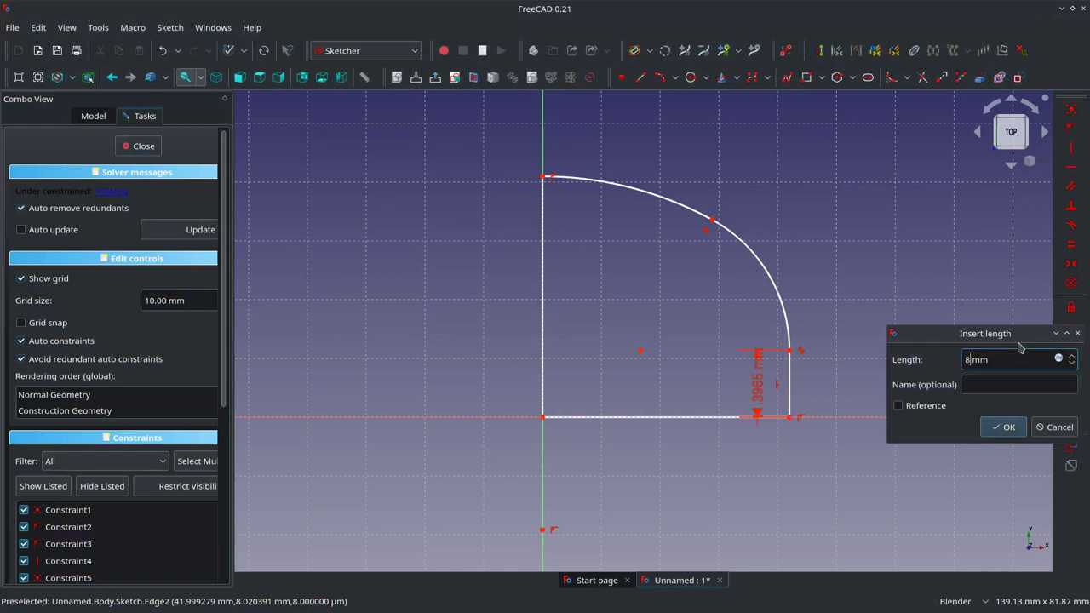
key(Return)
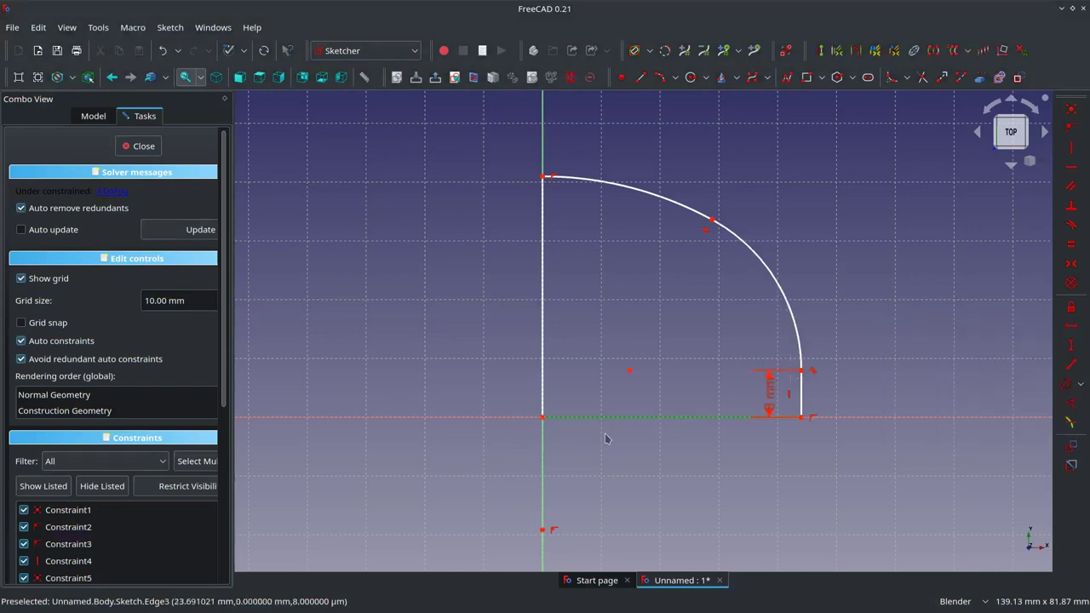
click(1073, 330)
text(26.55)
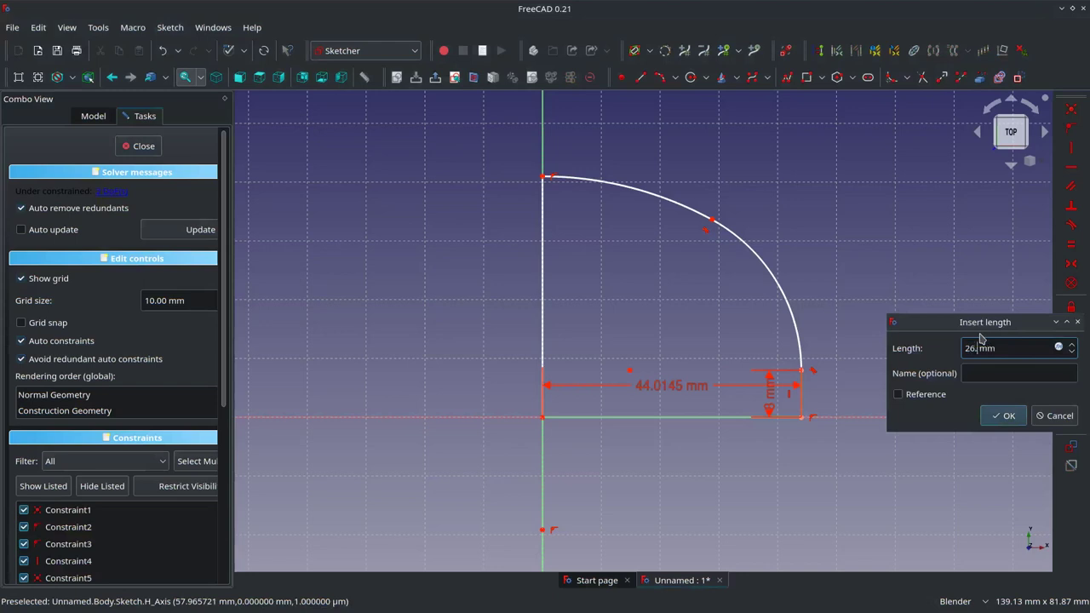
click(1007, 416)
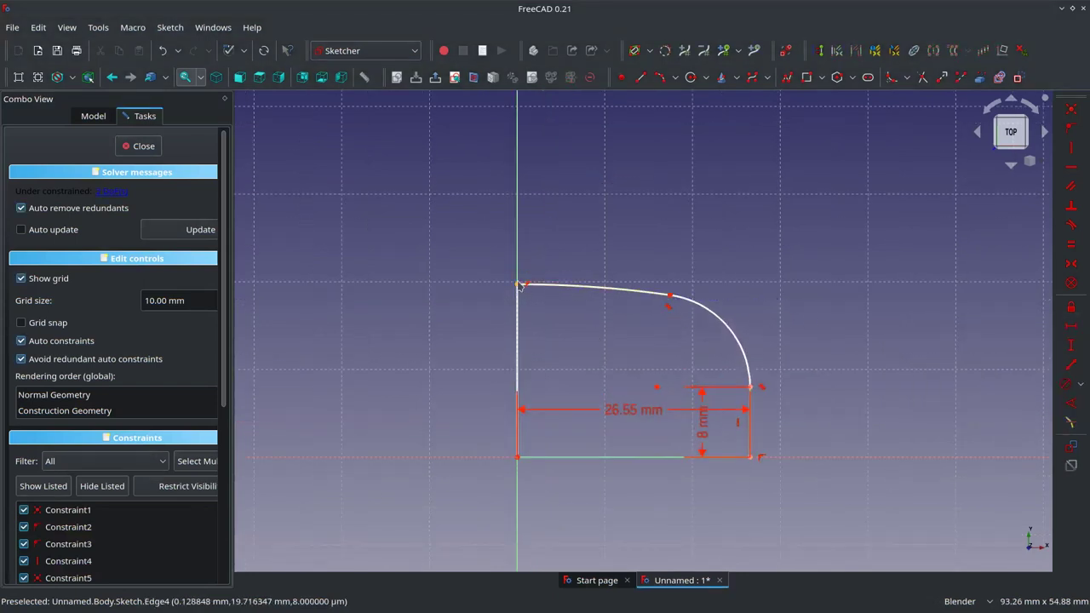
mouse_move(518, 284)
mouse_down()
mouse_move(519, 203)
mouse_move(640, 260)
mouse_up()
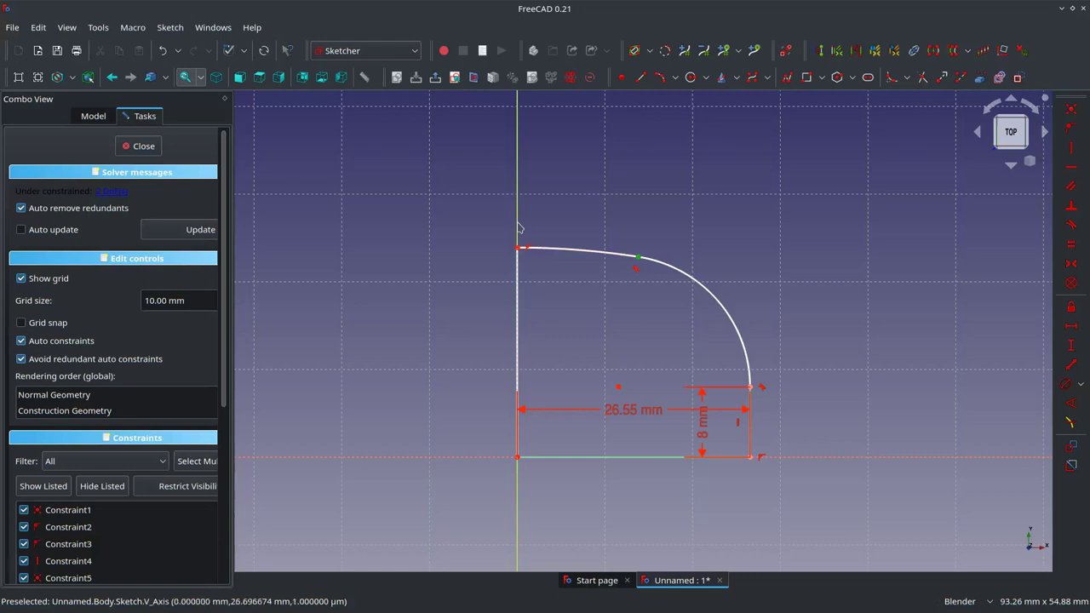
Dimension the arcs' joint at 11.75 mm horizontally and undo a stray endpoint move
click(1070, 332)
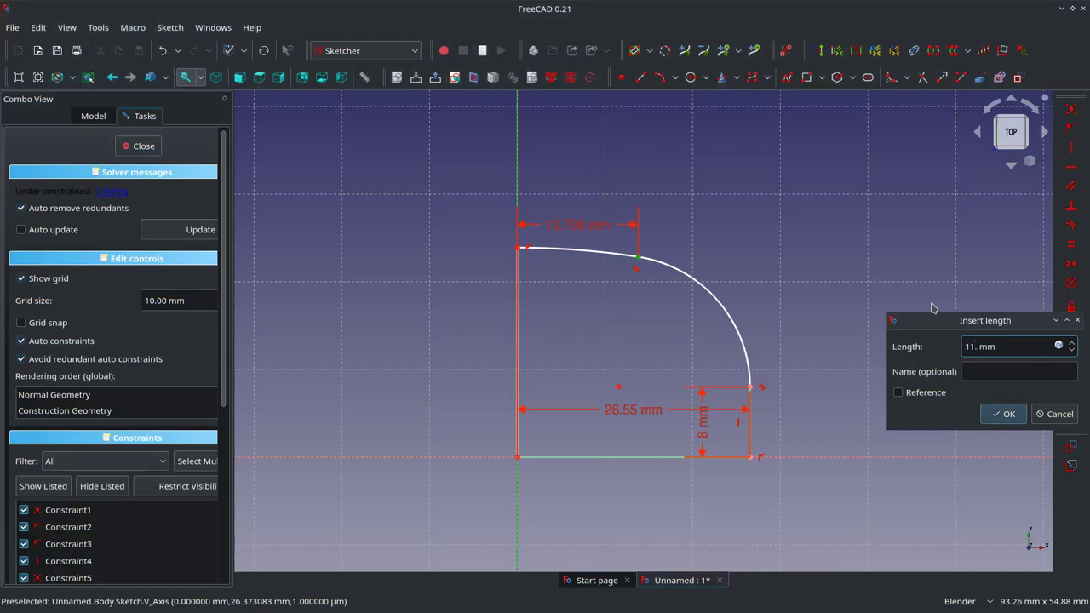
click(1005, 413)
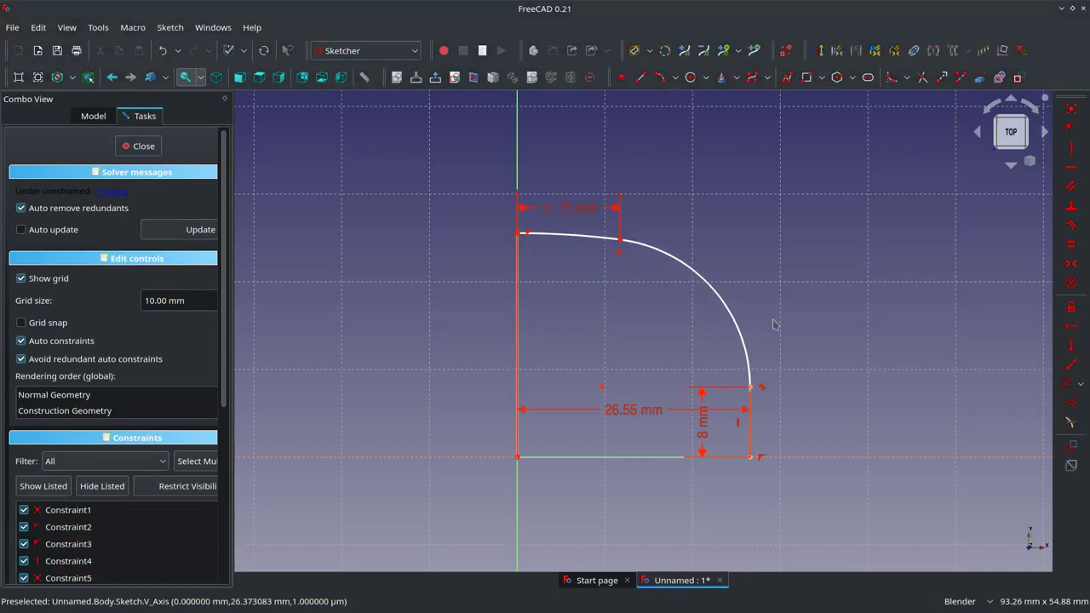
mouse_move(524, 232)
mouse_down()
mouse_move(529, 246)
mouse_move(529, 222)
mouse_up()
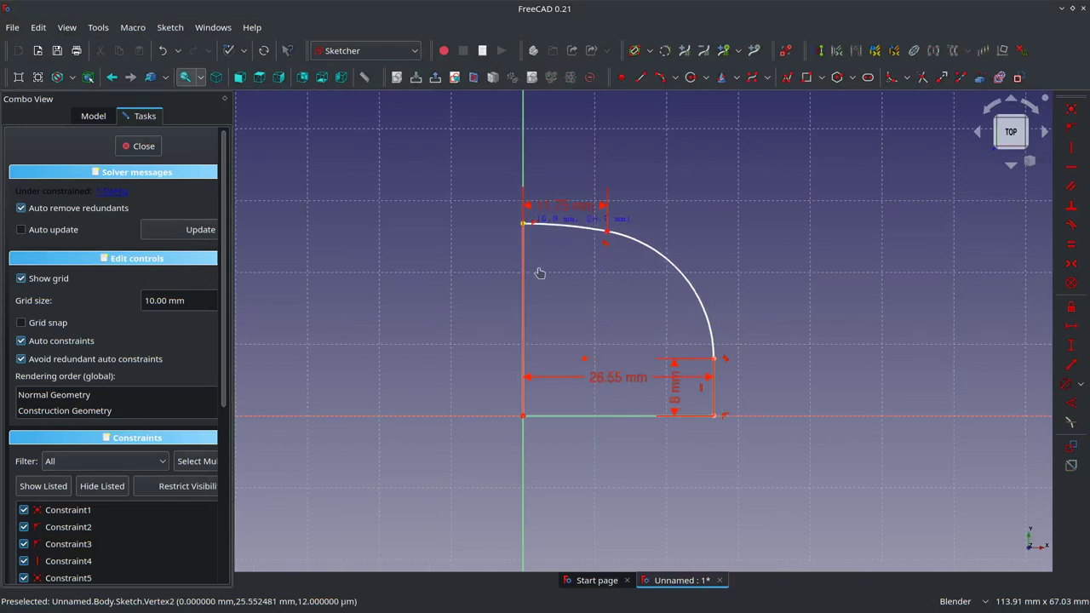
drag(530, 267, 530, 265)
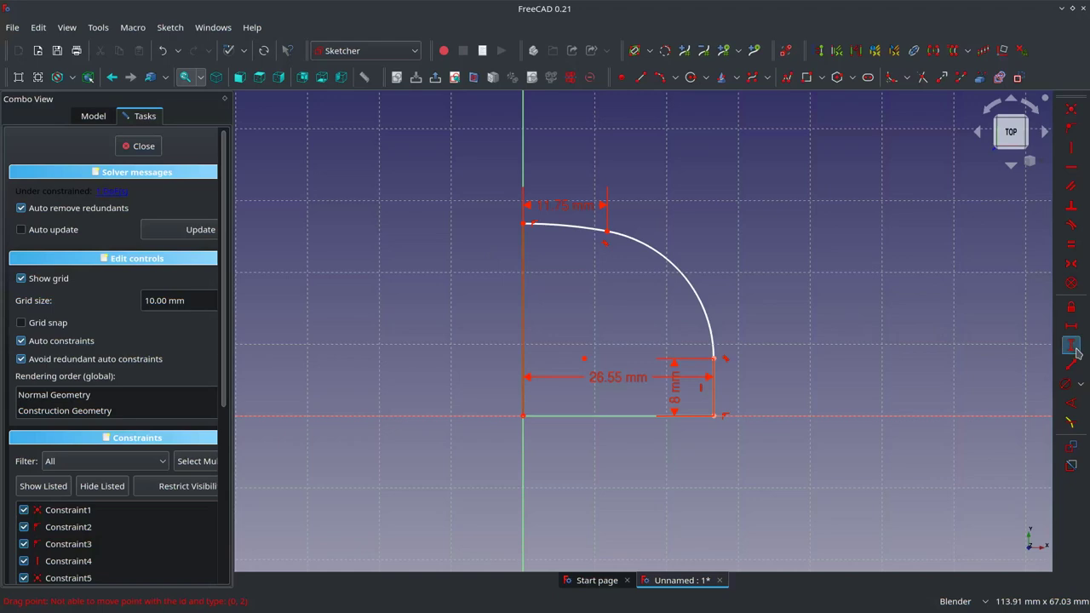
key(ctrl+z)
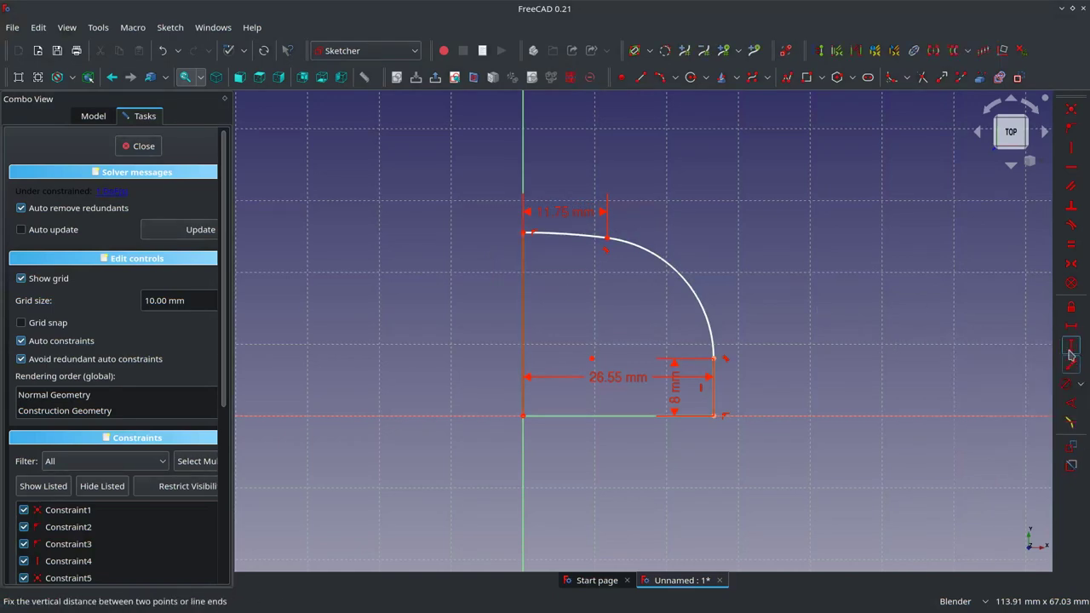
Give the profile an overall height of 31.5 mm
click(1070, 346)
text(31.5)
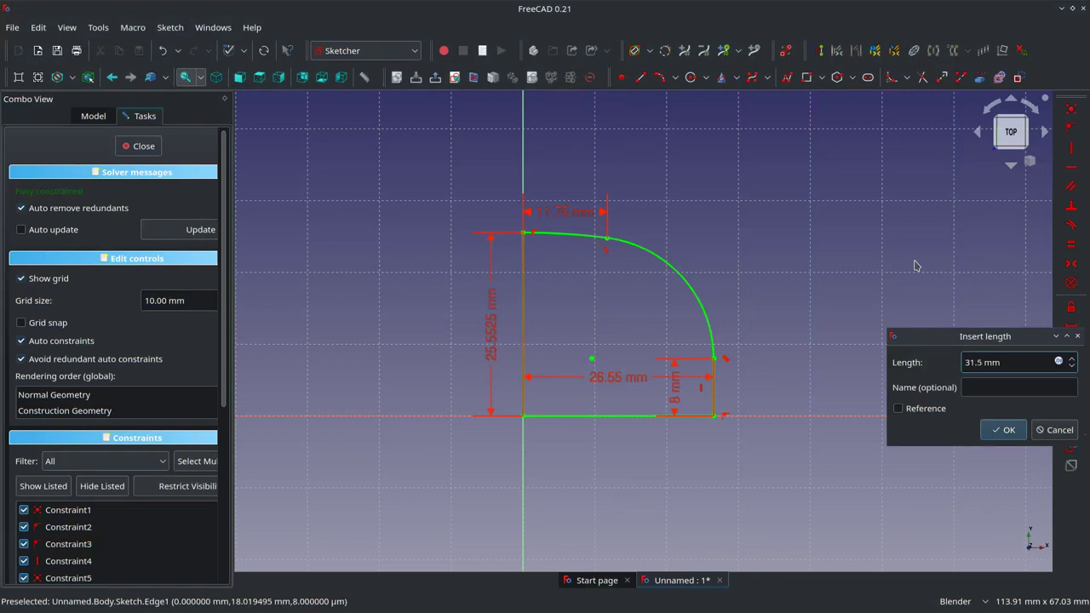
key(Return)
scroll(788, 294, down, 1)
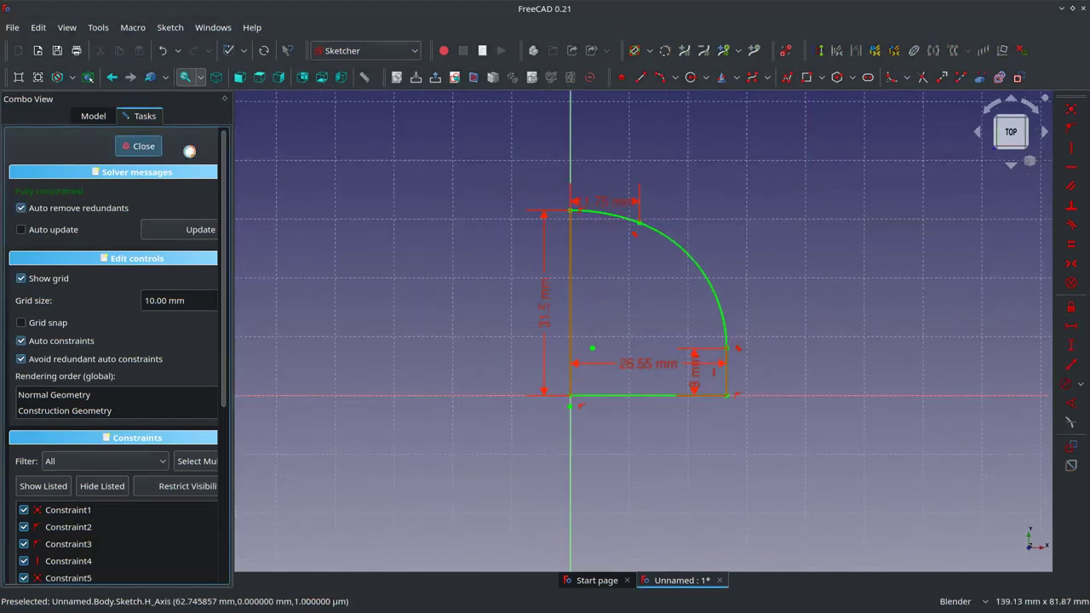
Revolve the profile a full 360° about the vertical sketch axis into a dome
scroll(922, 287, down, 1)
scroll(952, 253, up, 2)
scroll(884, 289, up, 2)
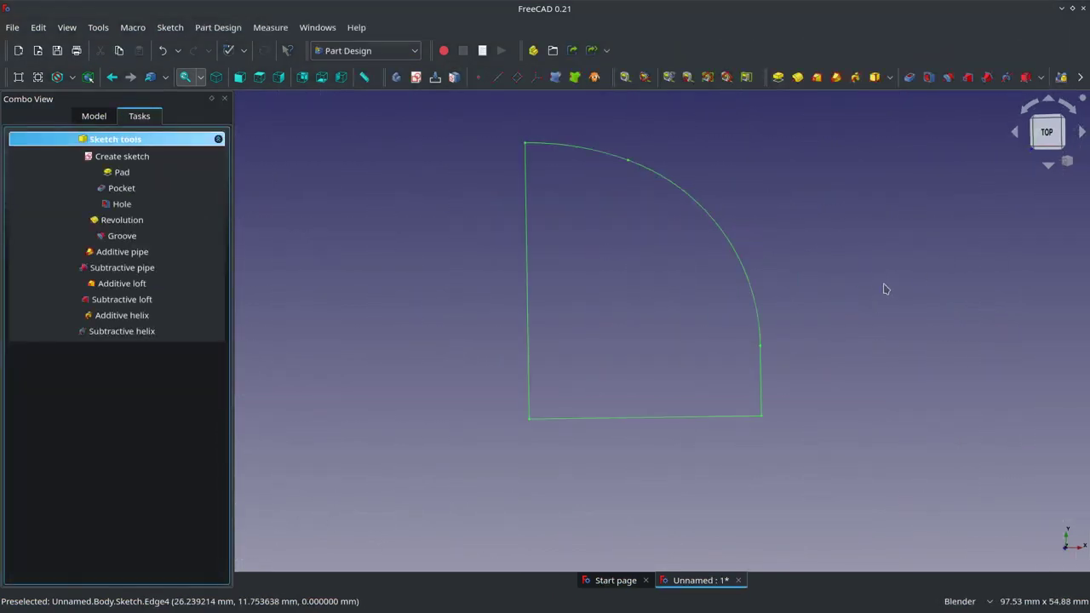
scroll(855, 377, down, 1)
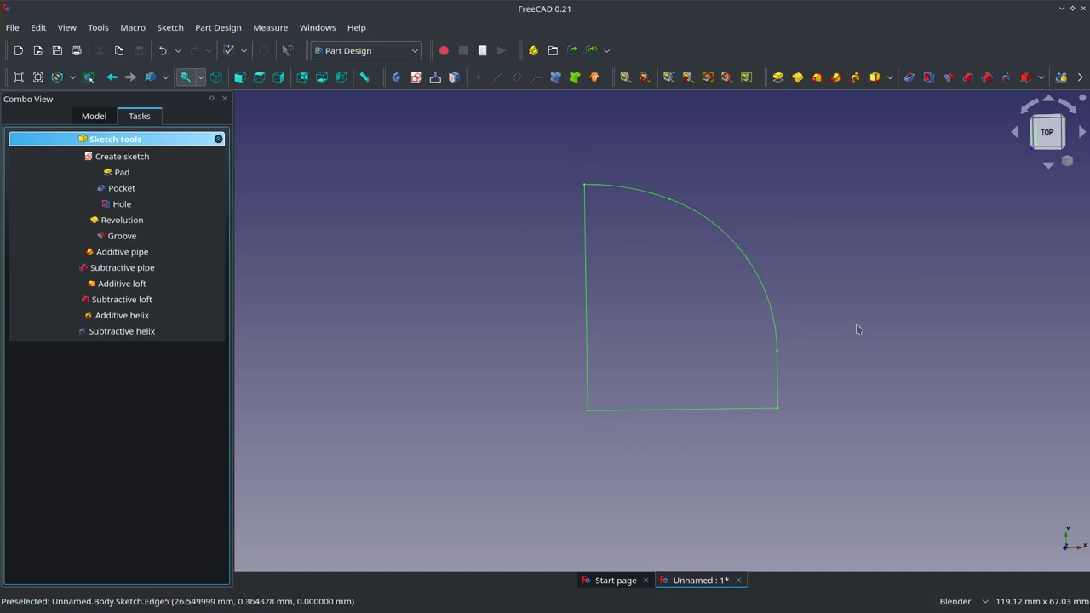
click(799, 81)
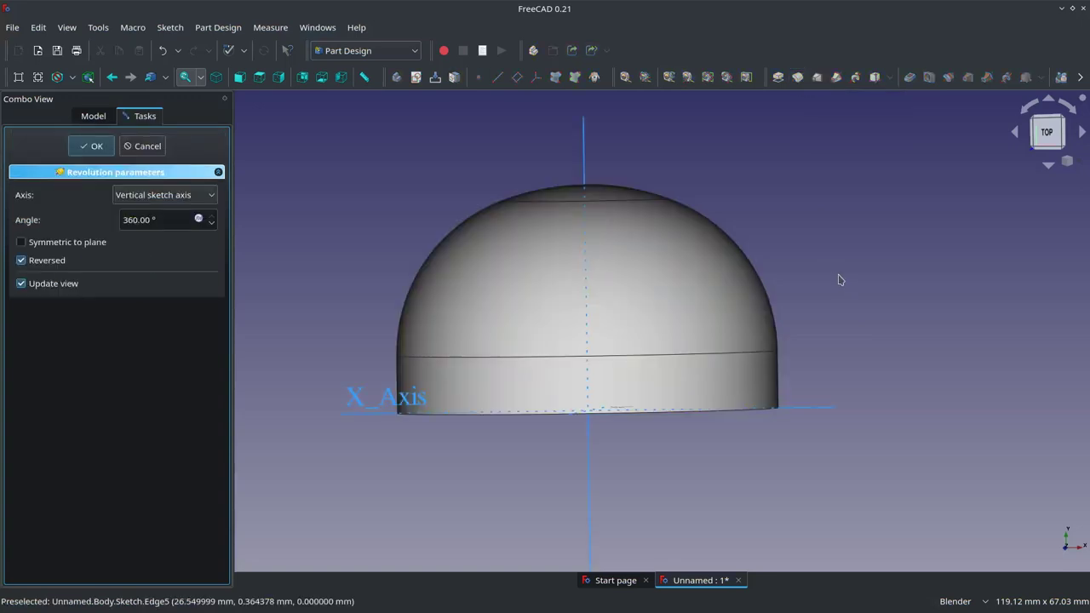
middle_drag(846, 250, 835, 287)
scroll(837, 230, down, 3)
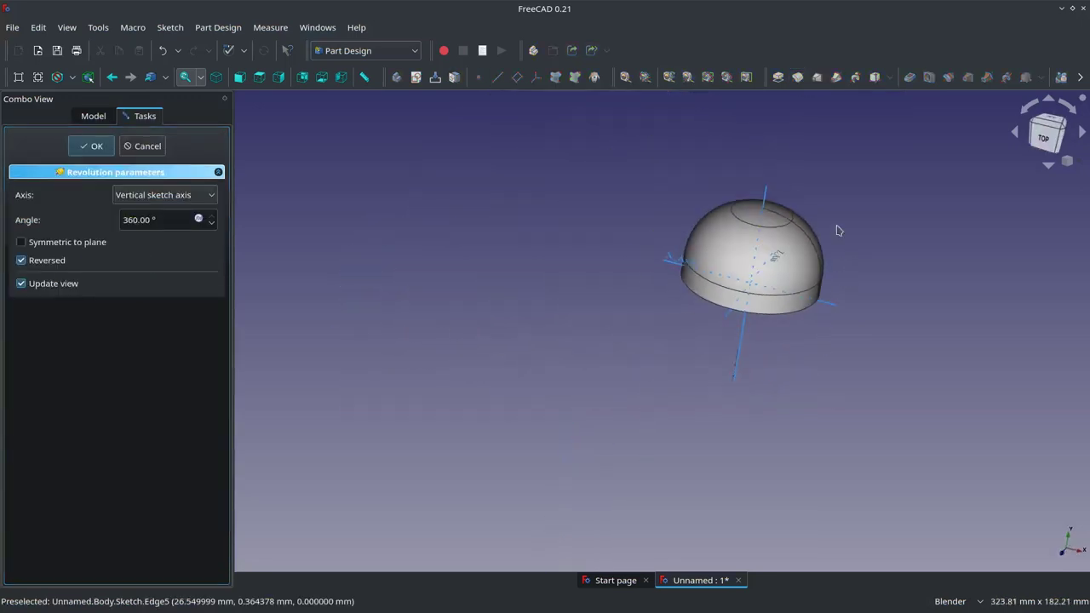
scroll(841, 189, up, 3)
mouse_move(772, 448)
middle_down()
mouse_move(749, 369)
mouse_move(801, 450)
middle_up()
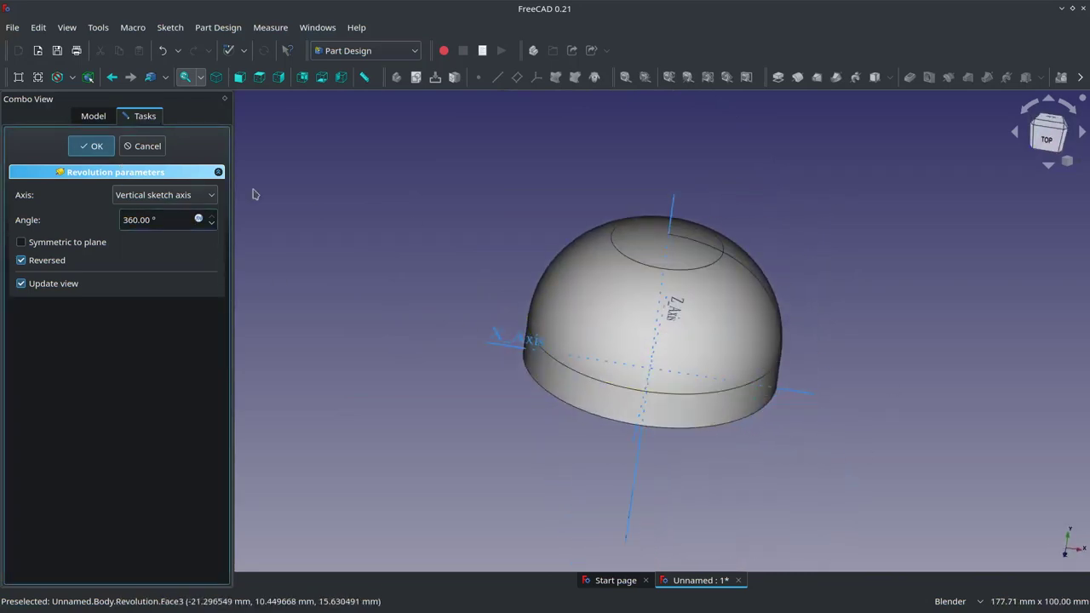
click(91, 147)
mouse_move(605, 440)
middle_down()
mouse_move(627, 397)
mouse_move(663, 432)
mouse_move(673, 468)
mouse_move(610, 428)
mouse_move(689, 469)
mouse_move(627, 416)
mouse_move(633, 408)
middle_up()
Switch to top view and begin a new sketch on XY_Plane
key(2)
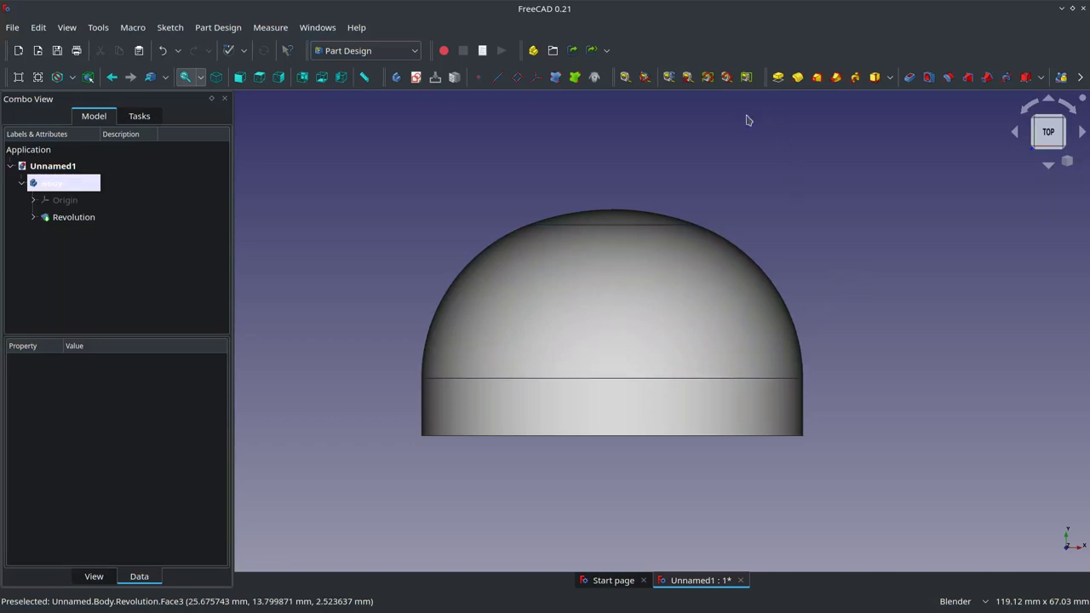
click(417, 78)
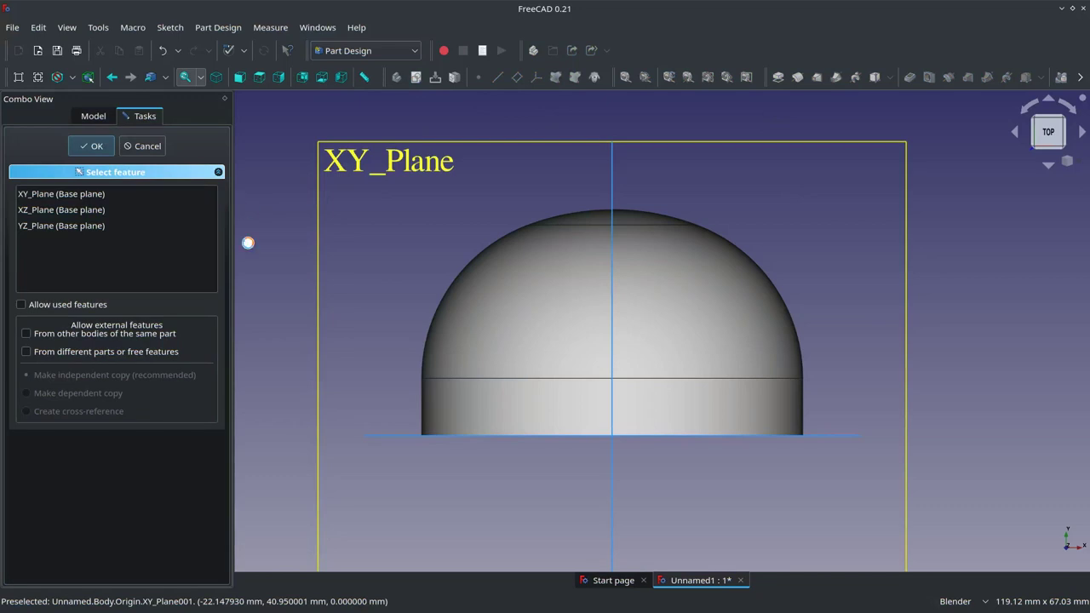
click(300, 215)
Bring the dome's top edge and rim seam edge into the sketch as external geometry
click(979, 82)
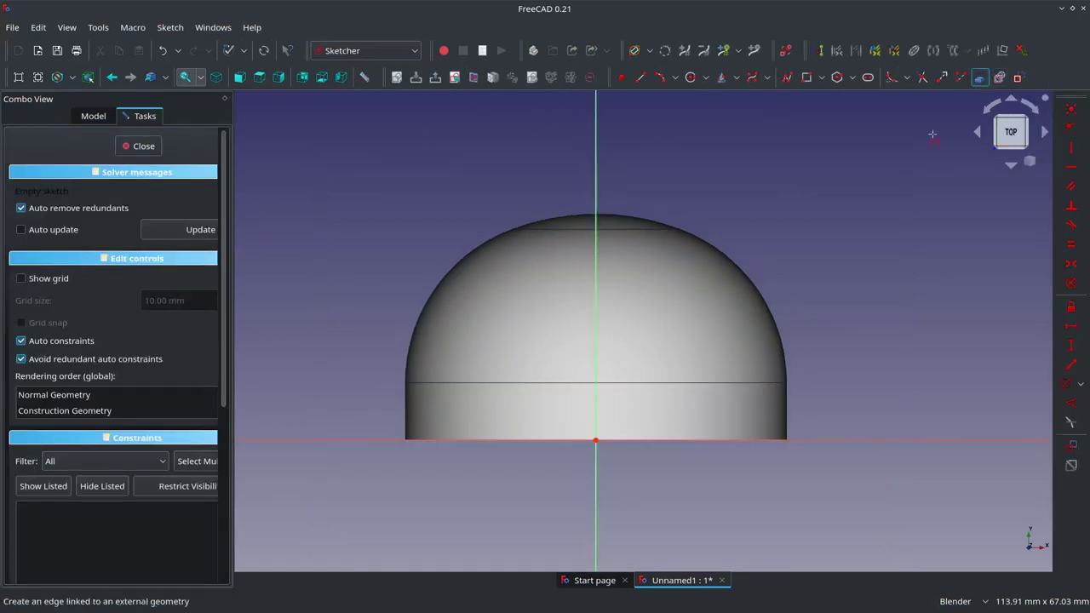
click(635, 229)
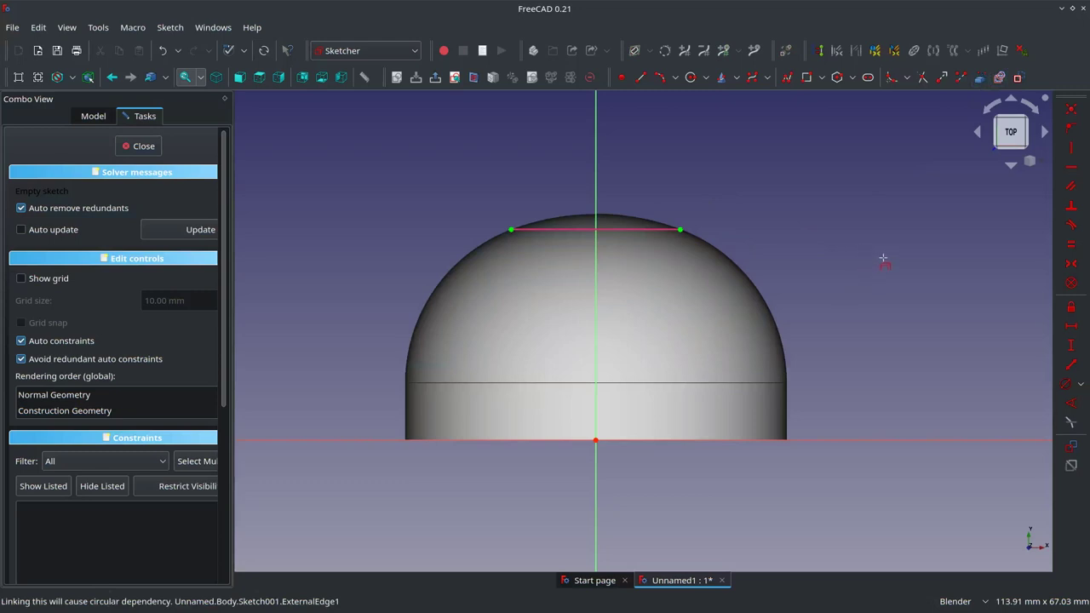
click(749, 383)
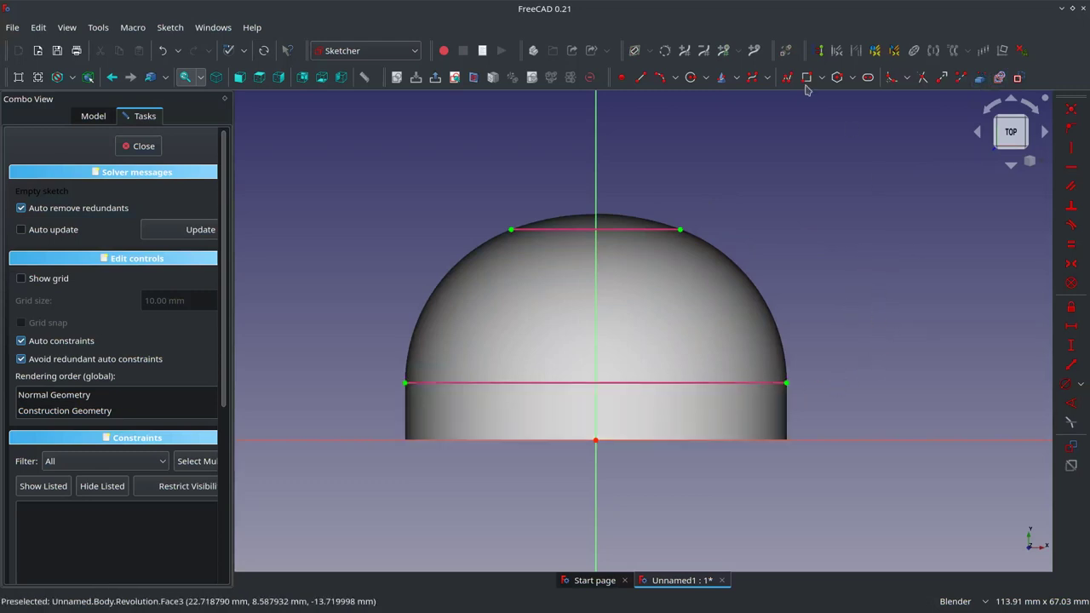
Draw a vertical line down from the top edge and a centre-point arc to the seam's end
click(640, 78)
click(680, 230)
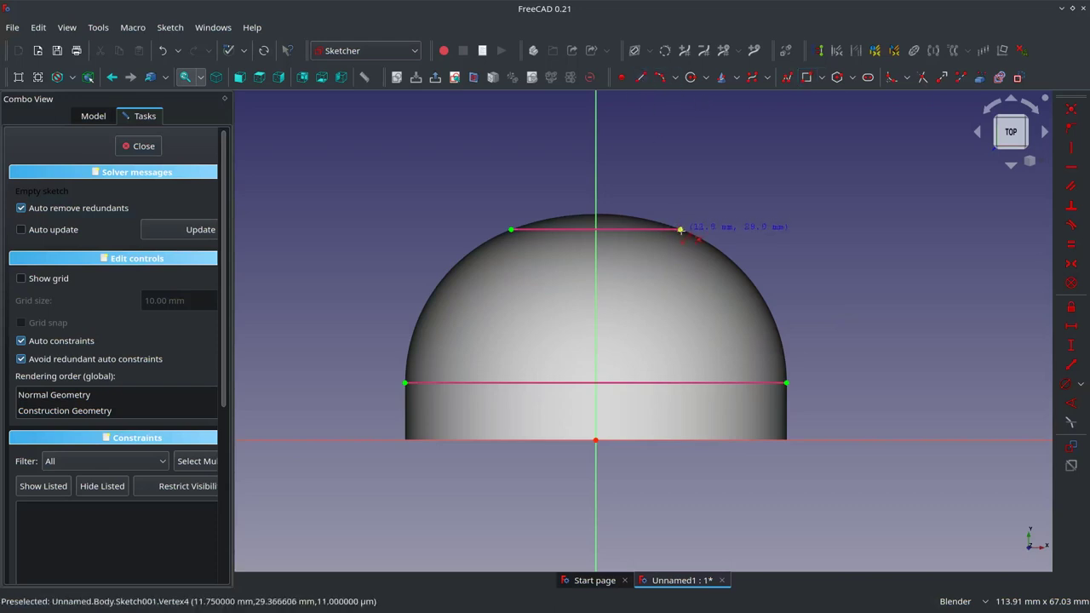
click(680, 300)
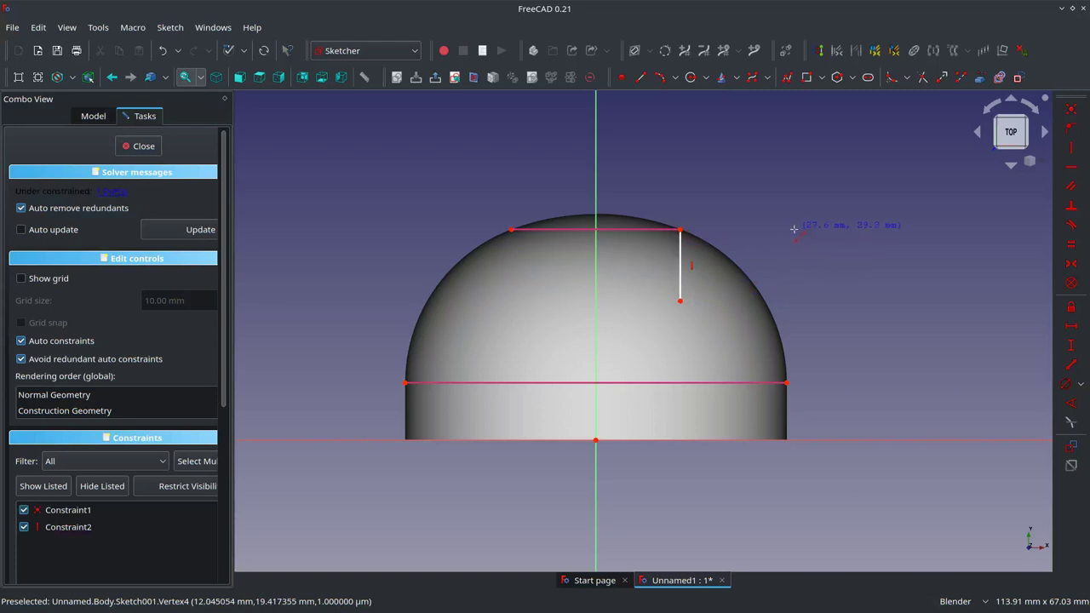
click(664, 78)
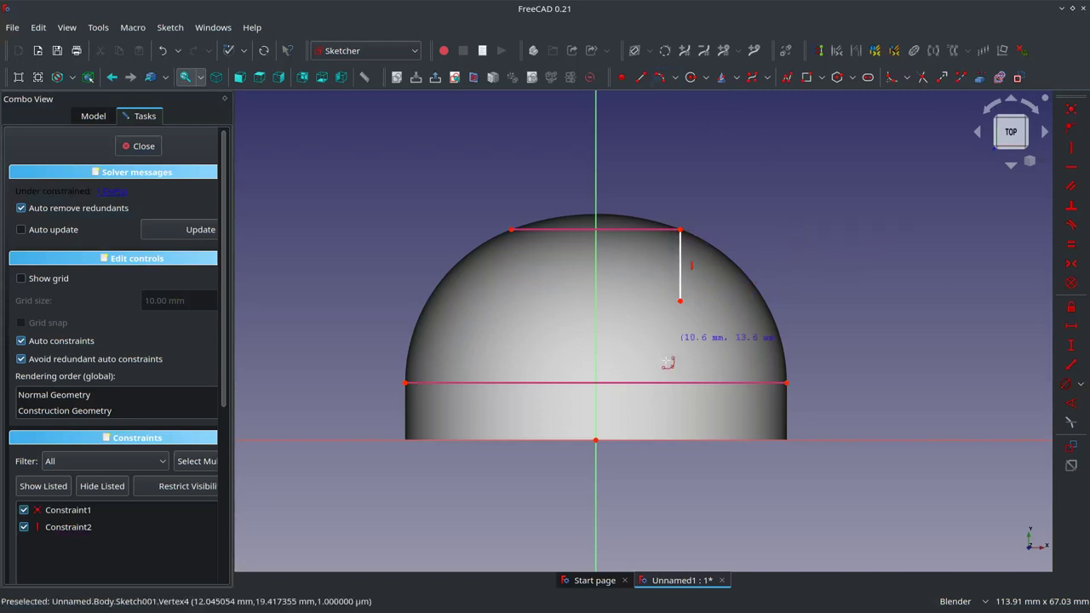
click(681, 301)
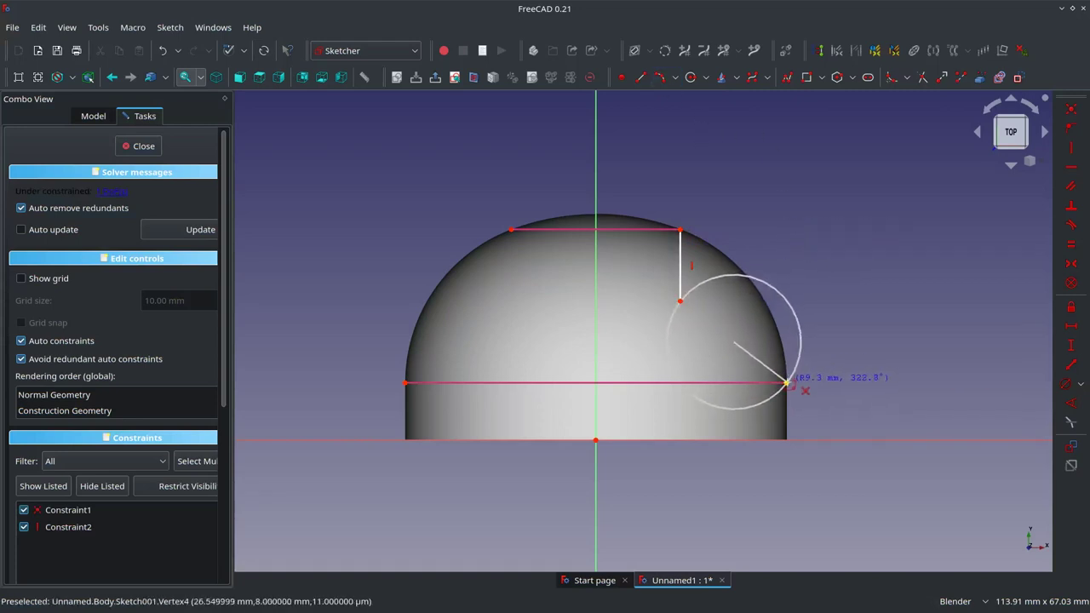
click(784, 381)
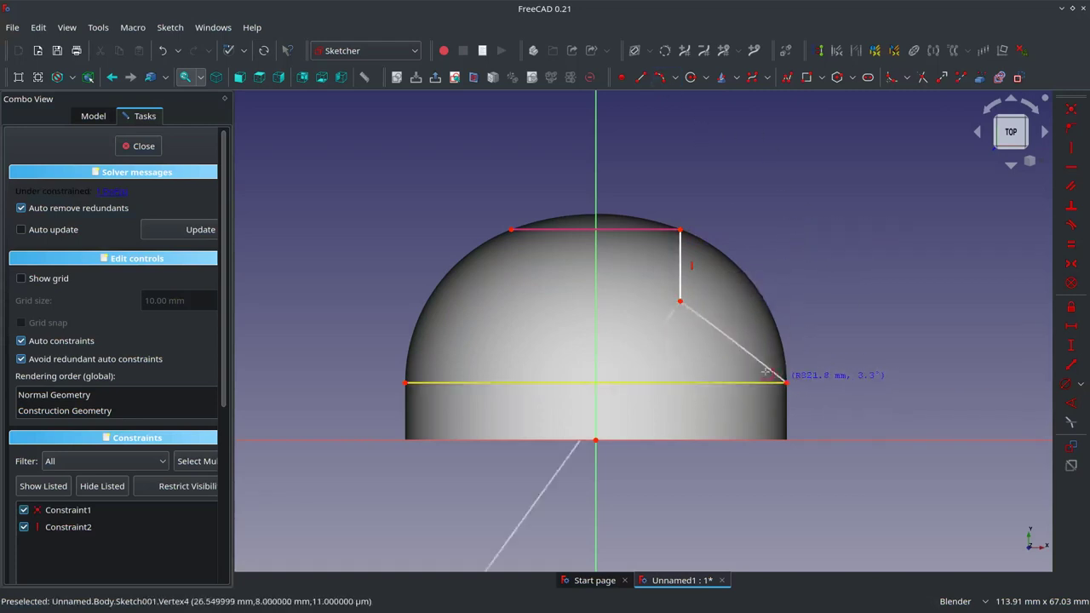
click(708, 346)
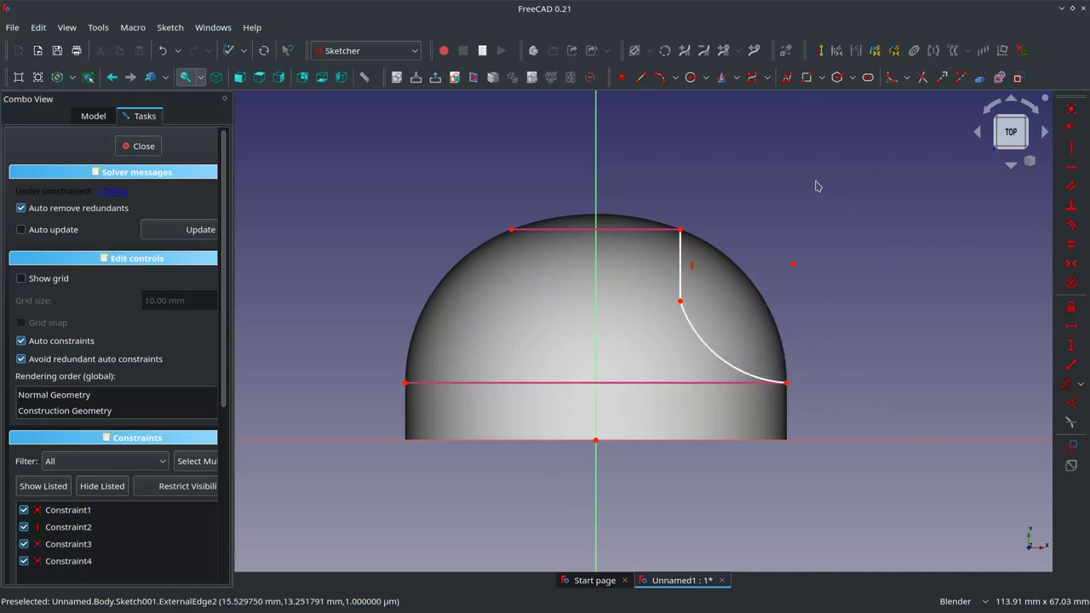
Close the outline with top, right and bottom lines and make the arc tangent to the vertical line
click(642, 79)
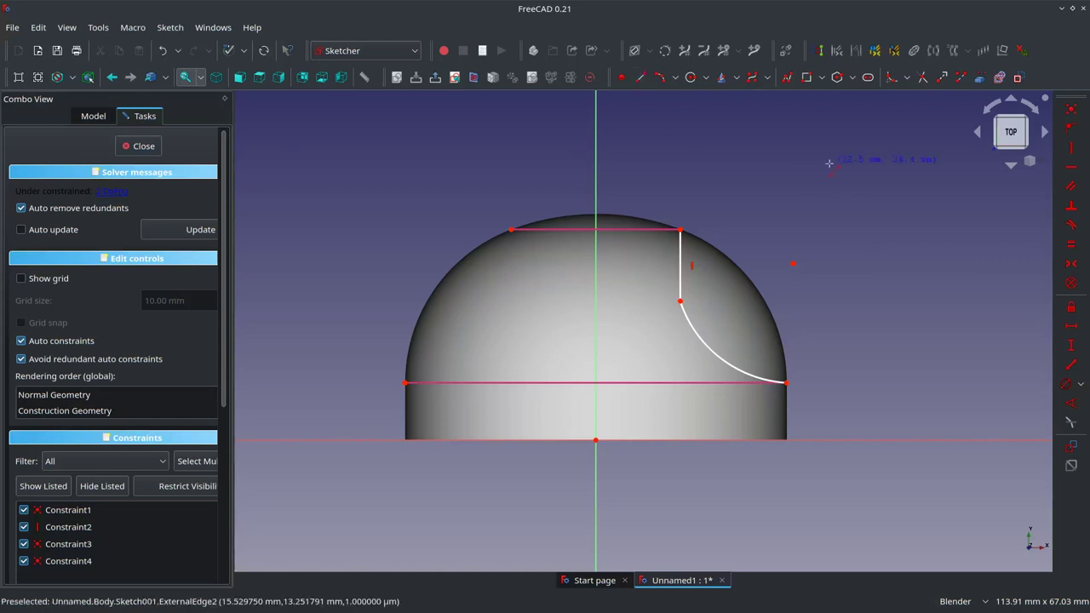
click(680, 229)
click(808, 229)
click(808, 382)
click(786, 382)
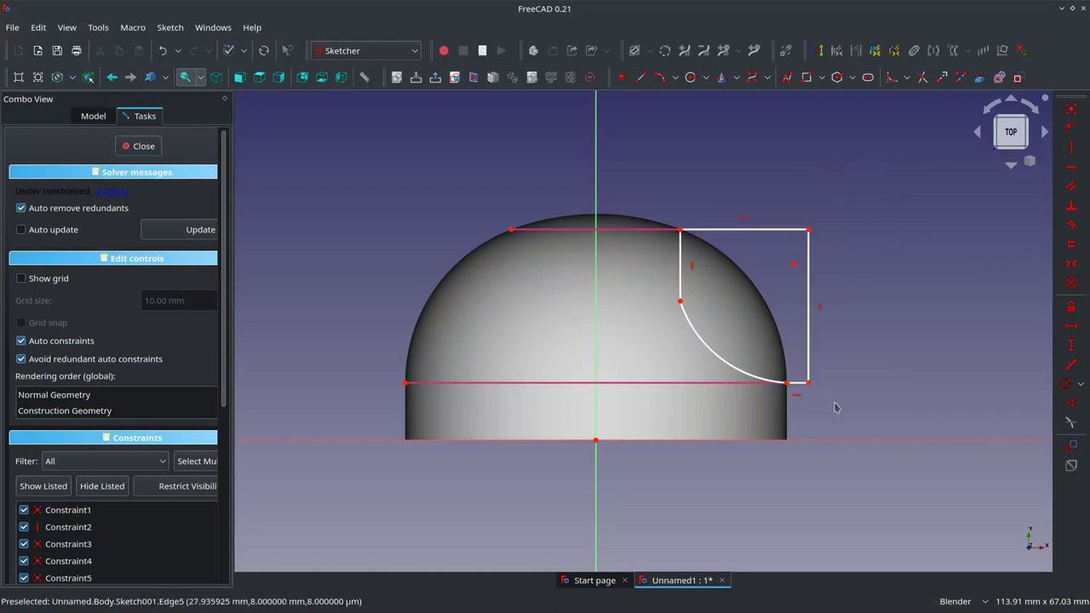
click(691, 324)
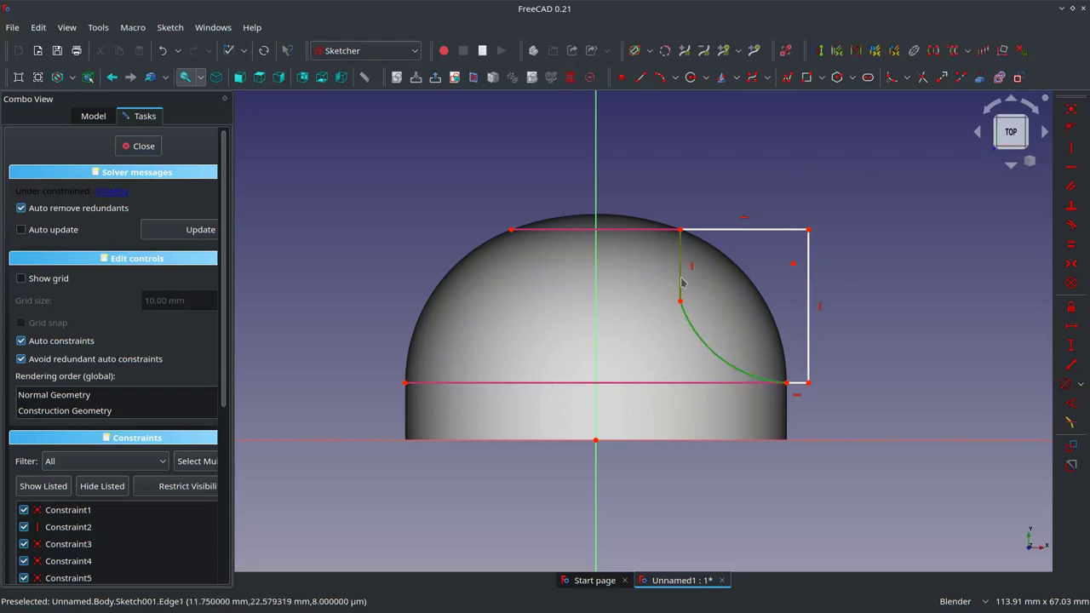
key(t)
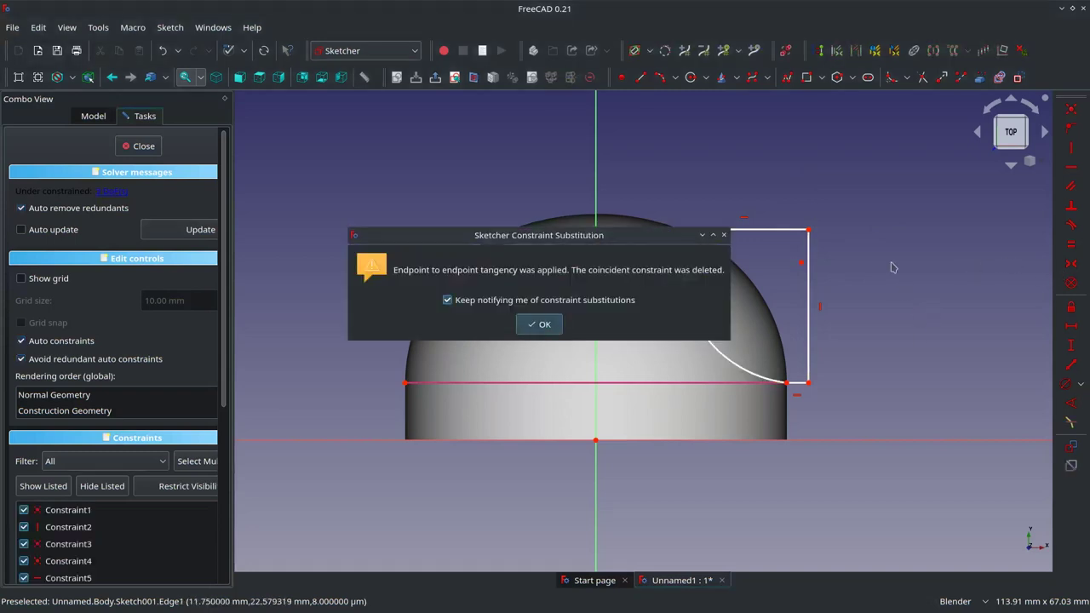
click(545, 327)
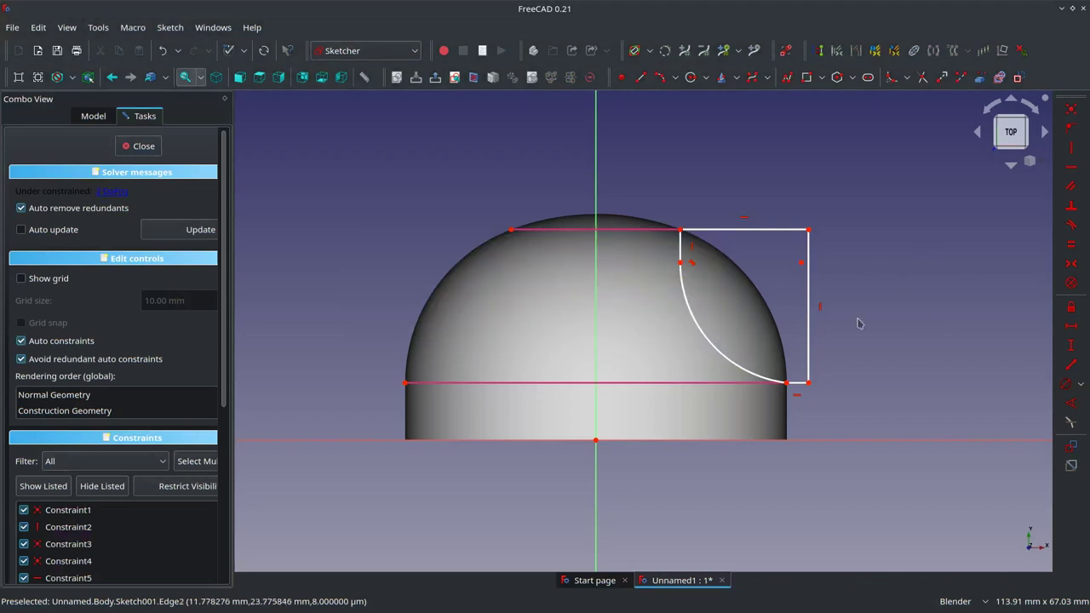
Dimension the vertical line to 5 mm and the bottom corner offset to 1 mm, then close the sketch
click(680, 245)
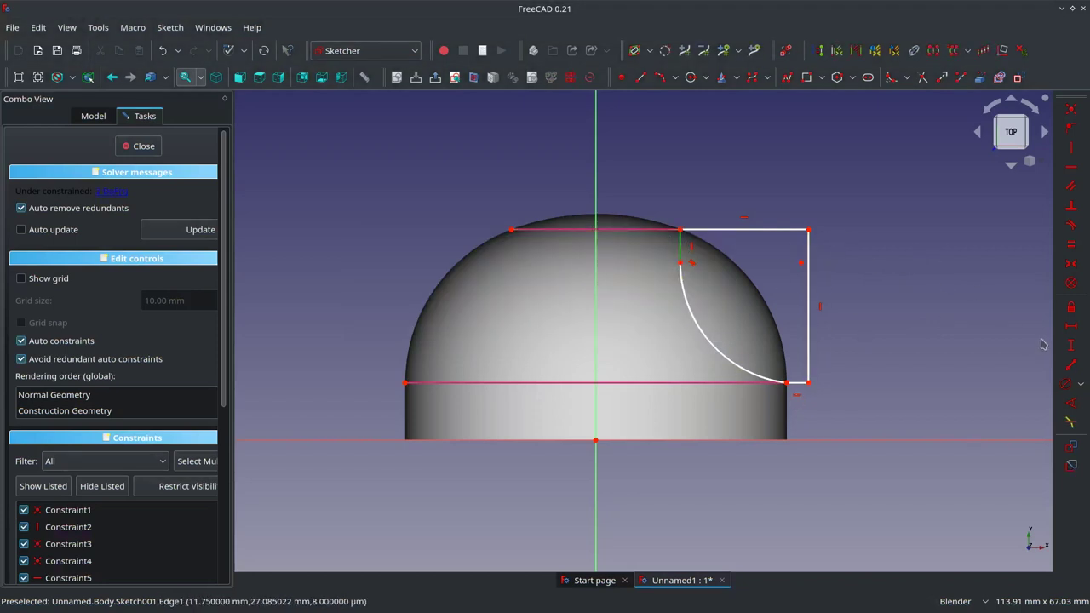
click(1071, 345)
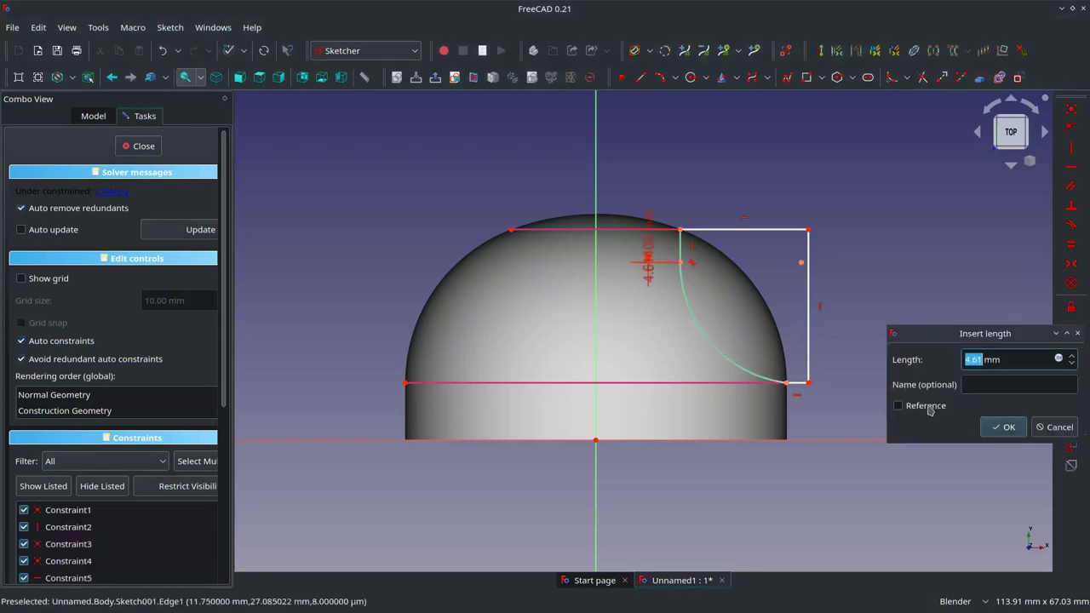
text(5)
click(1003, 426)
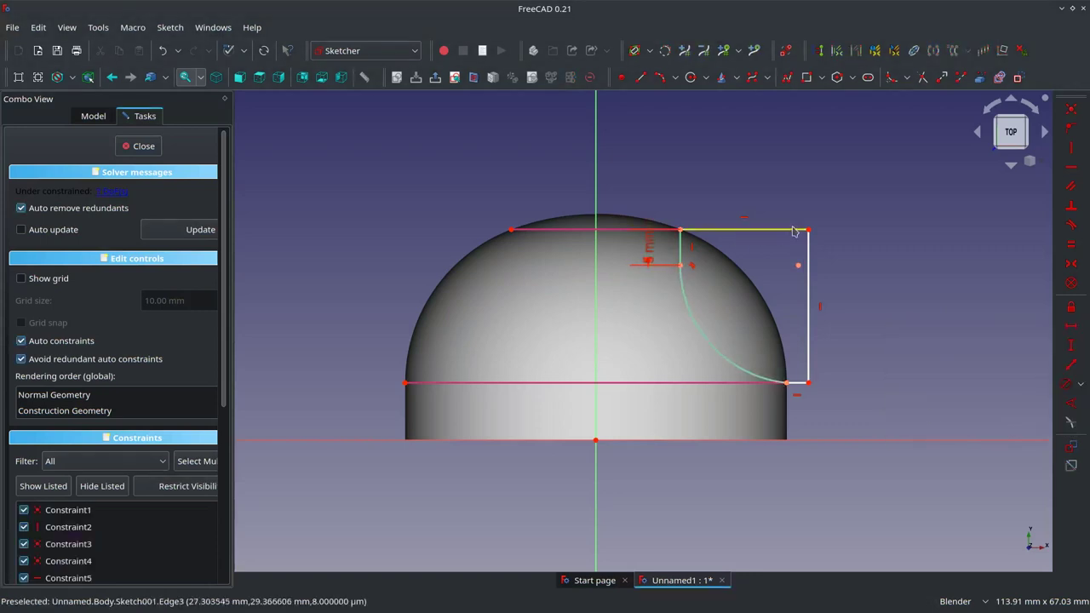
drag(809, 354, 805, 358)
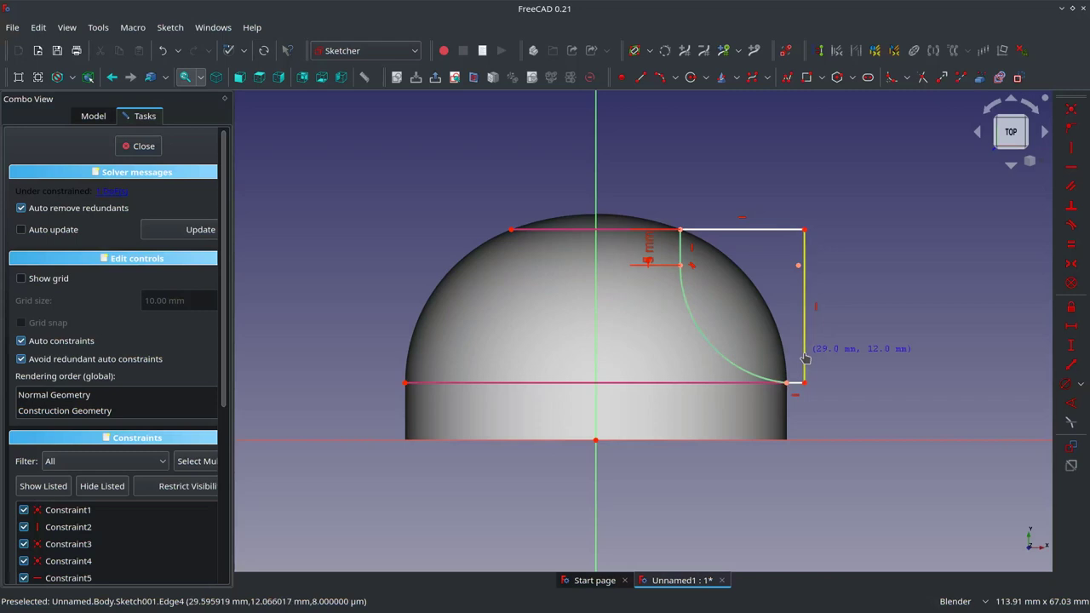
click(798, 387)
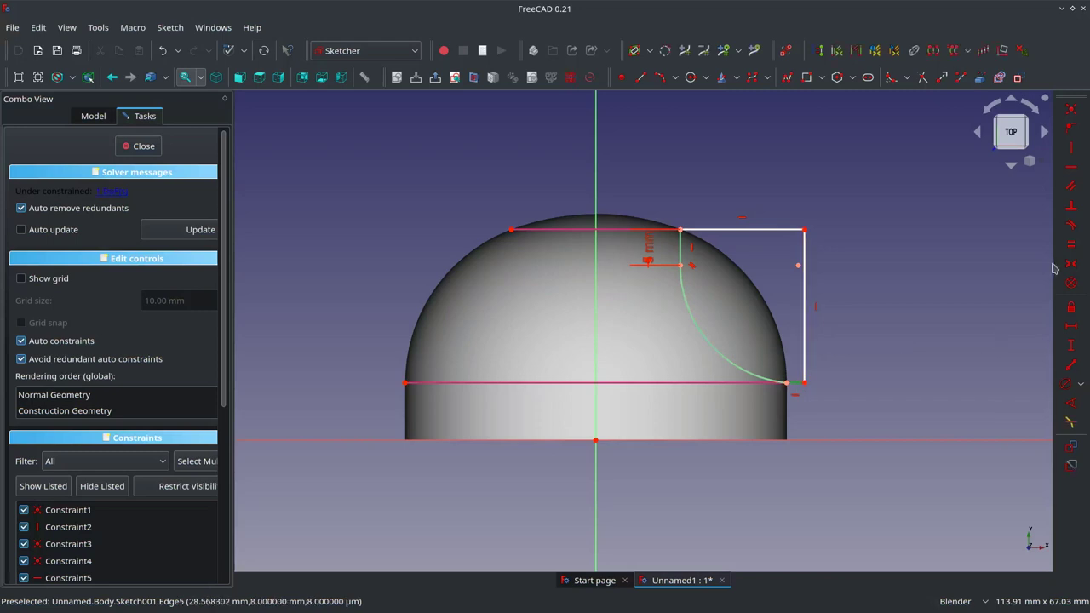
click(1071, 345)
text(1)
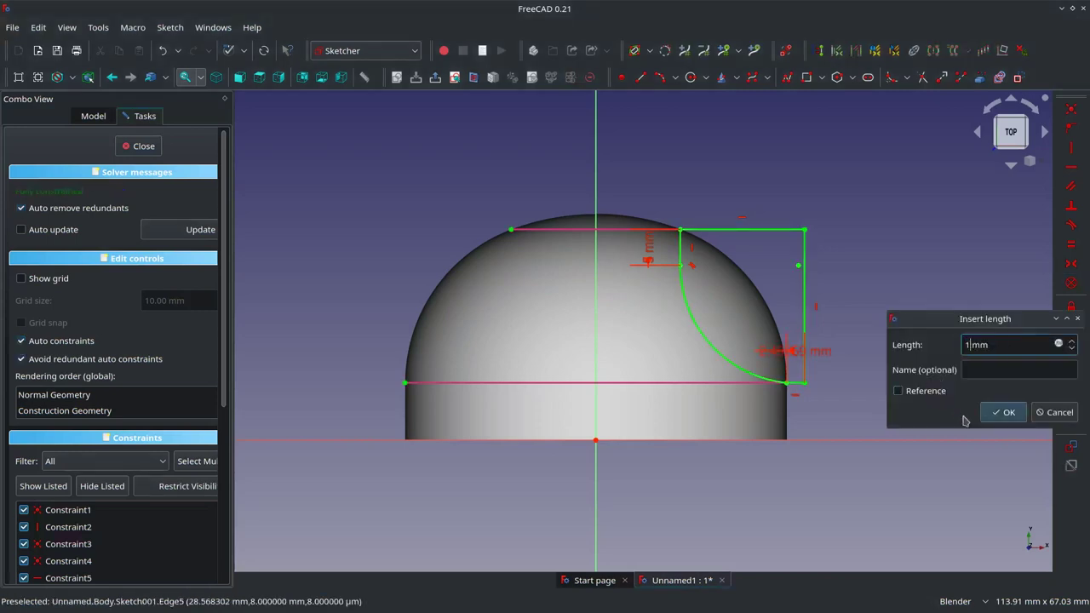
click(1003, 412)
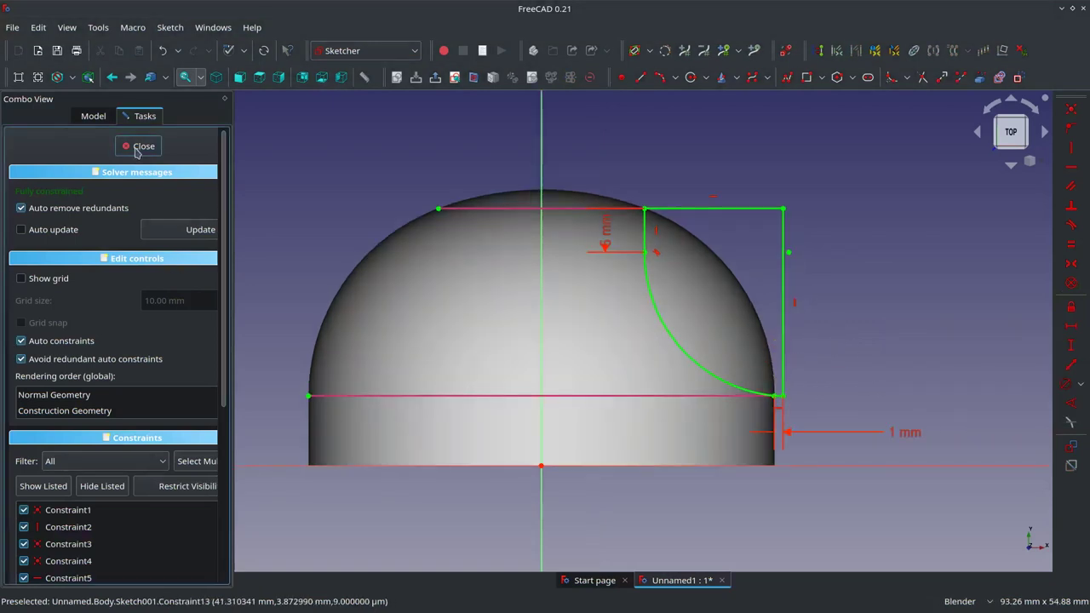
click(138, 145)
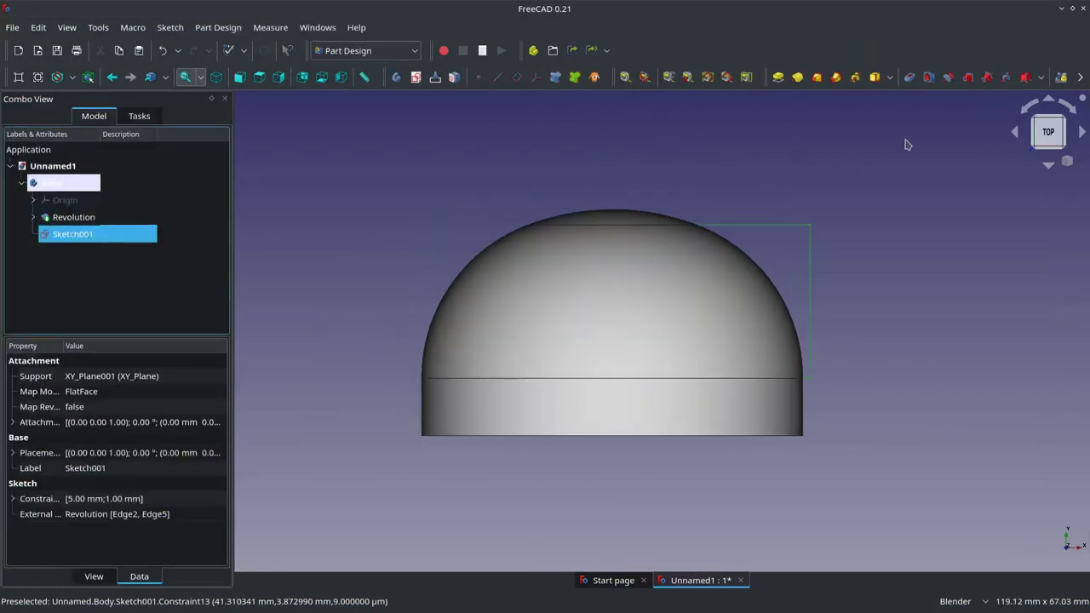
Pocket Sketch001 through all, symmetric to its plane, cutting a scoop in the dome's side
click(910, 78)
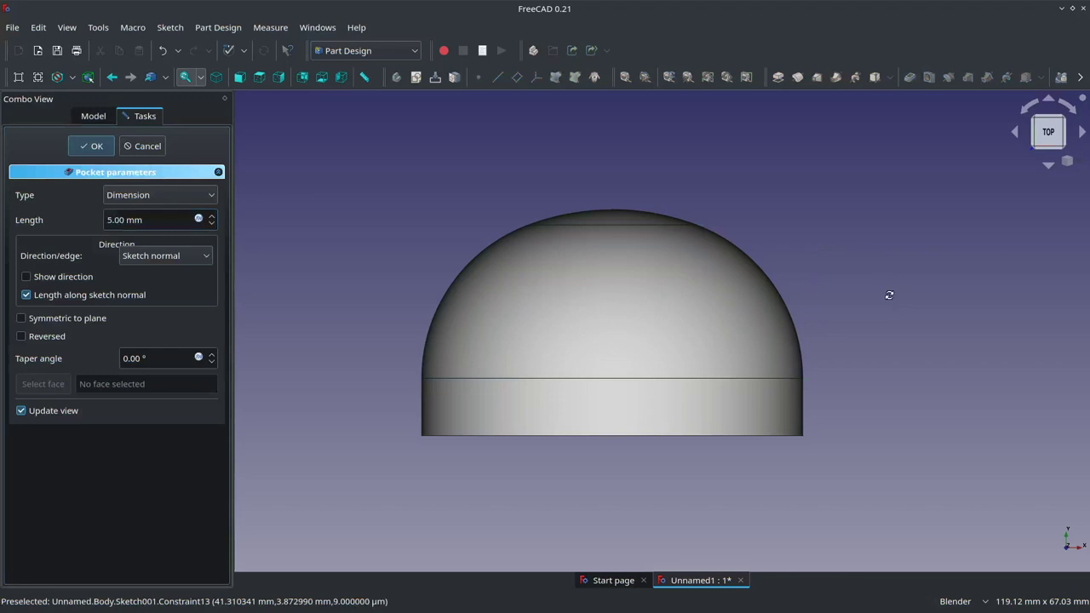
middle_drag(888, 298, 746, 348)
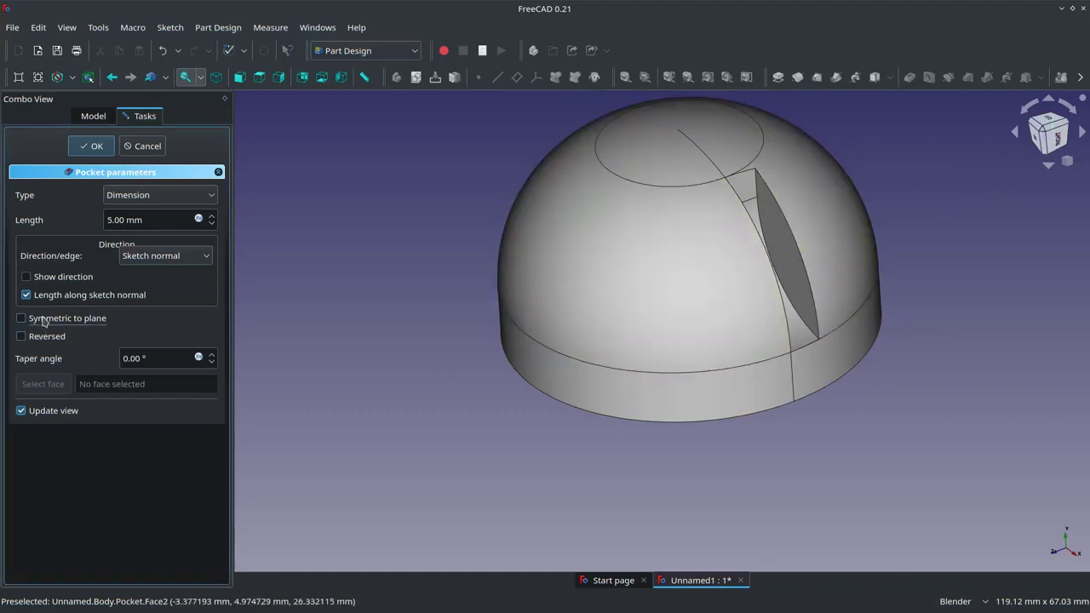
key(space)
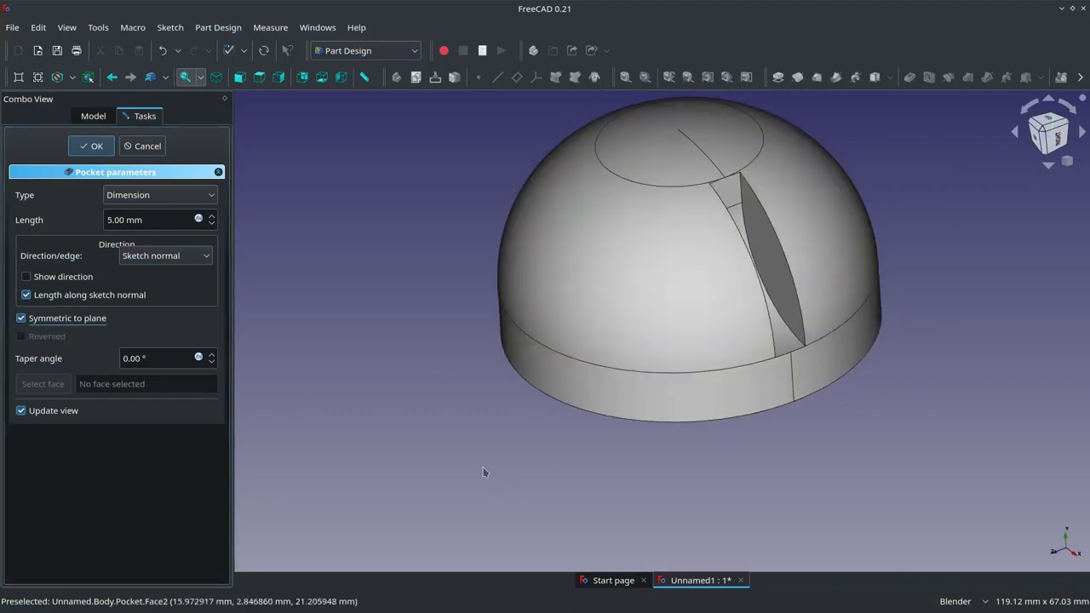
click(212, 198)
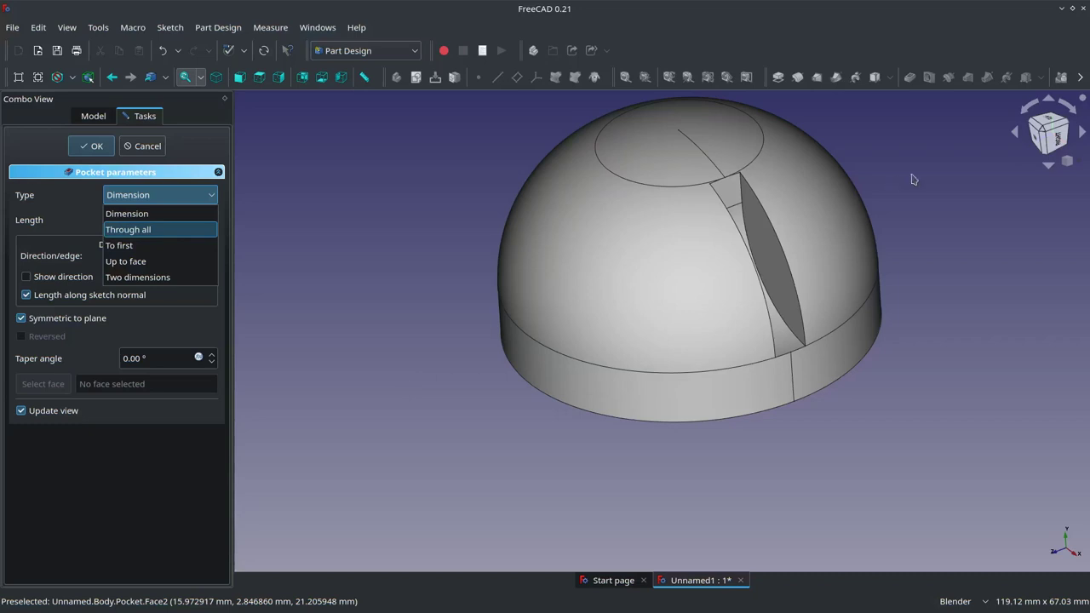
key(Return)
middle_drag(425, 413, 480, 403)
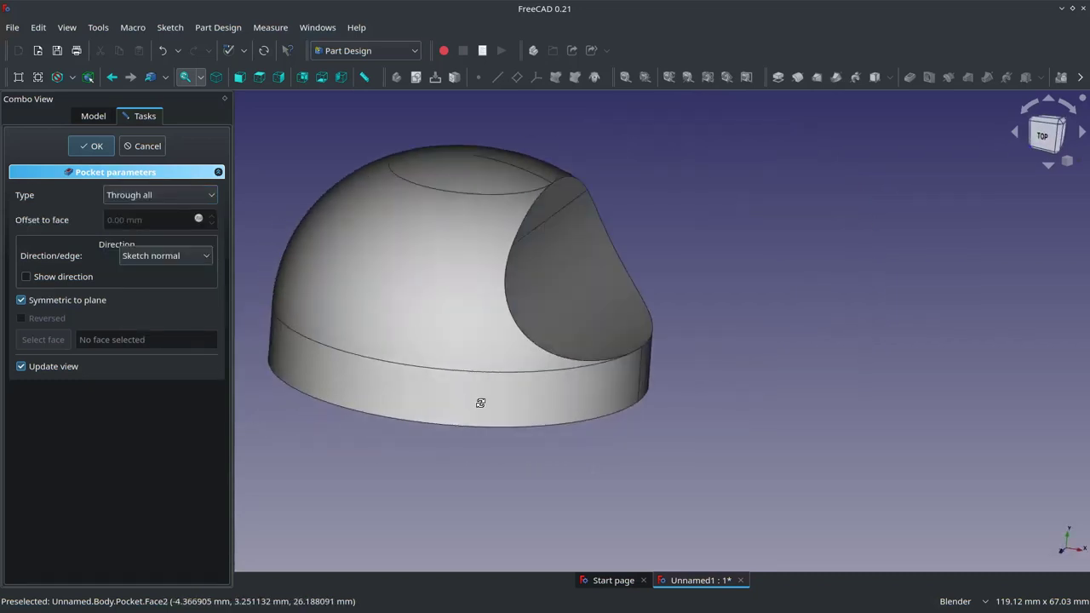
scroll(554, 395, up, 2)
scroll(377, 414, down, 5)
scroll(664, 338, up, 2)
scroll(597, 339, up, 1)
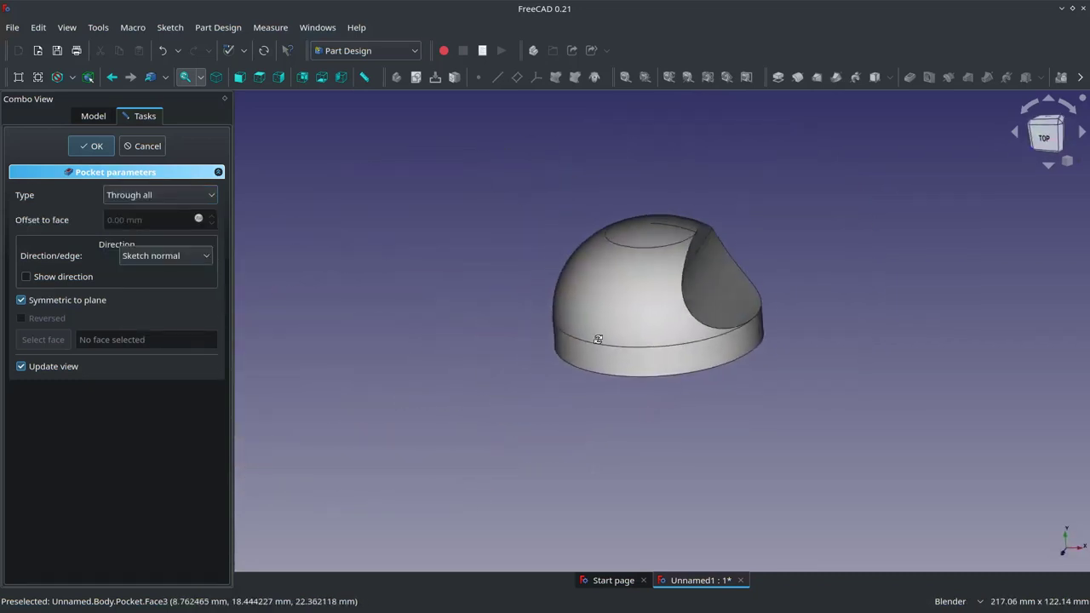
middle_drag(597, 339, 587, 337)
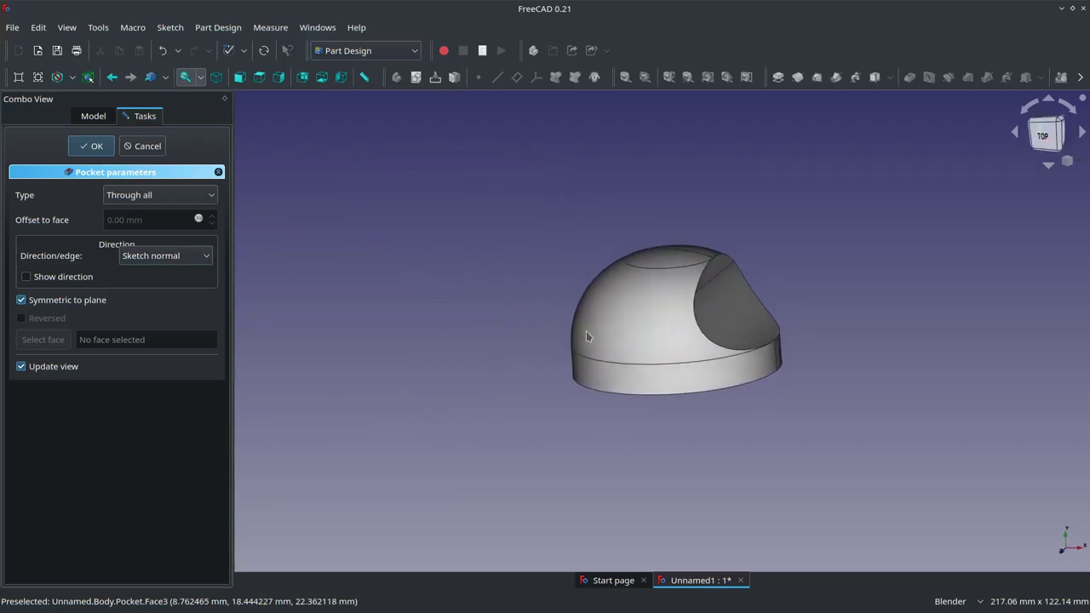
Accept the pocket and view the notched dome from the top, zoomed in
key(Return)
middle_drag(757, 226, 817, 423)
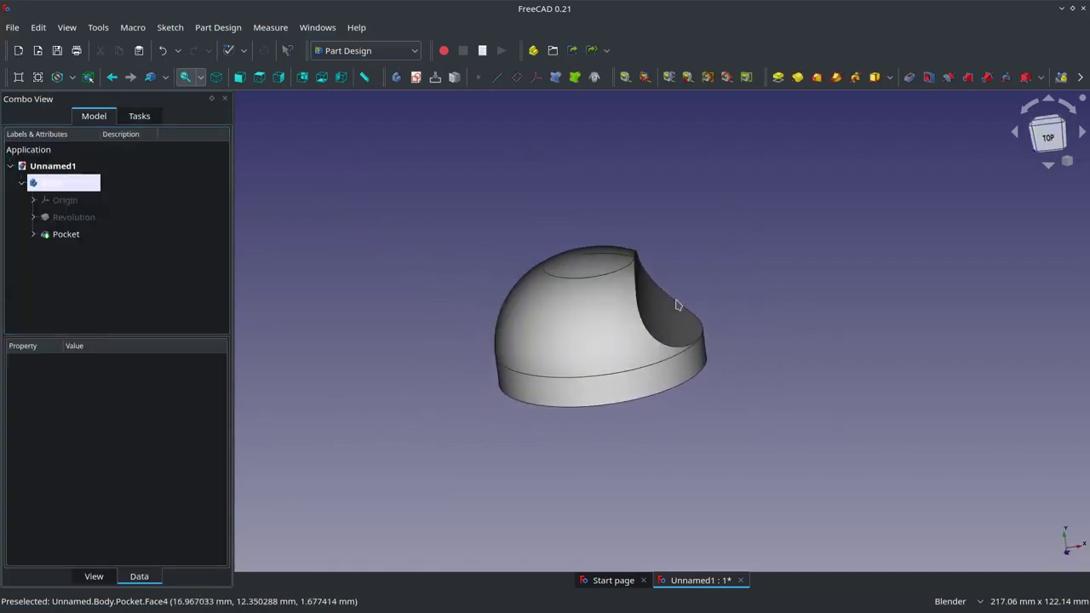
key(2)
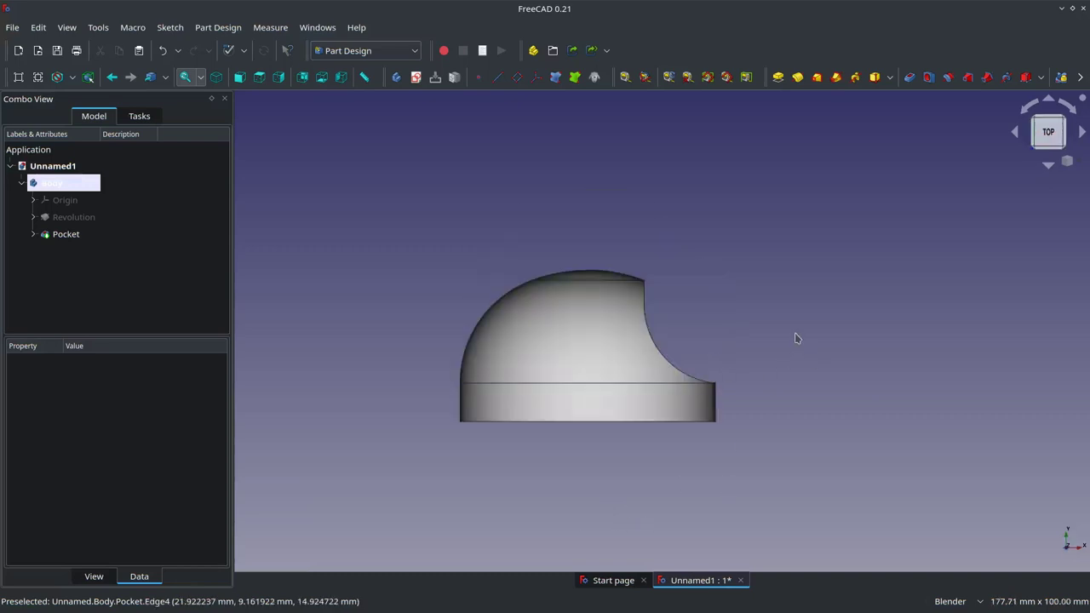
scroll(796, 338, up, 1)
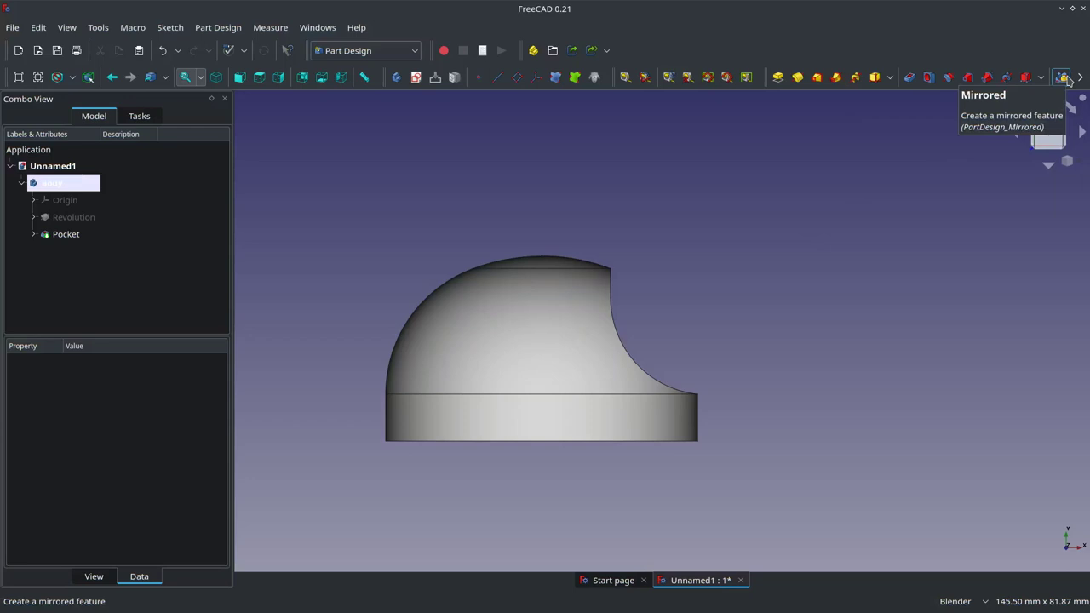
Mirror the Pocket across the vertical sketch axis to preview a matching scoop opposite
click(1063, 77)
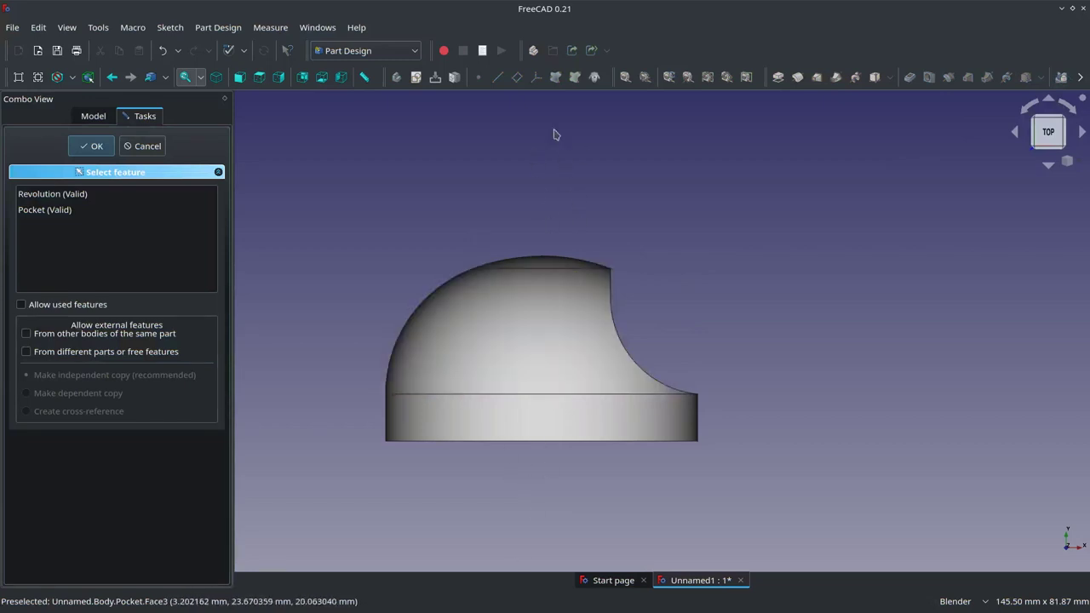
click(44, 210)
click(142, 146)
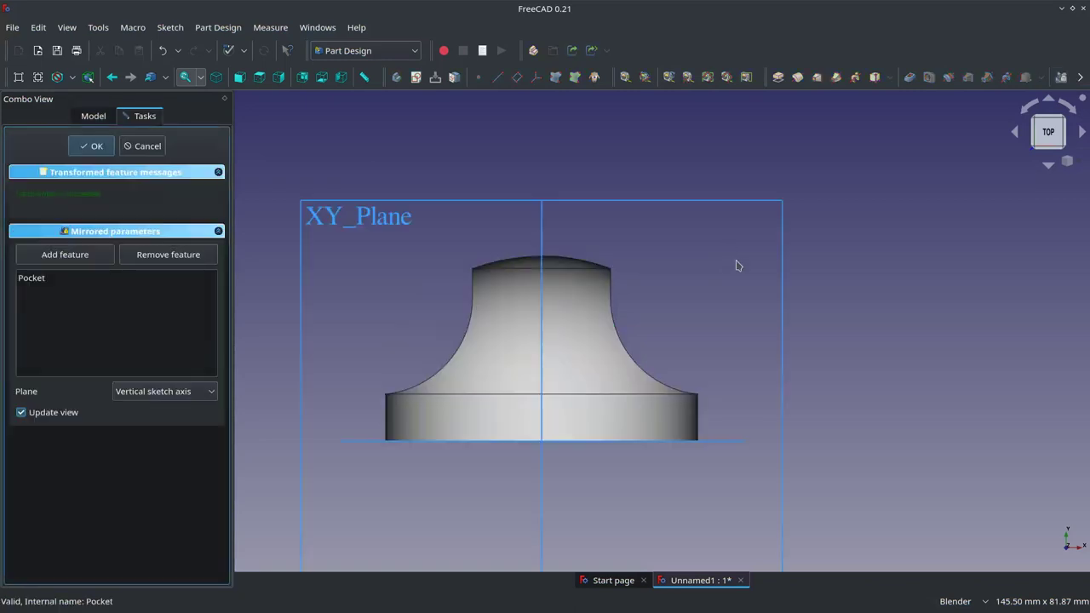
mouse_move(514, 260)
middle_down()
mouse_move(905, 299)
mouse_move(880, 312)
middle_up()
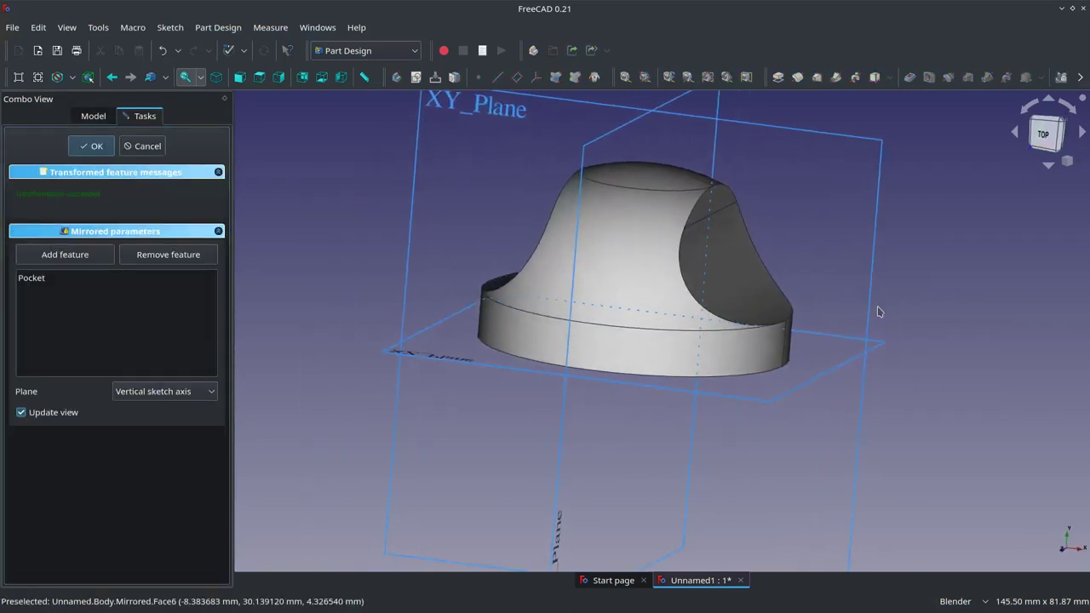
scroll(880, 312, down, 3)
scroll(904, 185, up, 2)
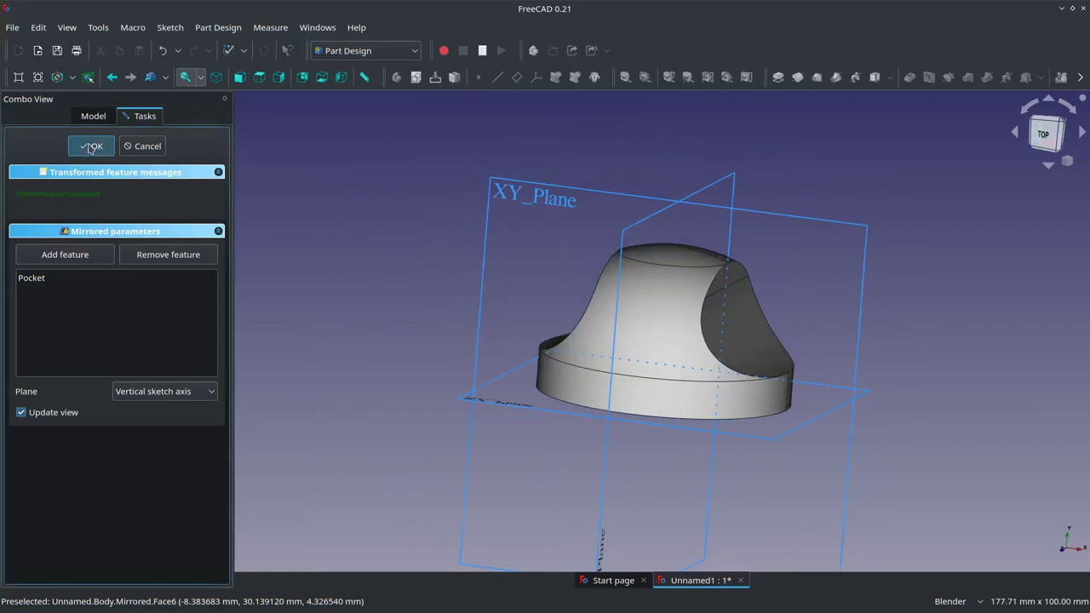
Orbit round to the knob's underside and select its flat bottom face
scroll(486, 365, up, 2)
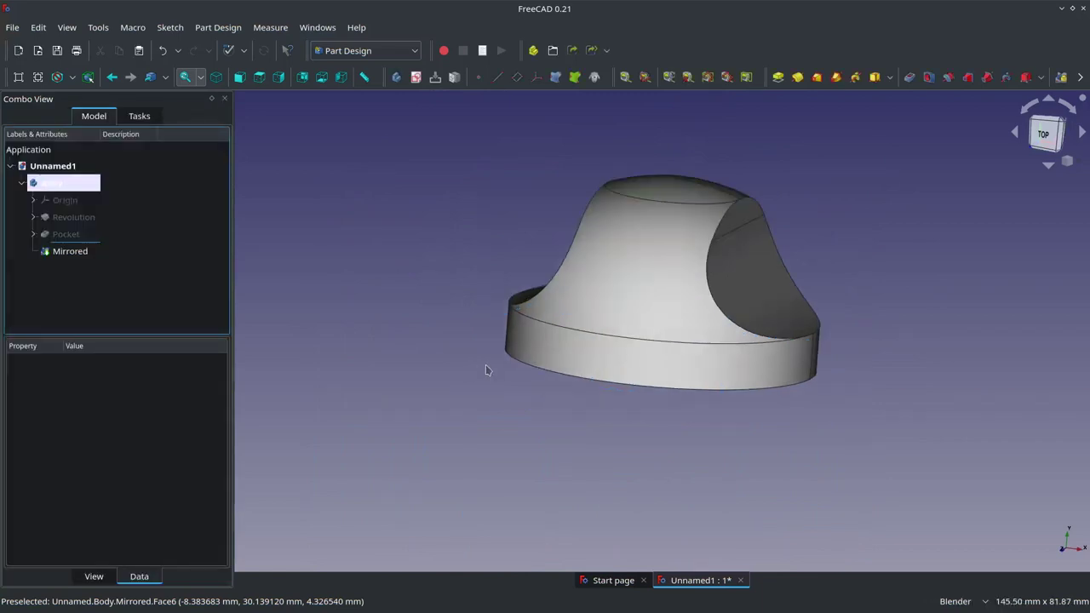
mouse_move(486, 366)
middle_down()
mouse_move(623, 366)
mouse_move(573, 350)
middle_up()
scroll(573, 350, down, 3)
mouse_move(434, 302)
middle_down()
mouse_move(652, 397)
mouse_move(674, 363)
mouse_move(558, 428)
middle_up()
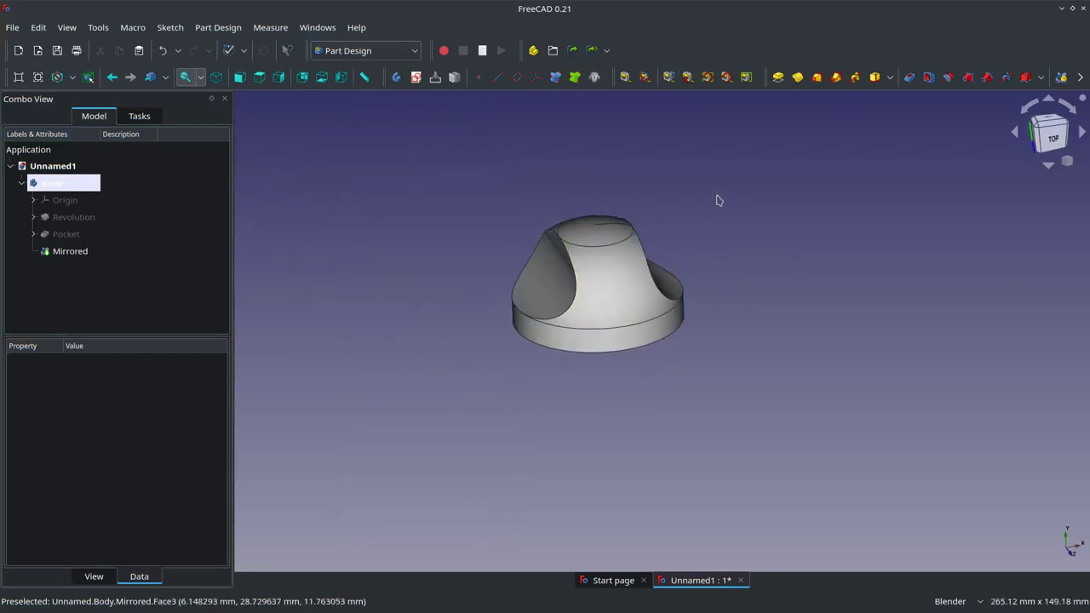
scroll(723, 199, up, 2)
middle_drag(698, 287, 662, 196)
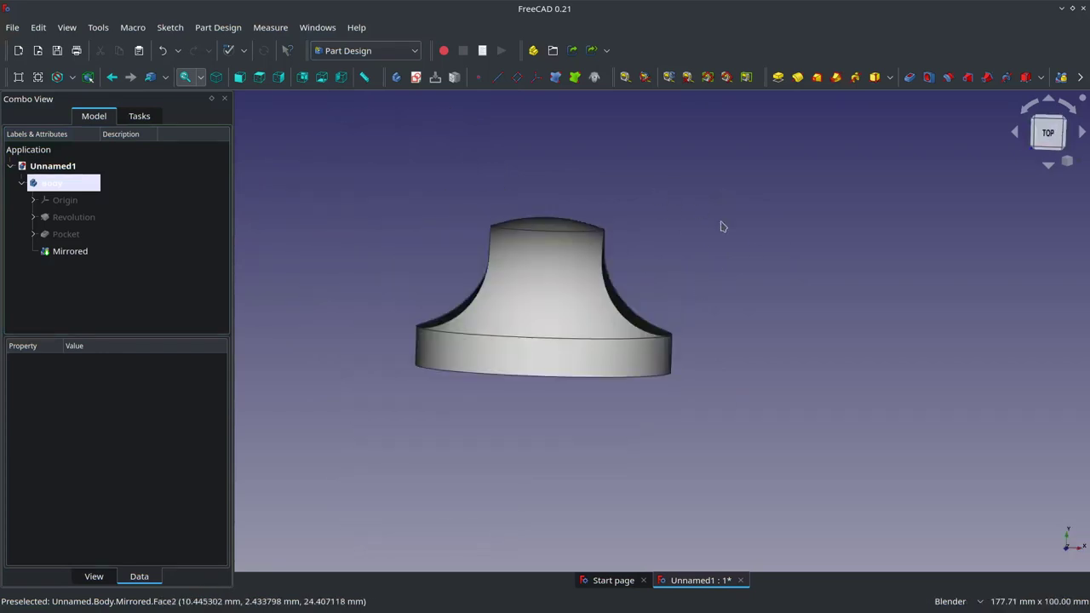
middle_drag(631, 476, 622, 429)
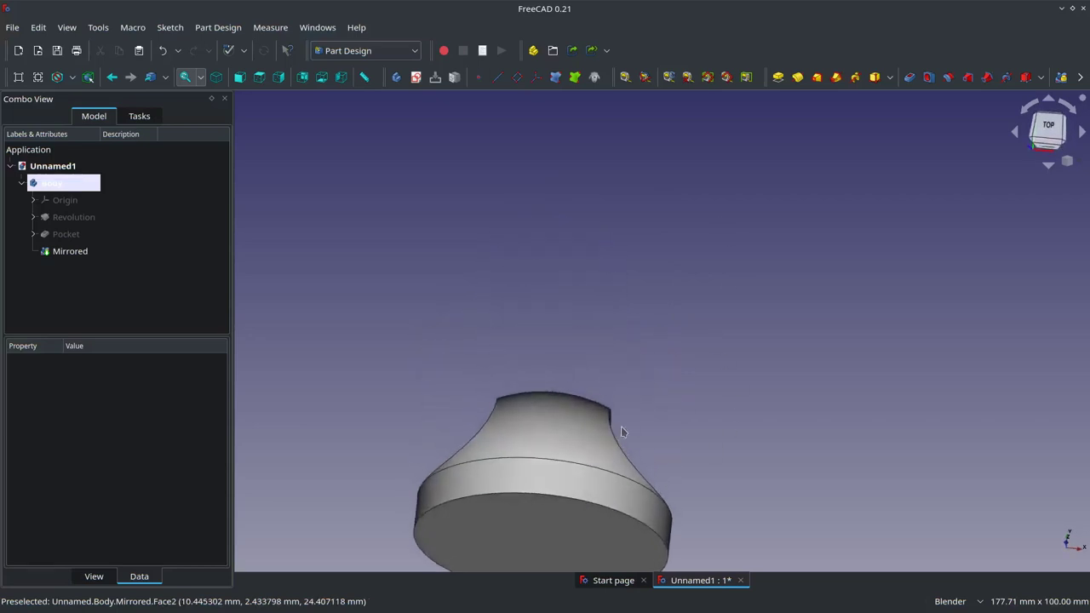
scroll(622, 429, down, 2)
scroll(664, 499, up, 1)
scroll(664, 499, up, 2)
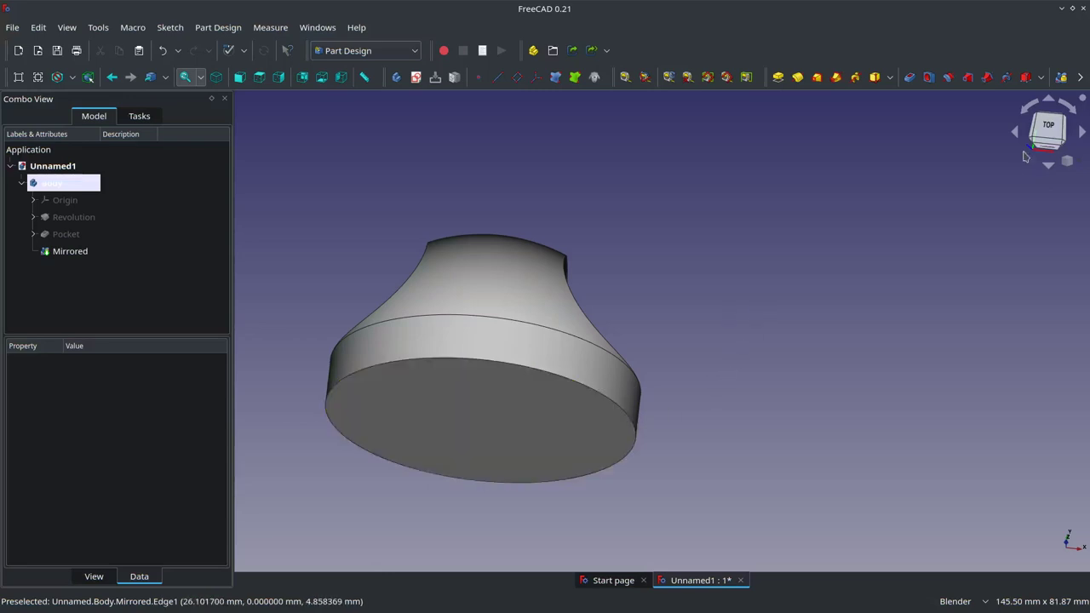
shift+middle_drag(713, 464, 708, 418)
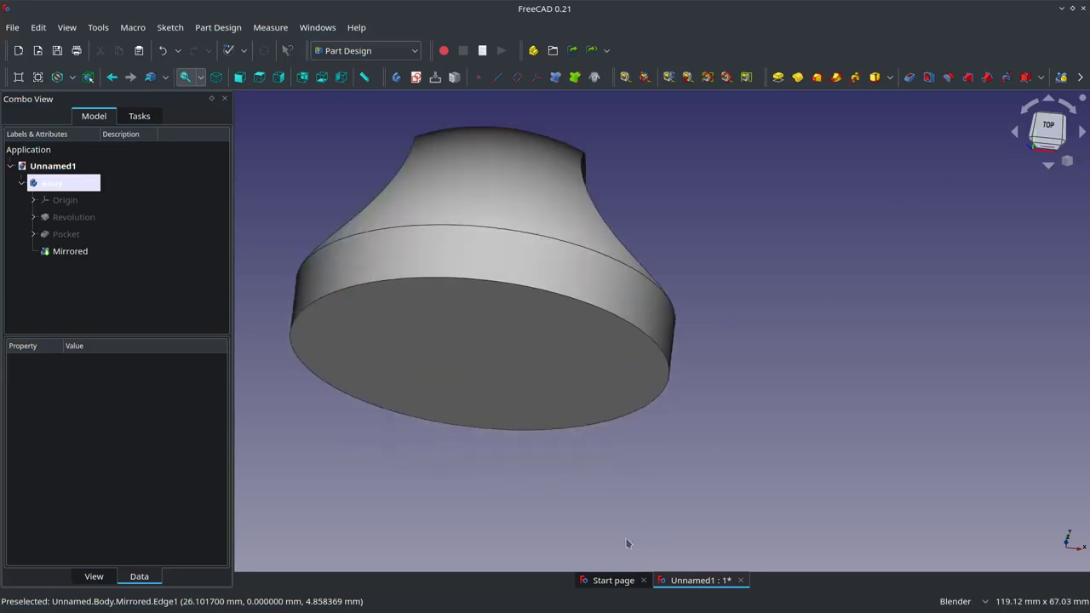
click(427, 363)
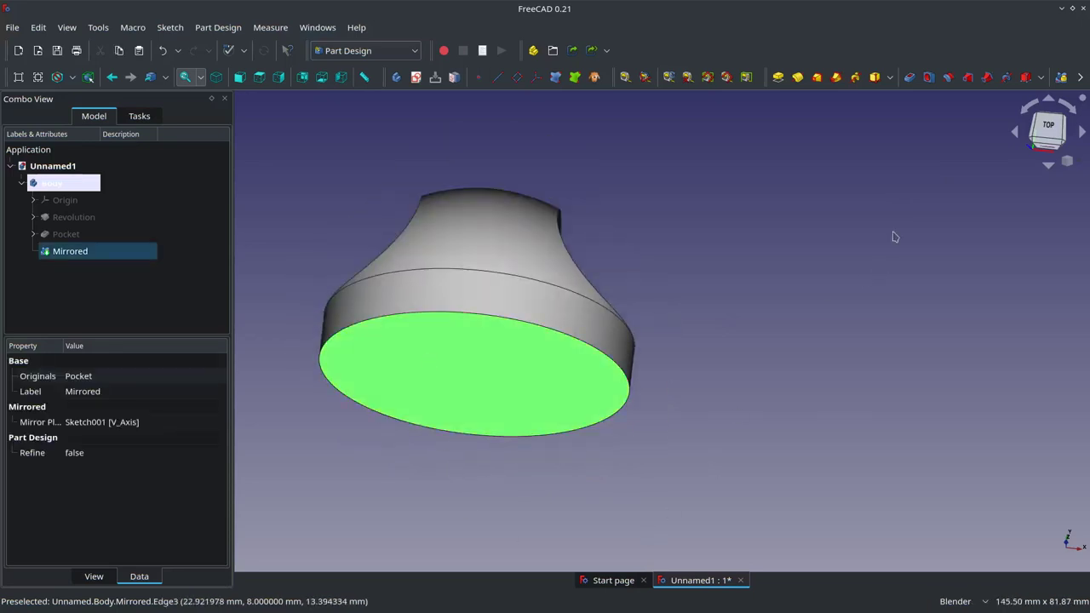
Apply a 1.65 mm inward Thickness with Intersection on the bottom face
click(1084, 77)
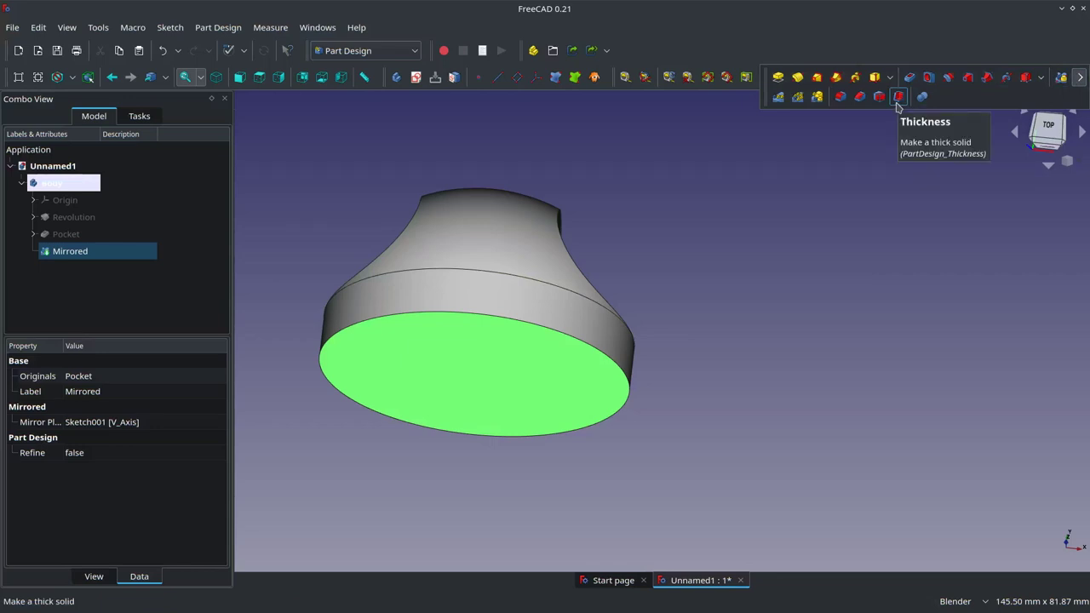
click(899, 98)
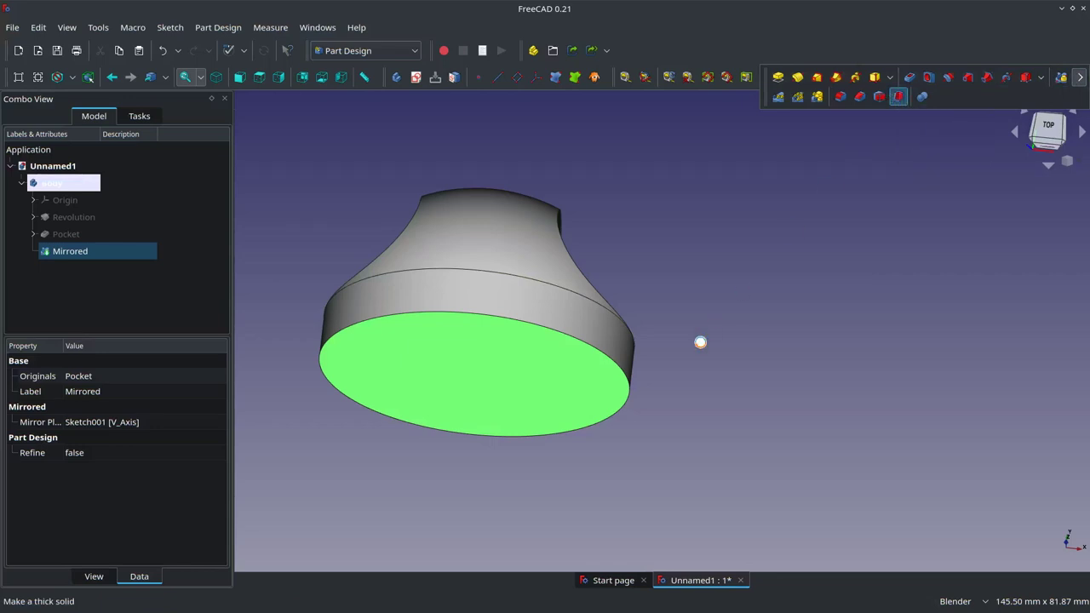
scroll(682, 391, down, 3)
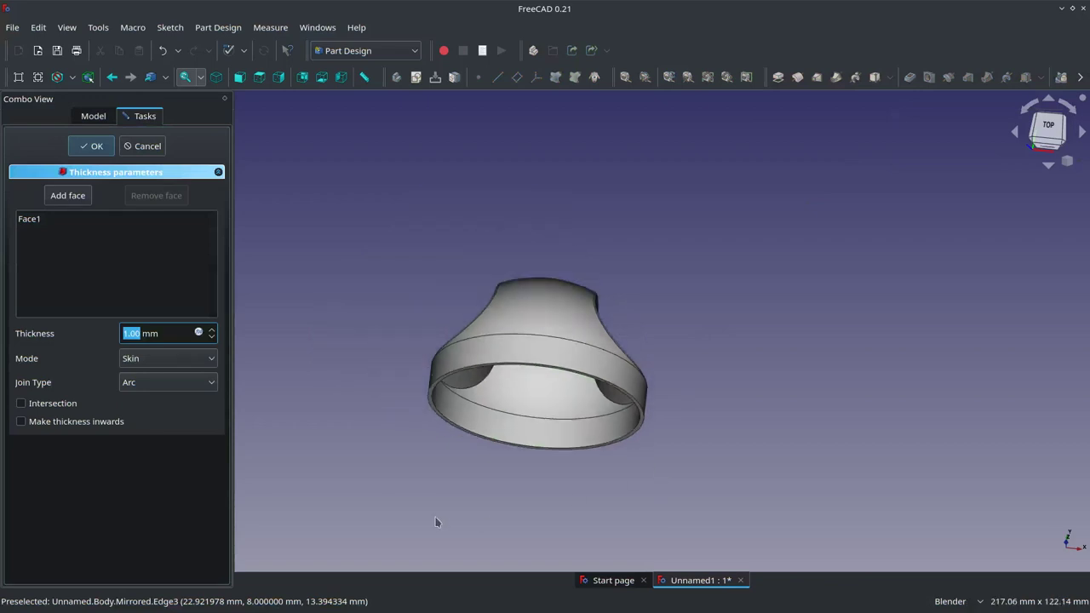
middle_drag(604, 508, 614, 437)
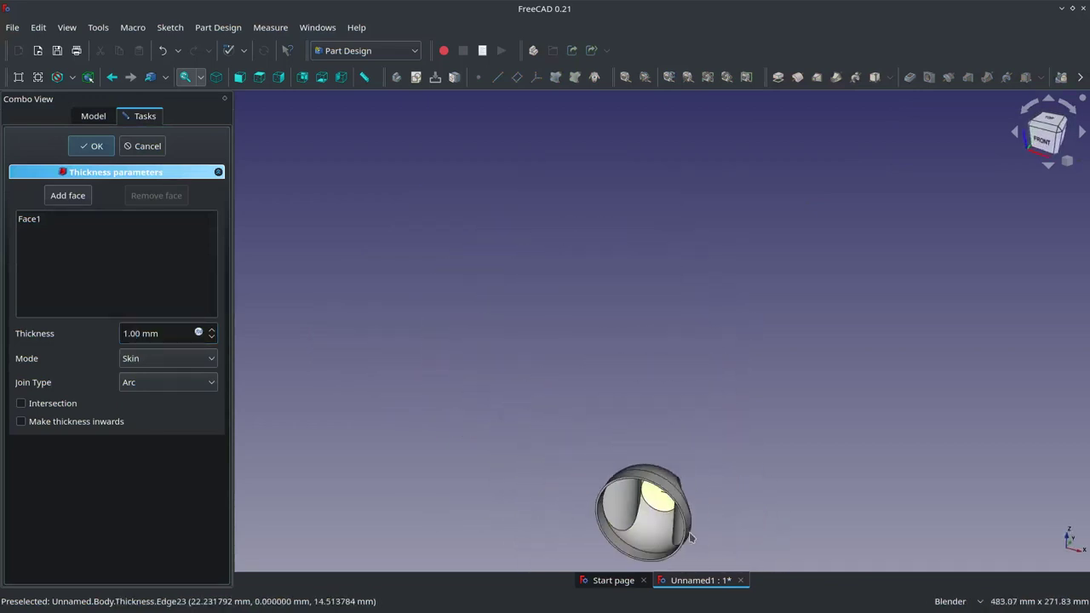
scroll(673, 511, up, 2)
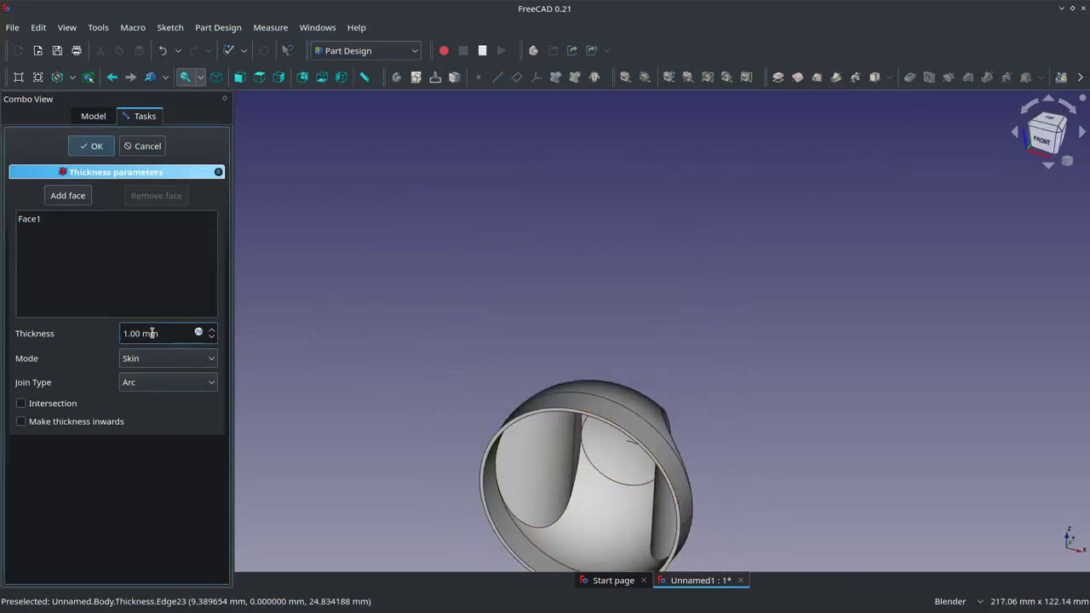
text(6)
key(Tab)
key(Tab)
key(Tab)
key(space)
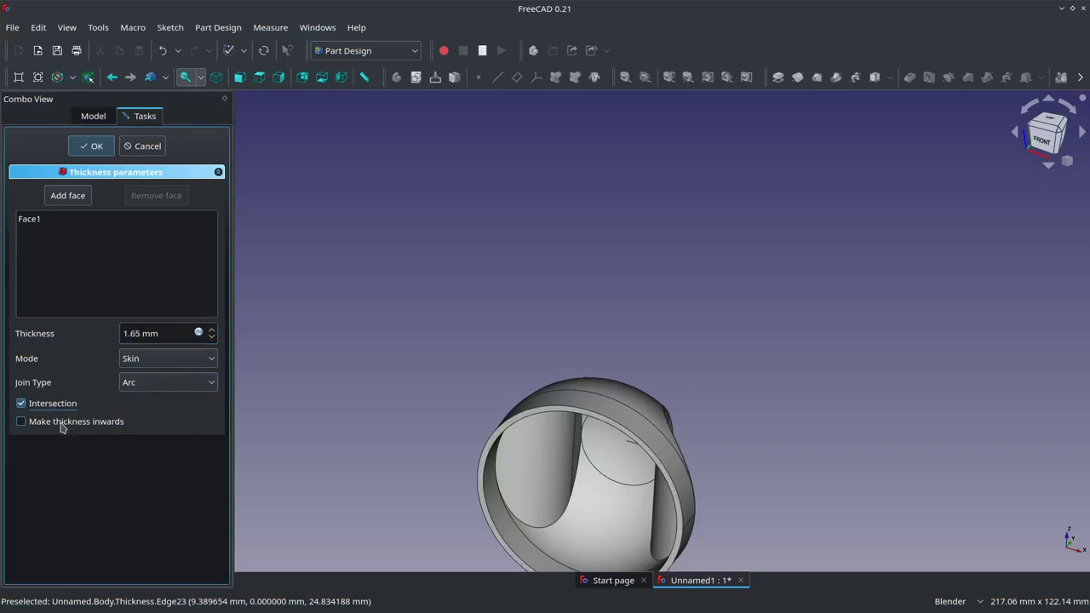
key(space)
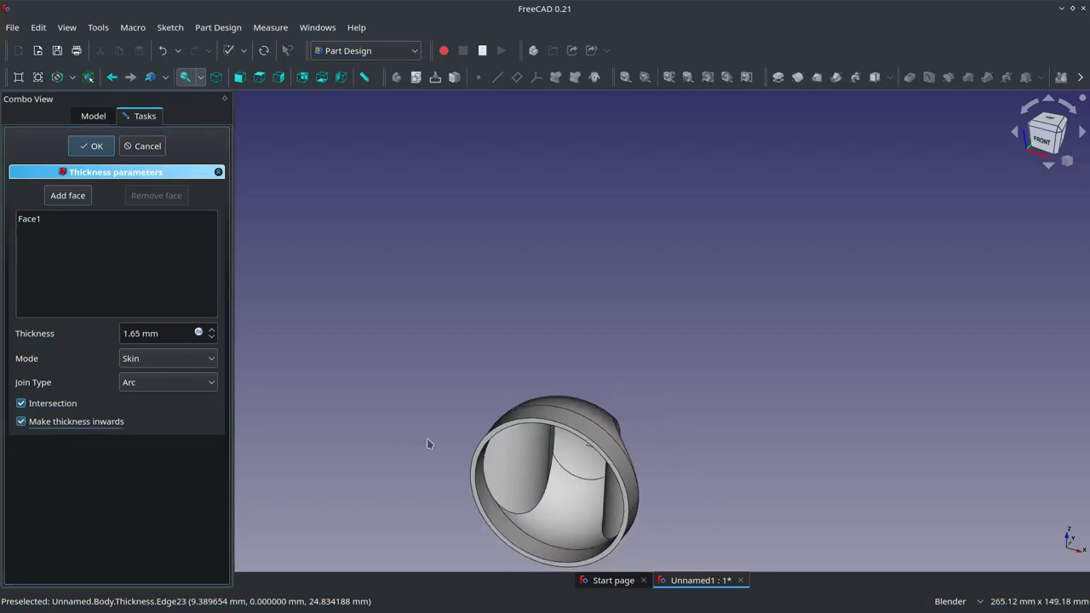
shift+middle_drag(427, 438, 545, 333)
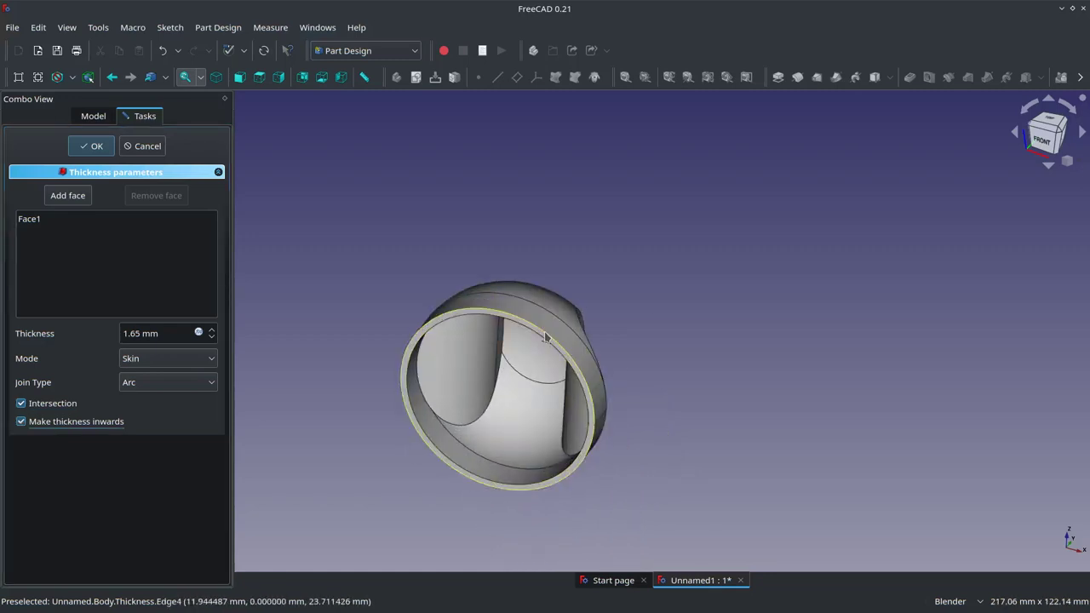
middle_drag(637, 301, 598, 352)
key(1)
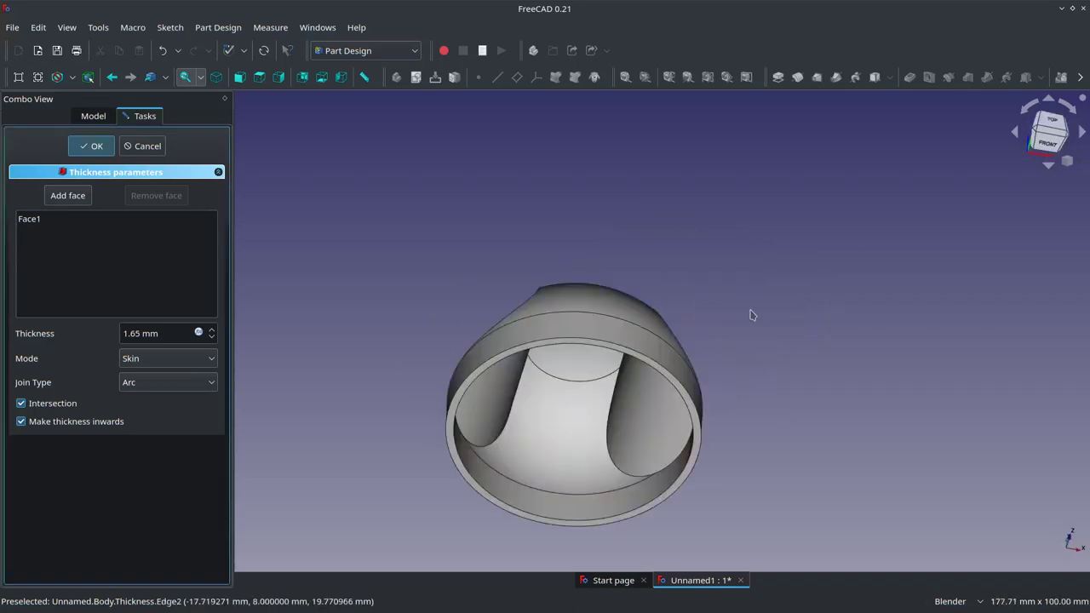
key(Return)
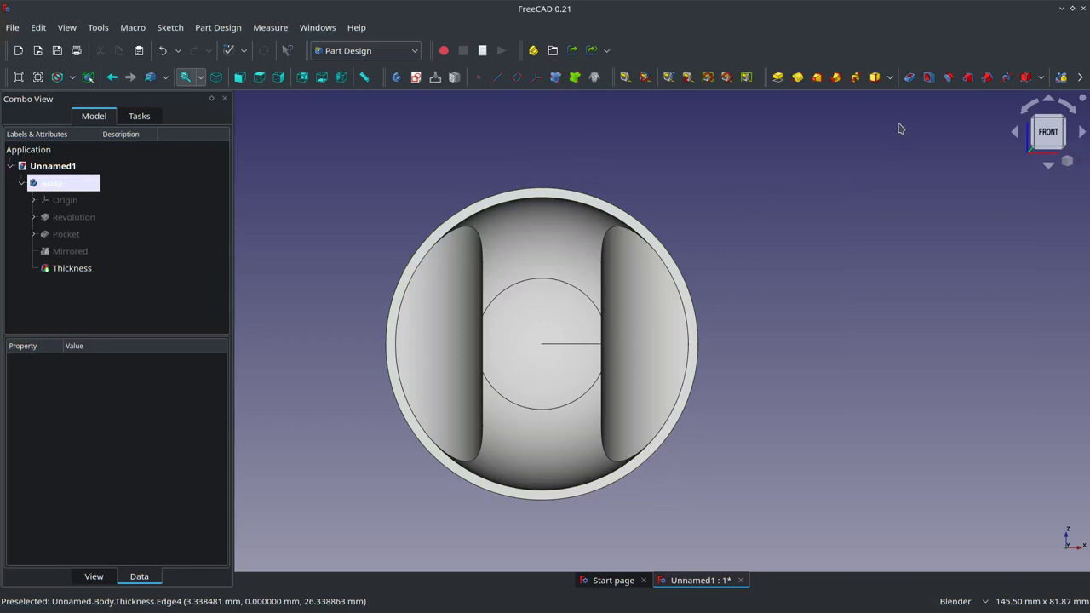
Project the outer rim edge into the sketch and draw a centre-point arc along it
click(578, 200)
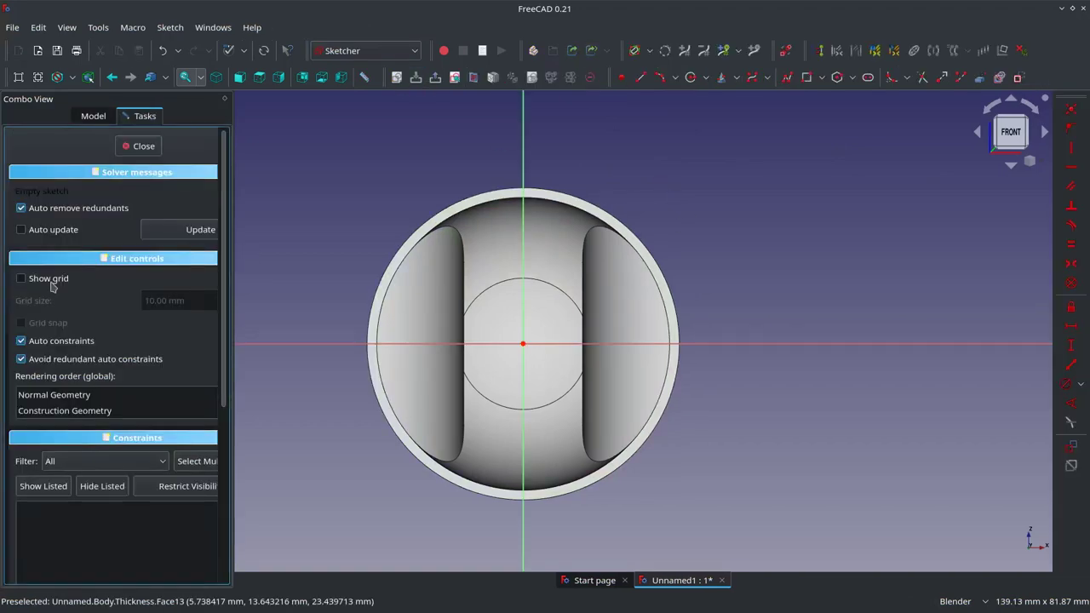
click(988, 79)
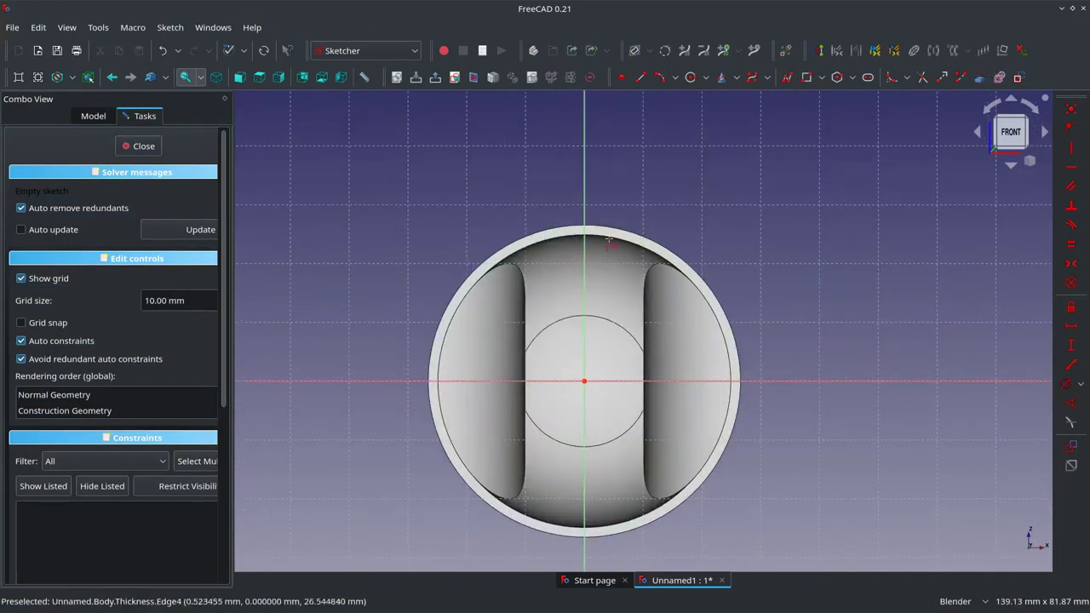
click(636, 242)
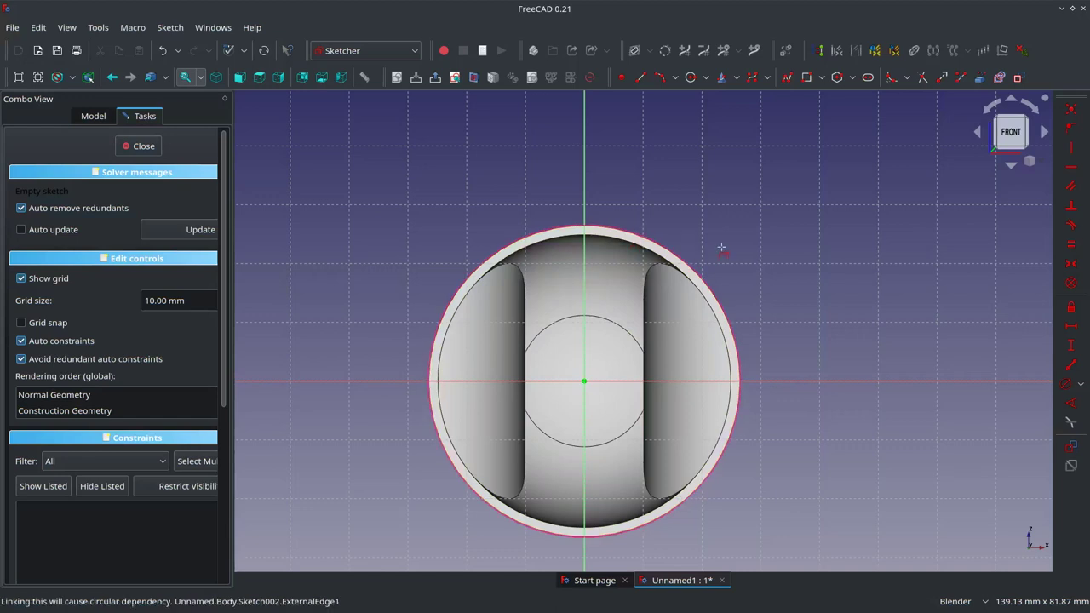
click(676, 77)
click(713, 97)
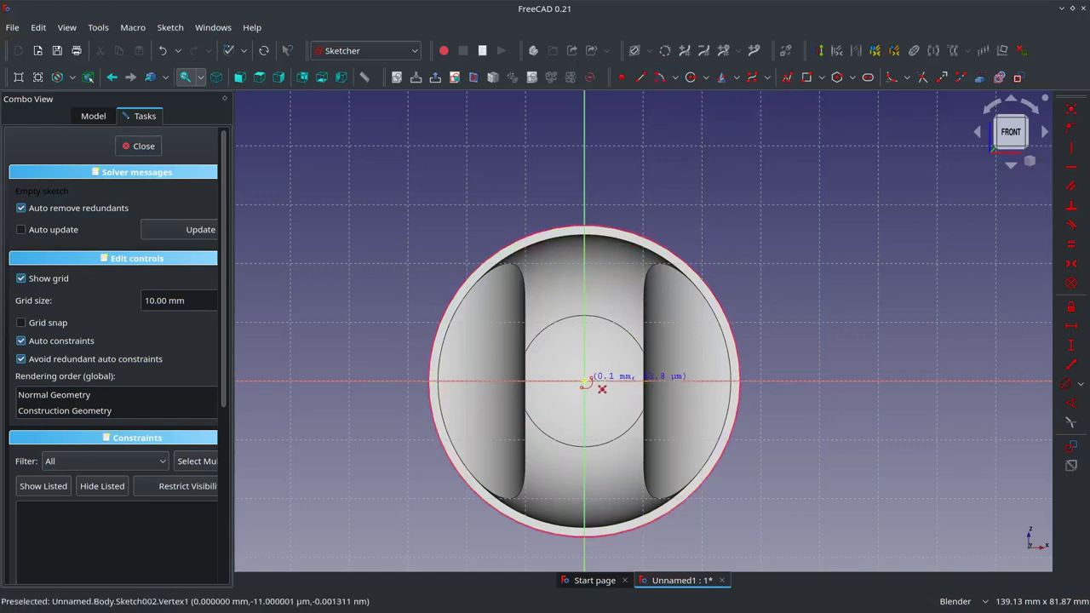
click(584, 381)
click(622, 230)
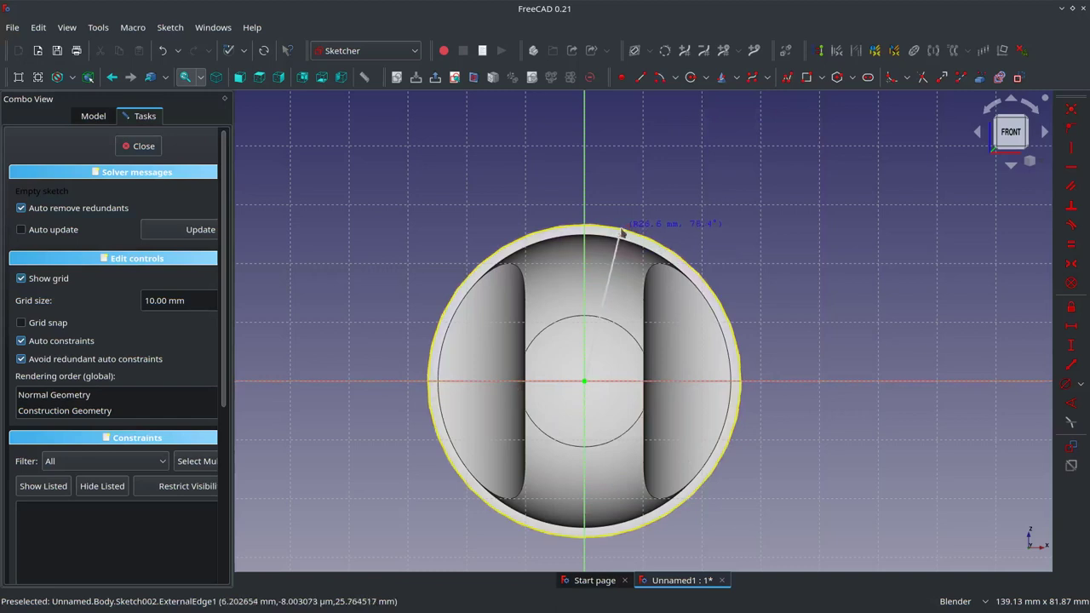
click(663, 247)
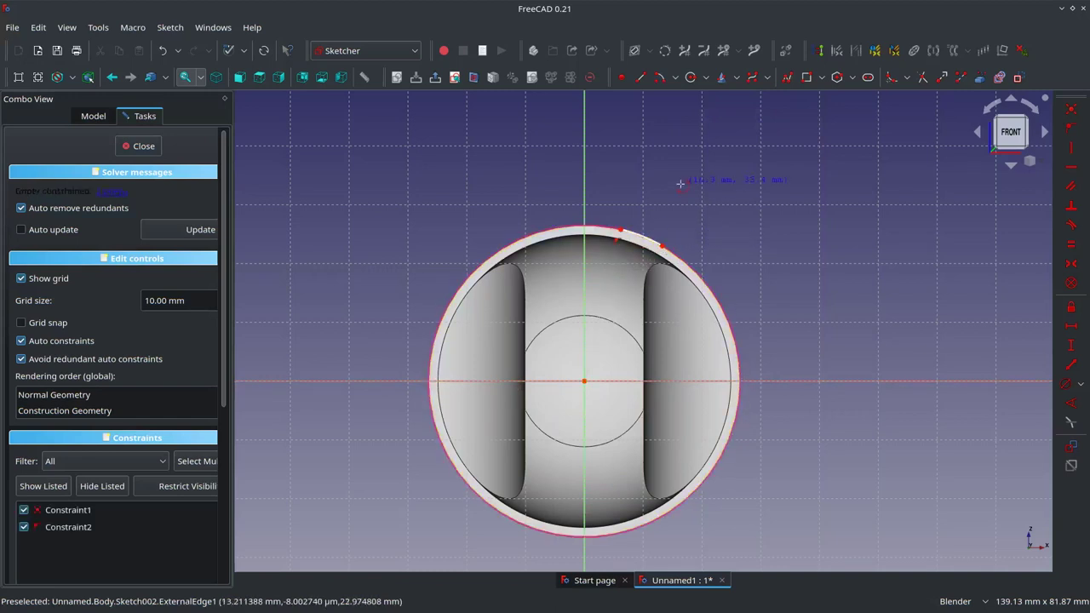
Draw connected lines for the tab's vertical side, short top and slanted edge
click(641, 77)
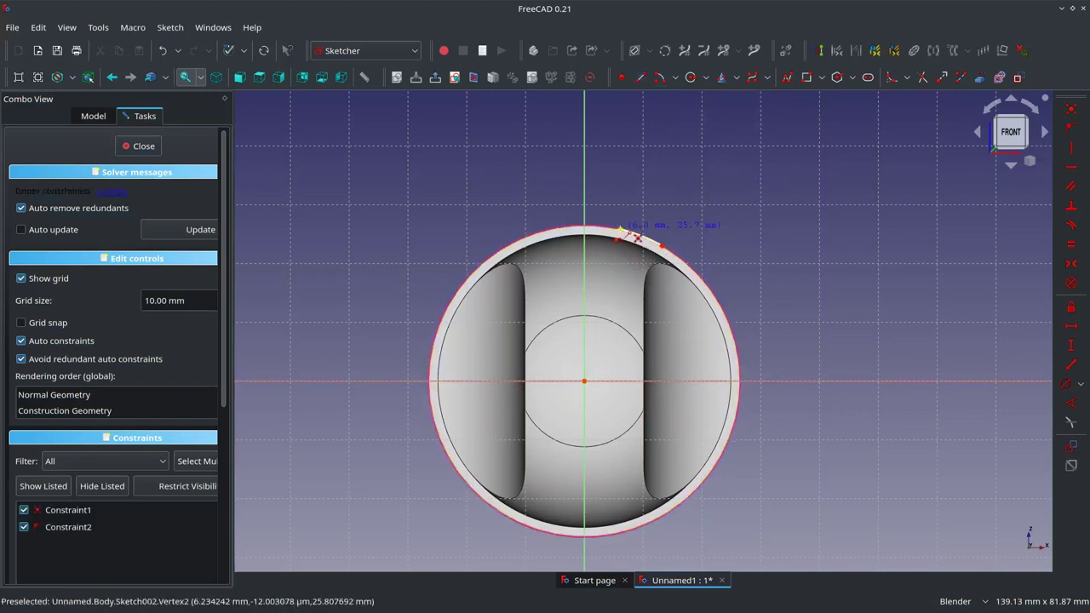
click(621, 230)
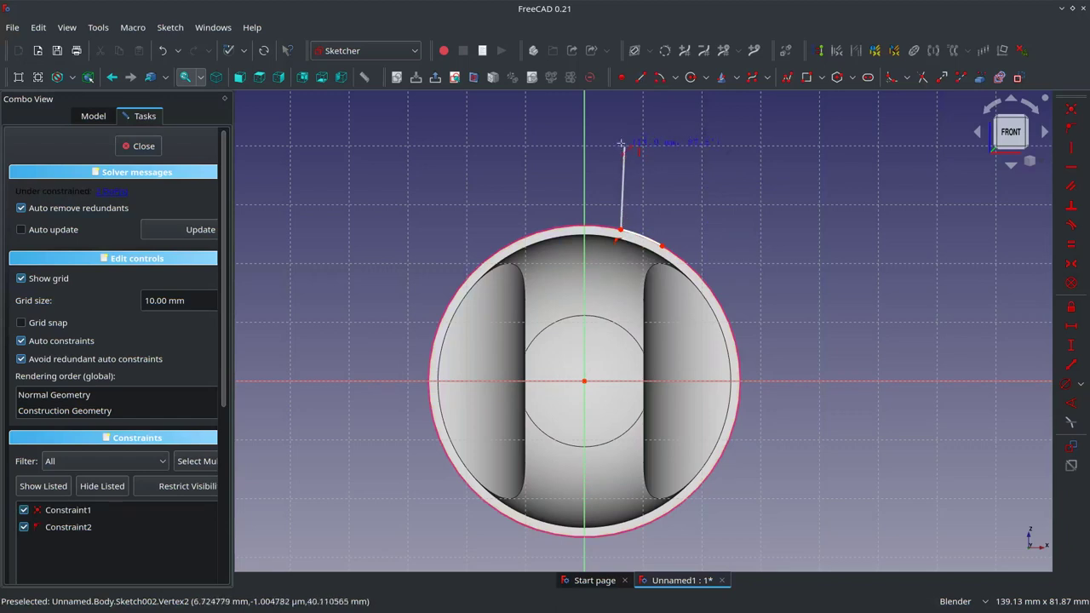
click(620, 144)
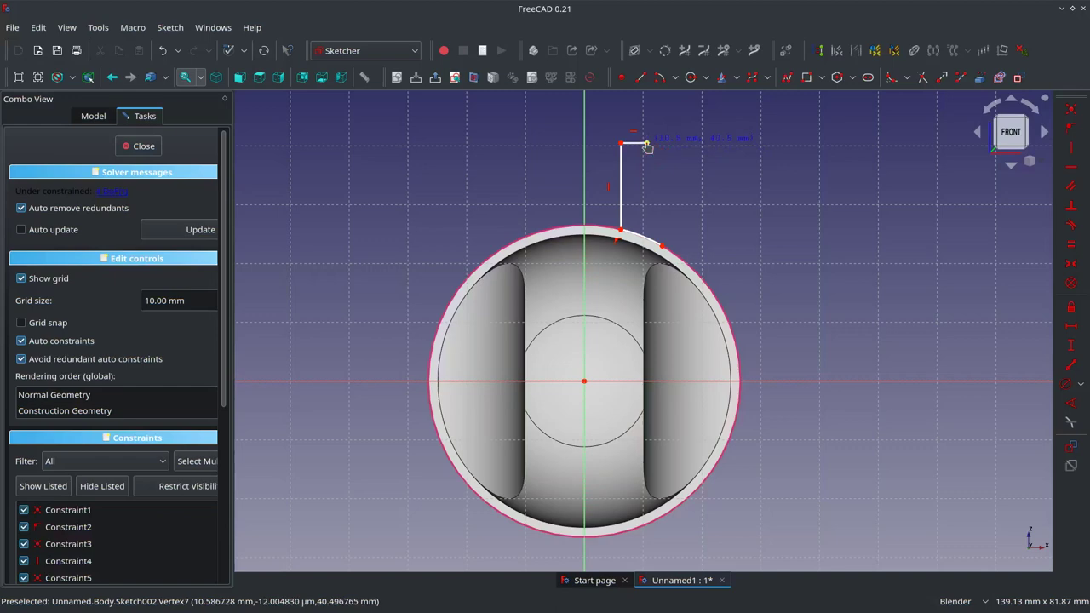
click(647, 143)
click(662, 247)
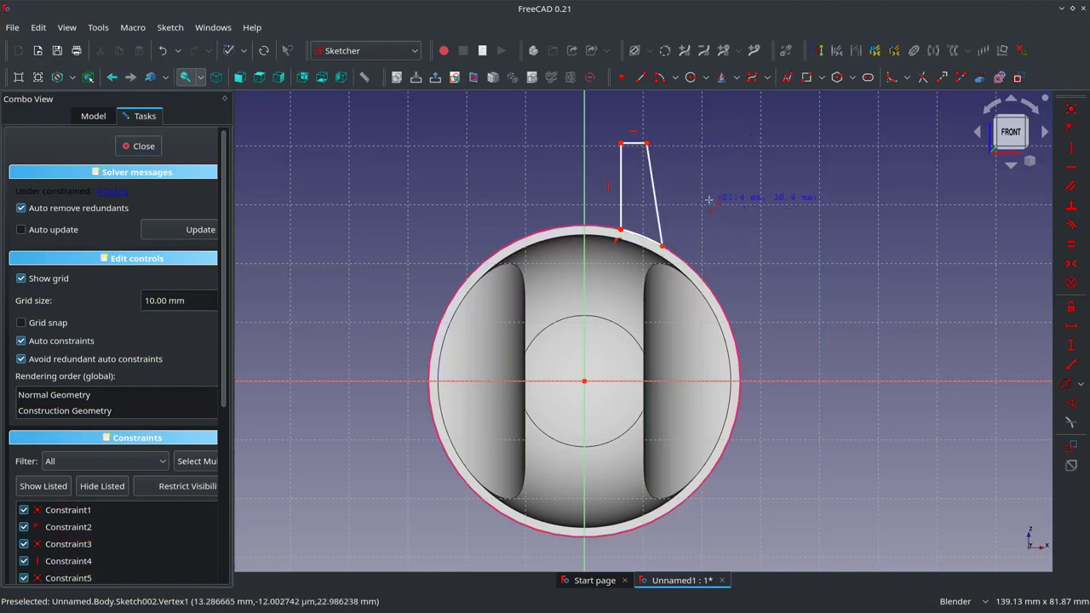
scroll(686, 128, up, 1)
scroll(673, 161, up, 1)
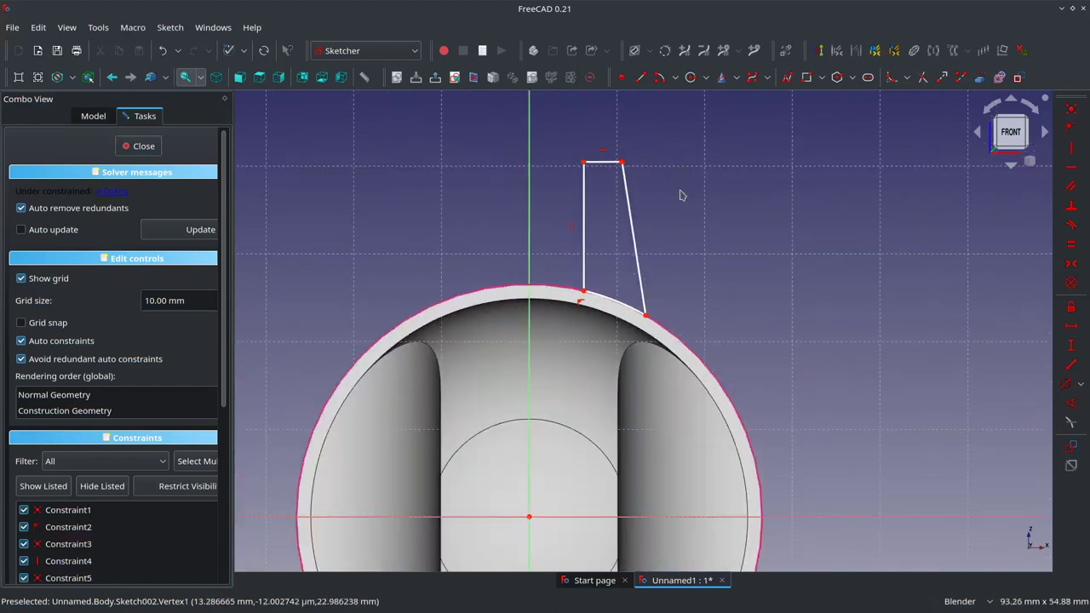
scroll(681, 162, down, 1)
scroll(646, 152, up, 1)
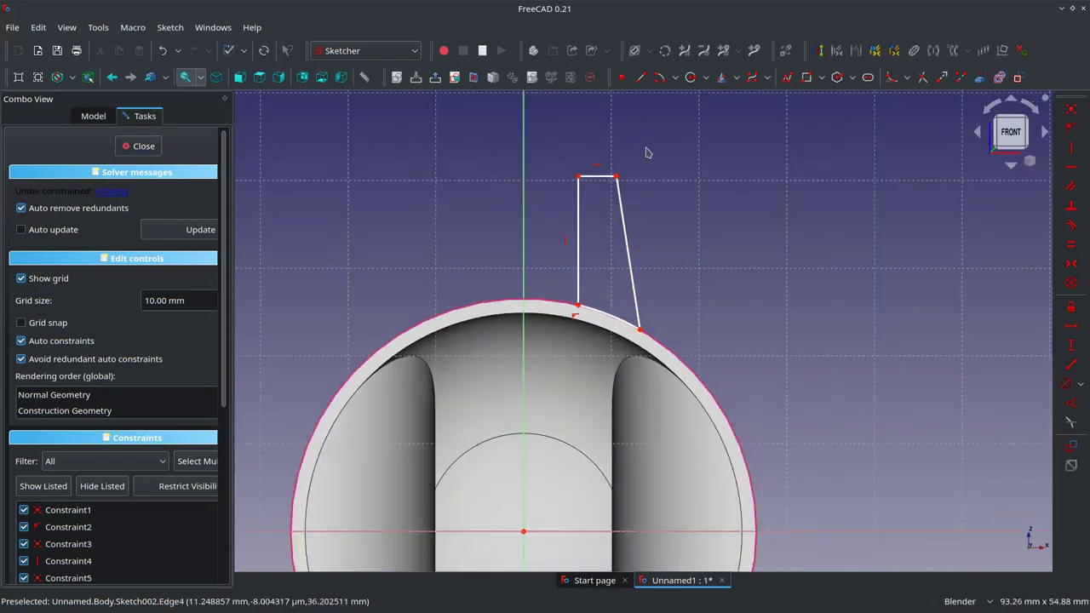
scroll(668, 184, down, 1)
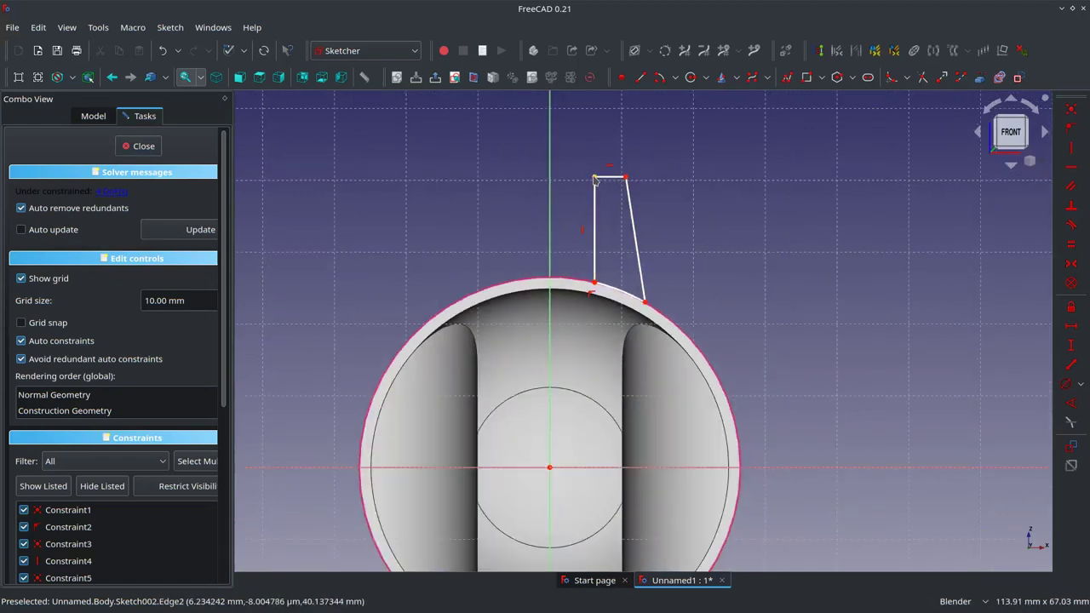
click(594, 178)
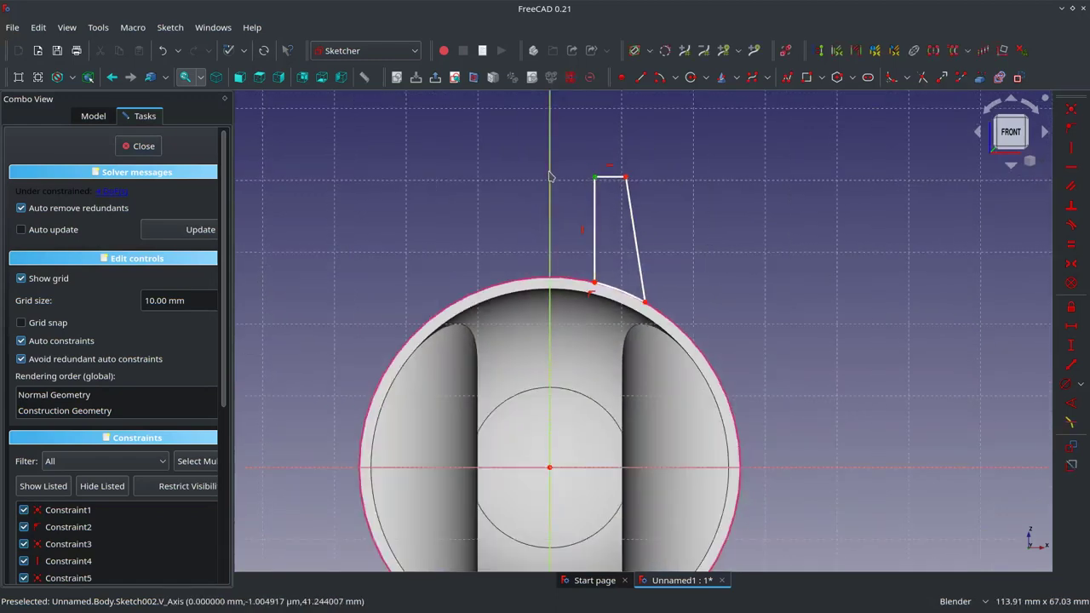
Constrain the tab corner 7.6 mm from the vertical axis and the top edge to 3 mm
click(549, 177)
click(1071, 325)
text(7.6)
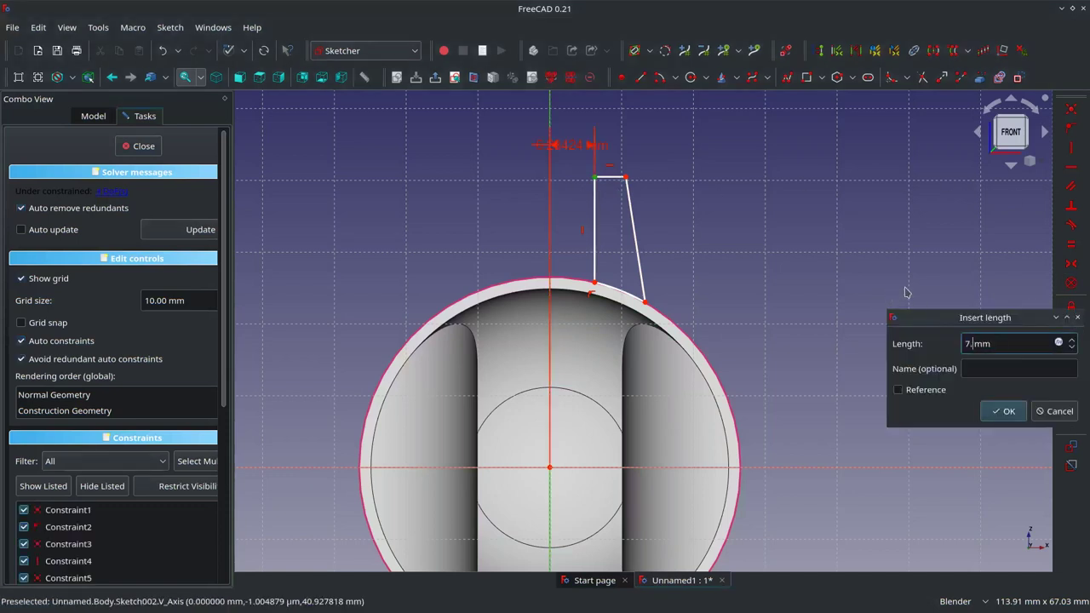
click(1004, 411)
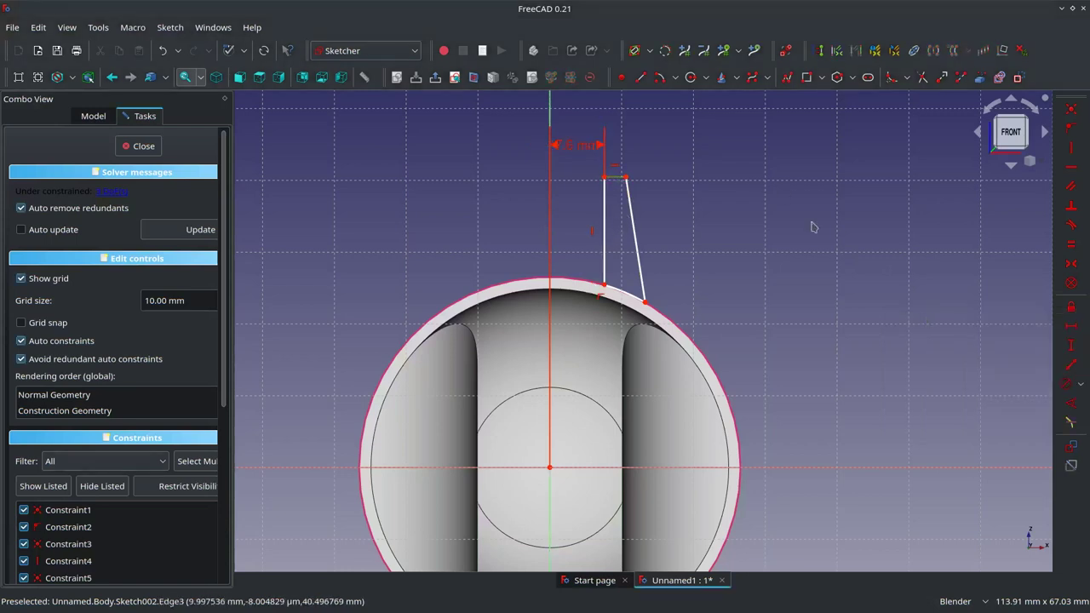
click(1071, 325)
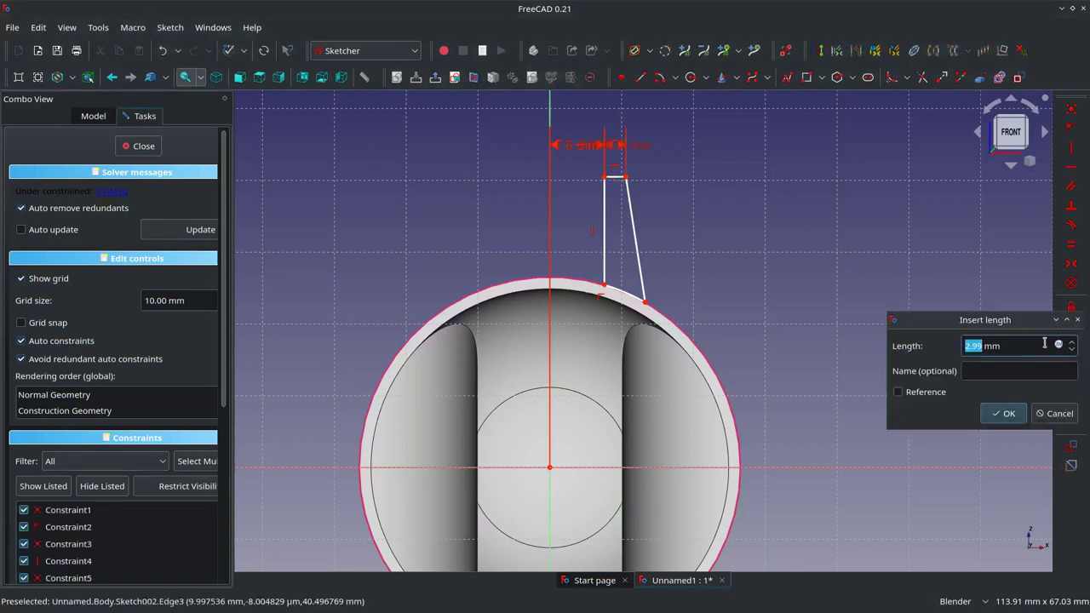
text(3)
key(Return)
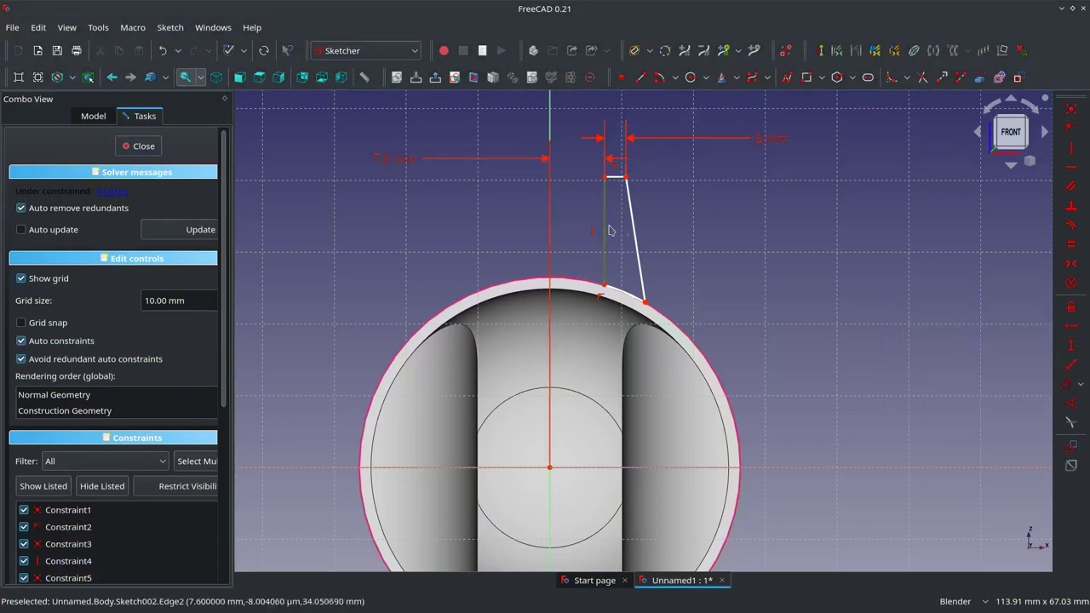
Set the tab's vertical edge to 10 mm and the slanted edge angle to 110°
click(1075, 345)
text(10)
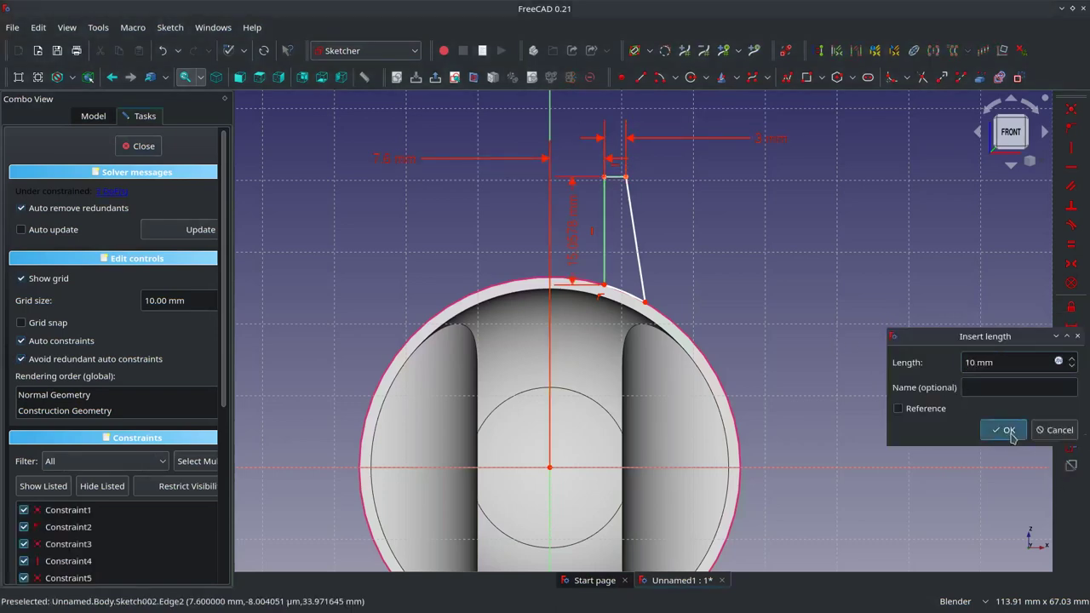
click(1003, 430)
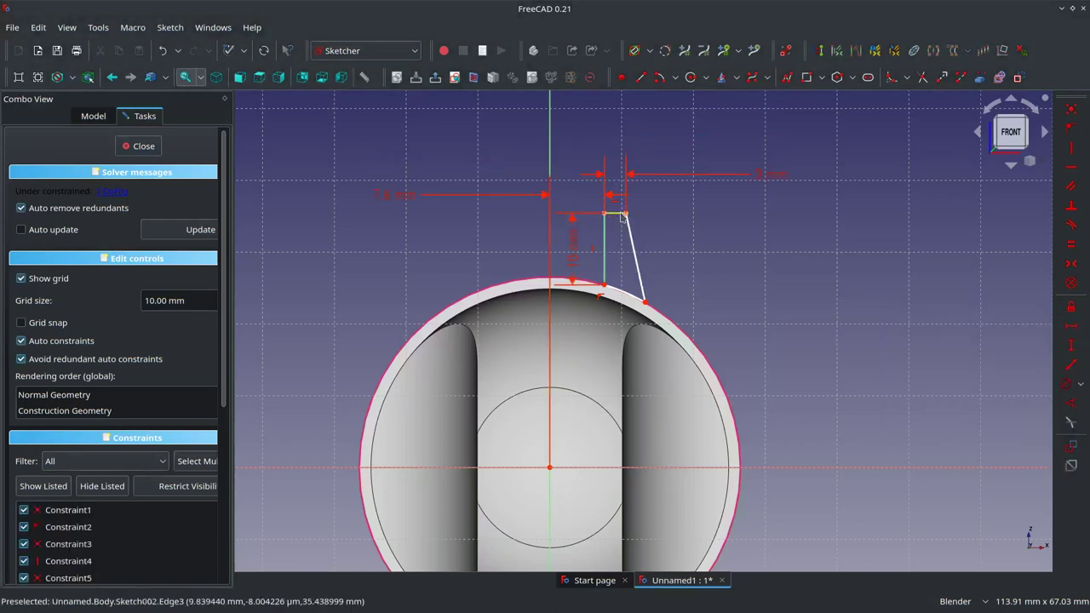
click(632, 233)
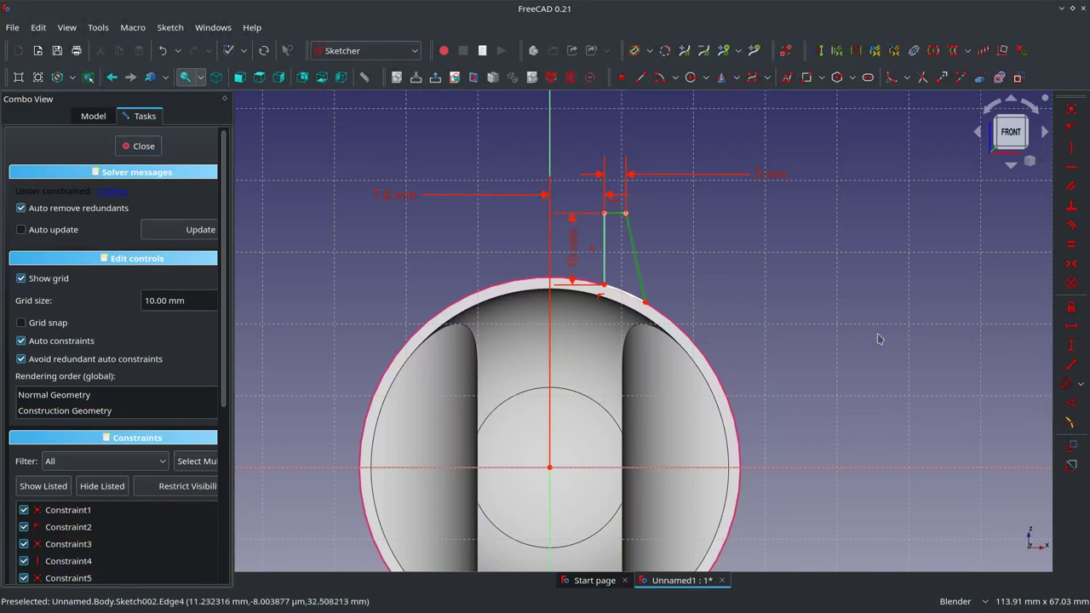
click(1072, 420)
text(110)
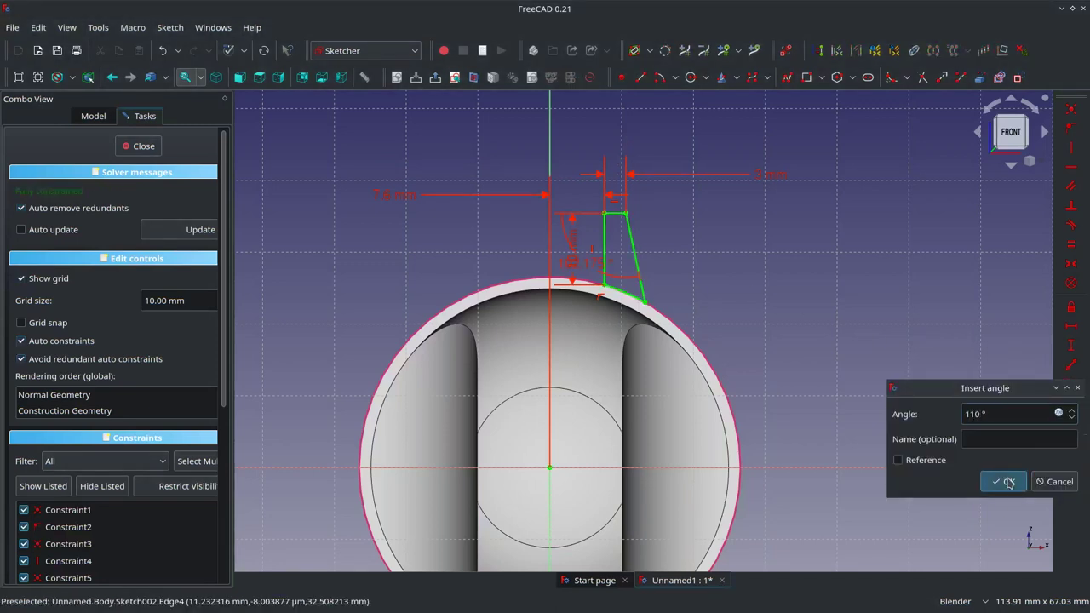
click(1001, 481)
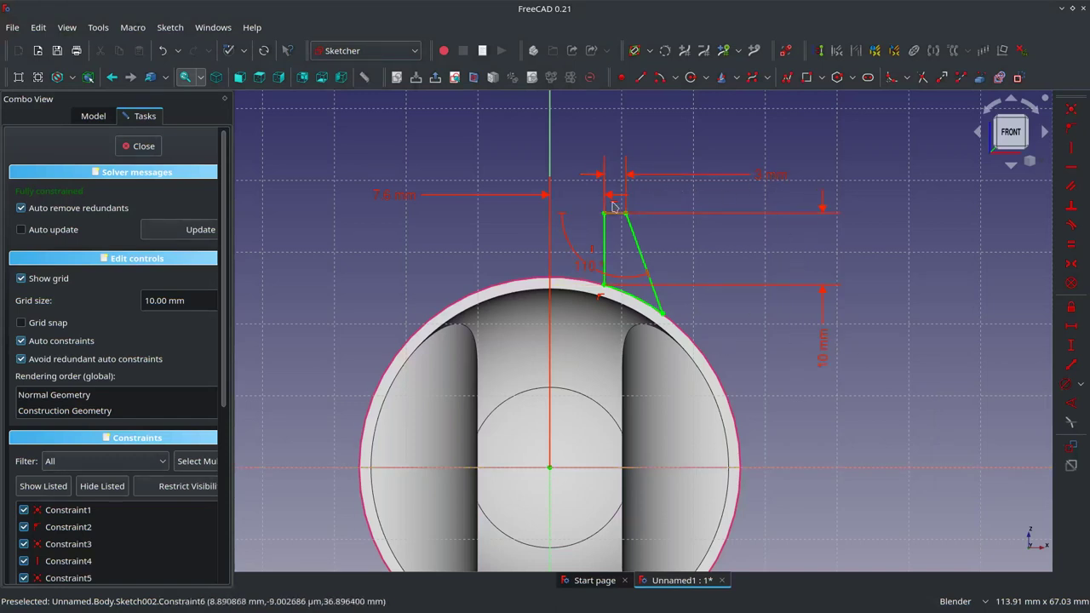
drag(569, 269, 740, 111)
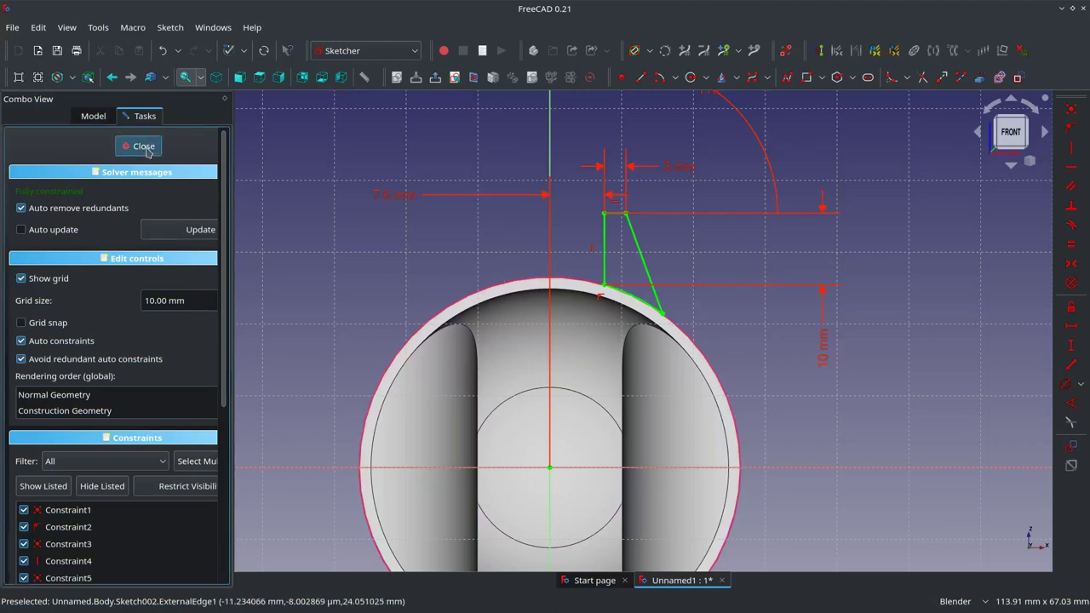
Close the tab sketch and set up a reversed Pad extruding it into the rim
key(Escape)
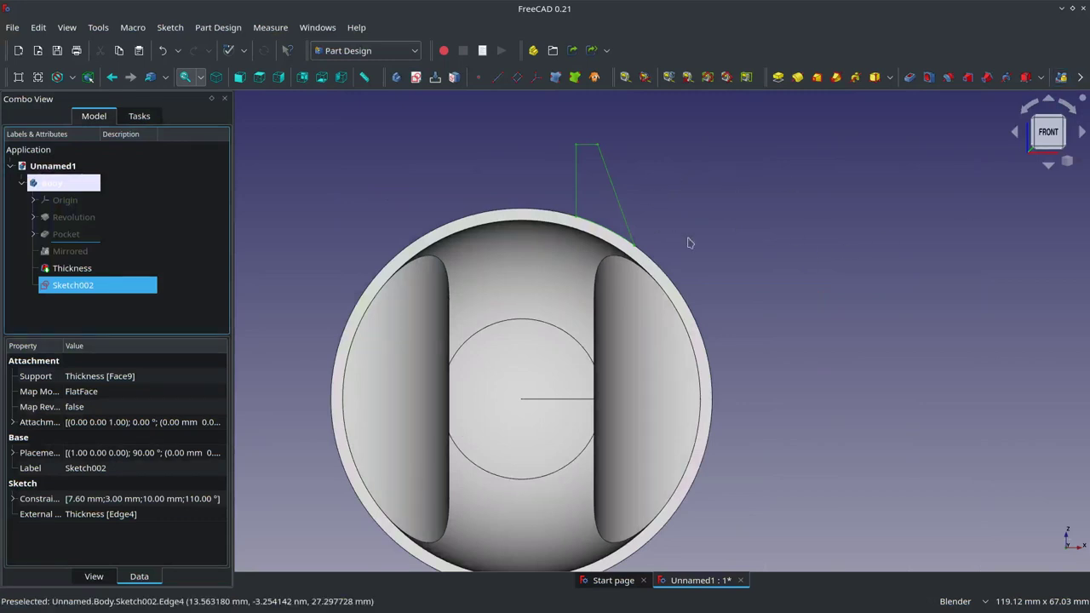
scroll(687, 234, down, 4)
mouse_move(707, 192)
middle_down()
mouse_move(678, 204)
mouse_move(669, 279)
mouse_move(637, 329)
mouse_move(700, 269)
mouse_move(742, 257)
middle_up()
click(777, 77)
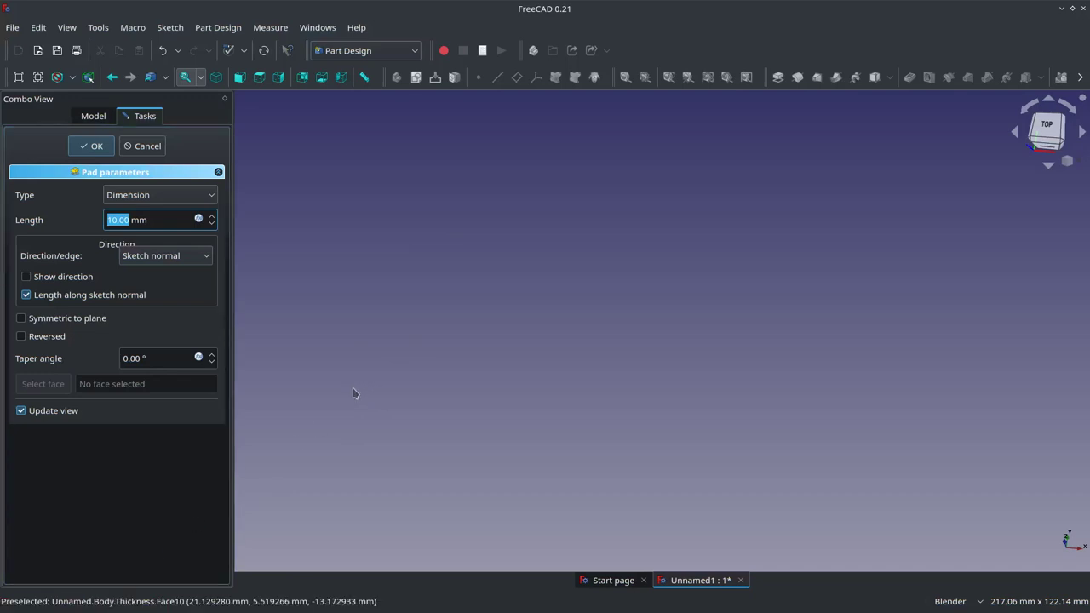
click(34, 340)
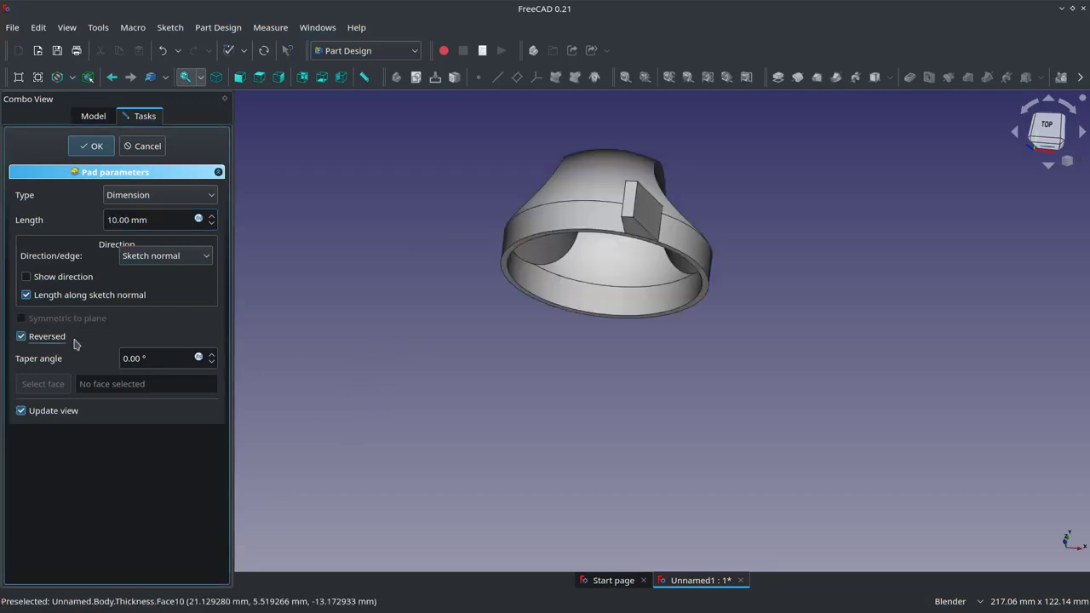
middle_drag(584, 338, 703, 295)
scroll(703, 296, up, 3)
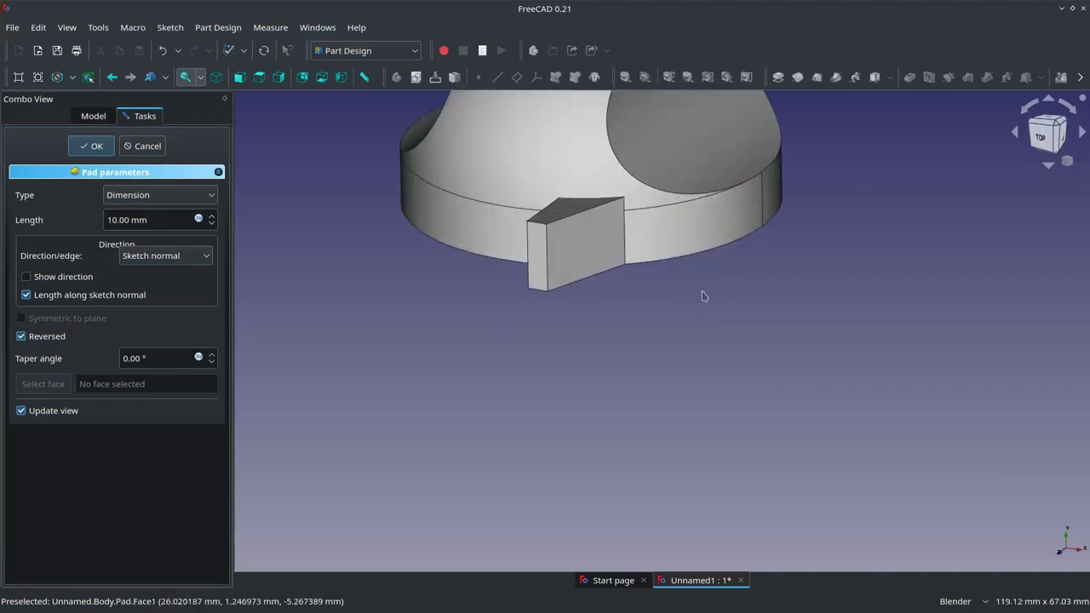
scroll(704, 296, down, 4)
mouse_move(625, 312)
middle_down()
mouse_move(542, 343)
mouse_move(801, 335)
middle_up()
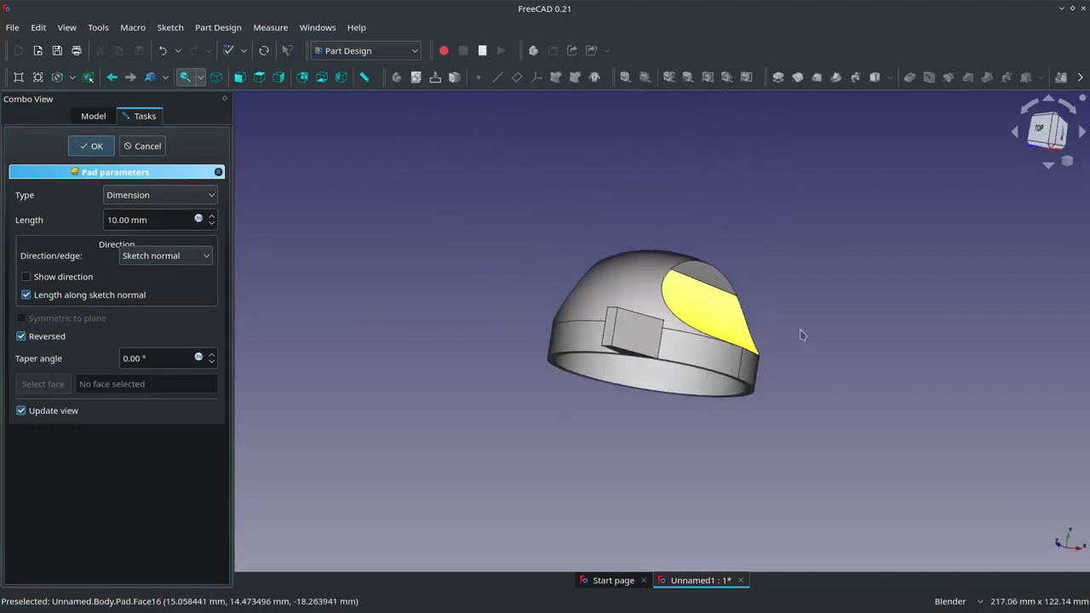
mouse_move(559, 470)
middle_down()
mouse_move(545, 440)
mouse_move(636, 345)
middle_up()
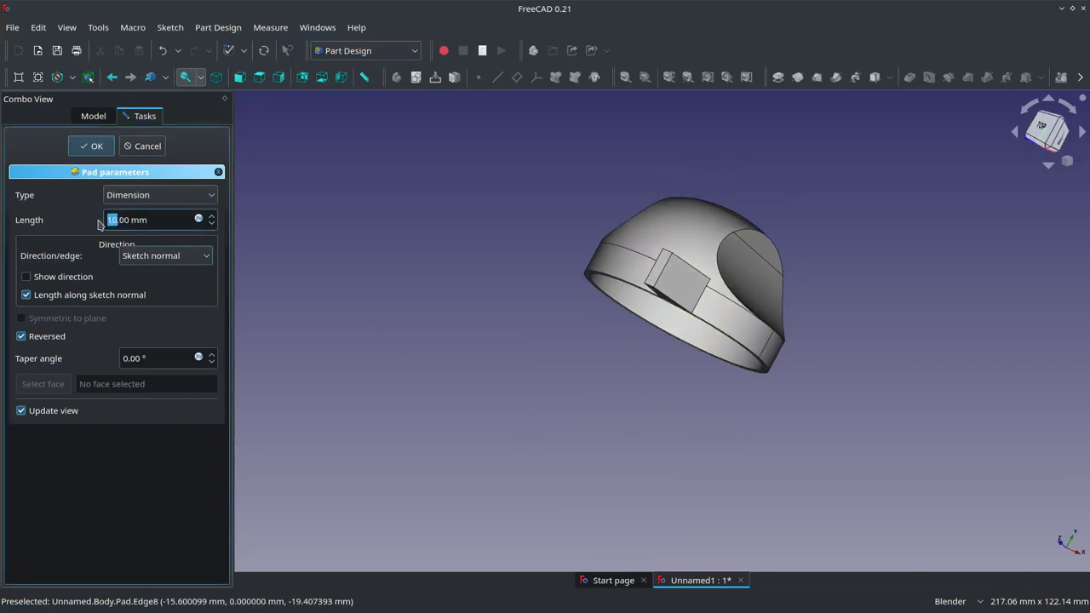
Set the tab Pad length to 8 mm and commit it
text(8)
click(92, 146)
middle_drag(545, 397, 405, 307)
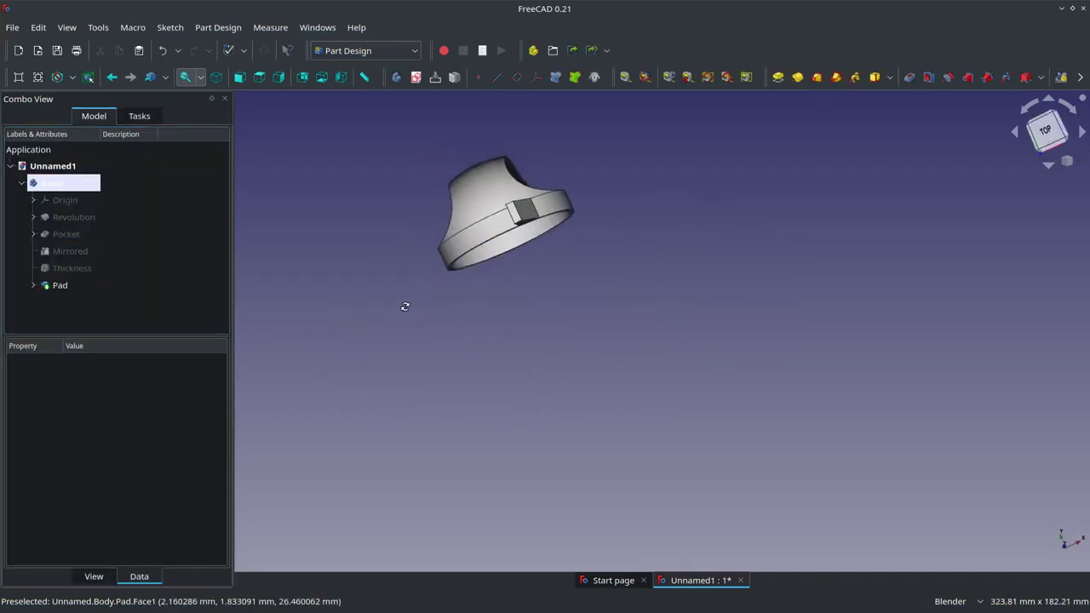
middle_drag(404, 307, 623, 496)
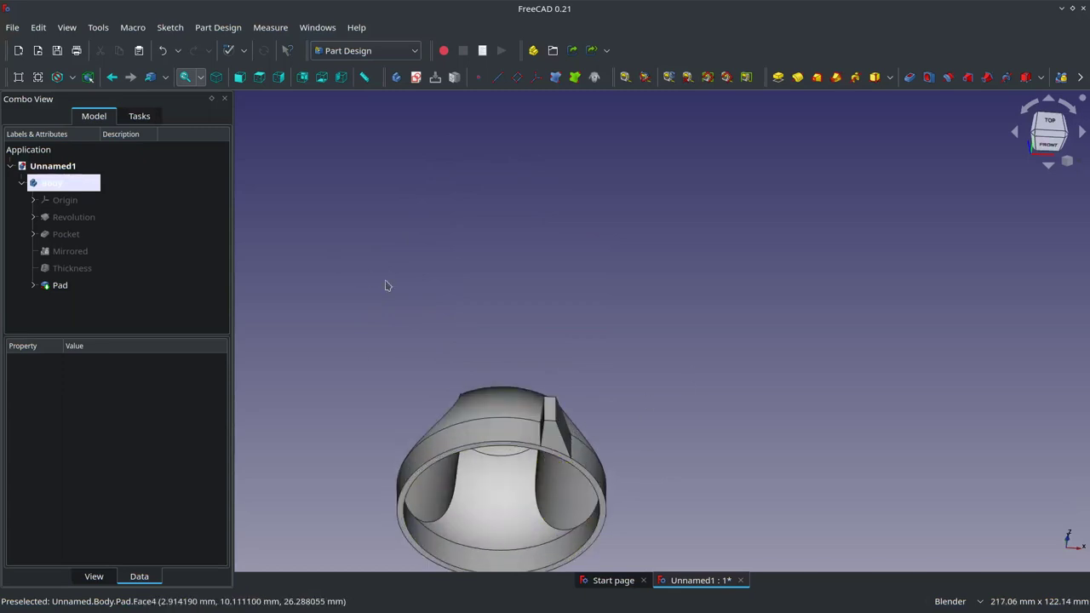
Mirror the Pad across the vertical sketch axis to add a second rim tab
click(86, 285)
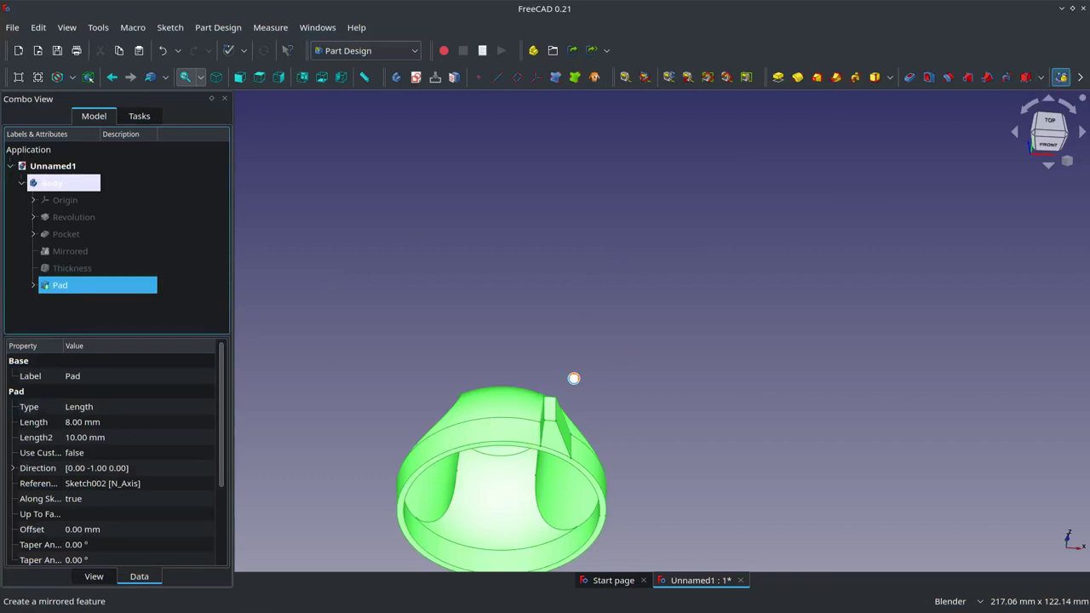
click(1060, 77)
mouse_move(640, 345)
middle_down()
mouse_move(553, 379)
mouse_move(643, 285)
mouse_move(486, 324)
middle_up()
scroll(511, 315, up, 2)
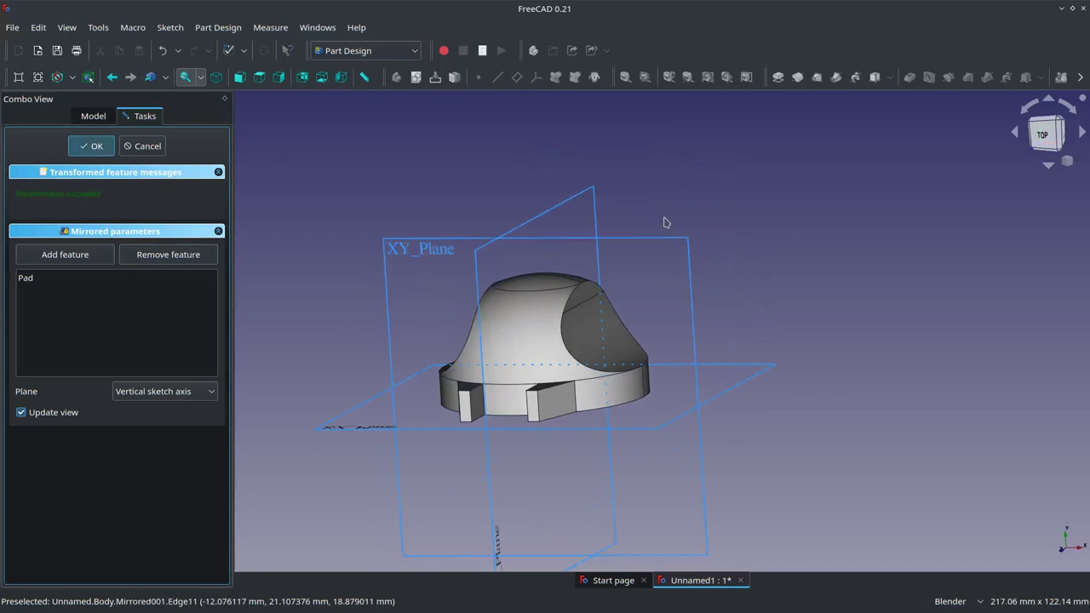
key(Return)
mouse_move(552, 412)
middle_down()
mouse_move(492, 433)
mouse_move(461, 474)
mouse_move(769, 341)
mouse_move(823, 297)
middle_up()
scroll(491, 434, down, 3)
scroll(769, 341, up, 3)
scroll(941, 166, down, 3)
scroll(956, 132, down, 1)
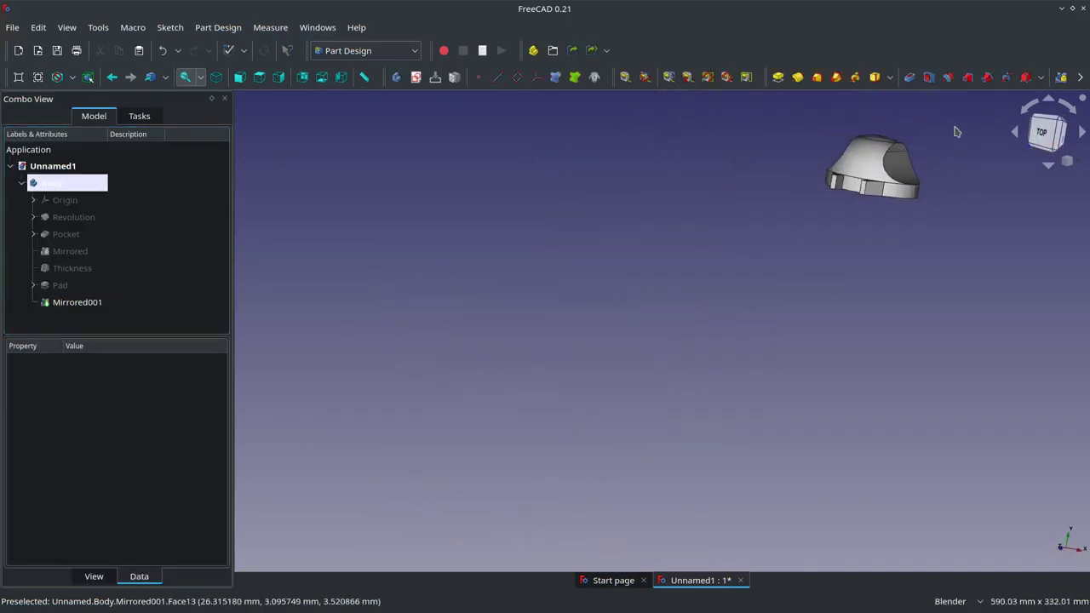
scroll(956, 132, up, 3)
scroll(956, 132, up, 2)
middle_drag(499, 469, 543, 473)
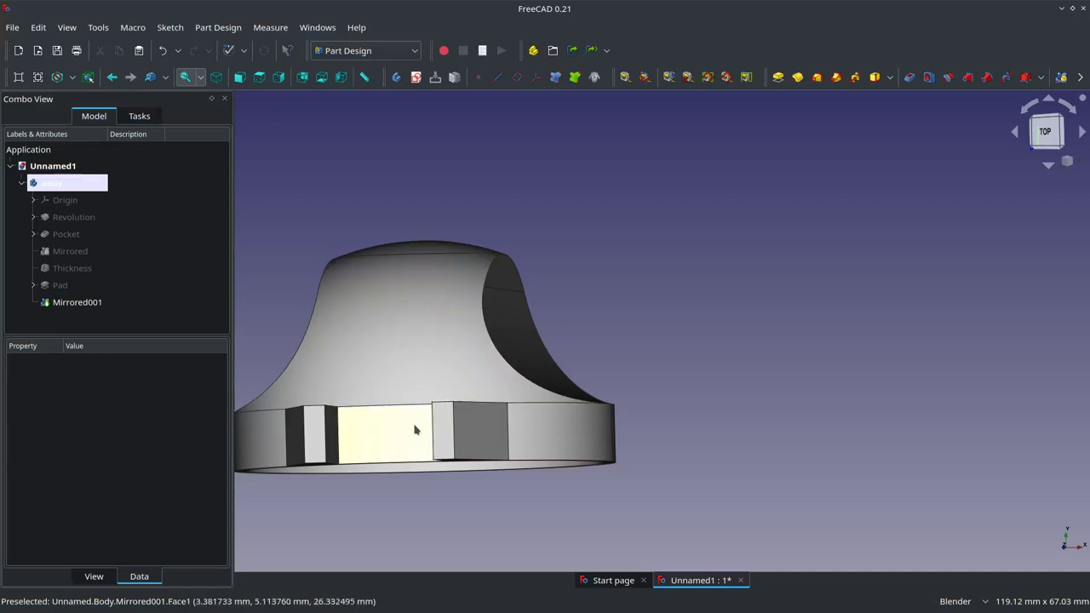
middle_drag(596, 477, 541, 503)
scroll(549, 430, down, 4)
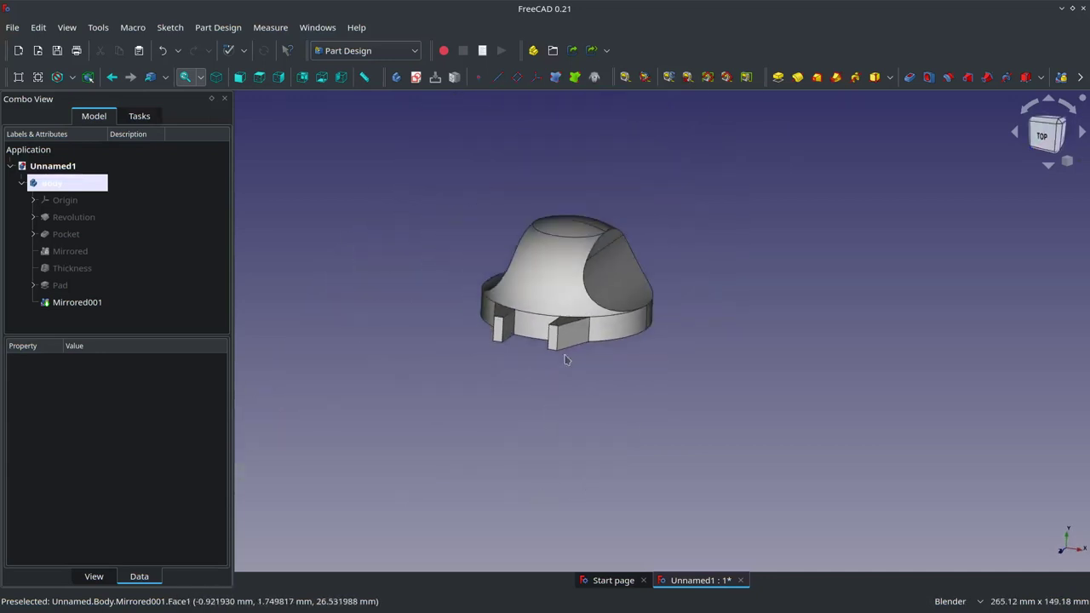
scroll(472, 307, up, 5)
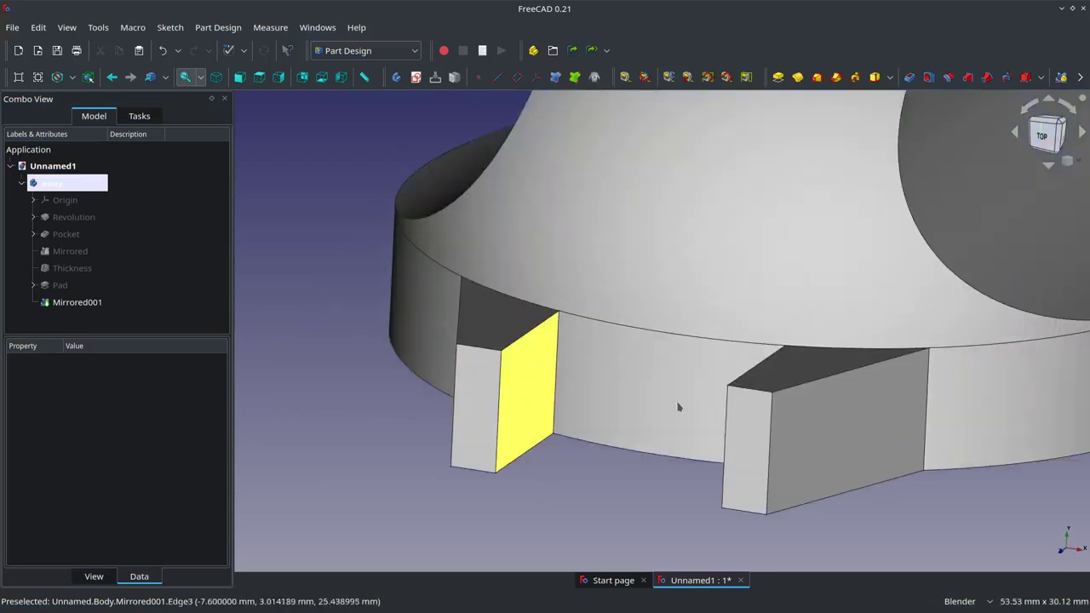
scroll(643, 434, down, 2)
scroll(644, 445, down, 4)
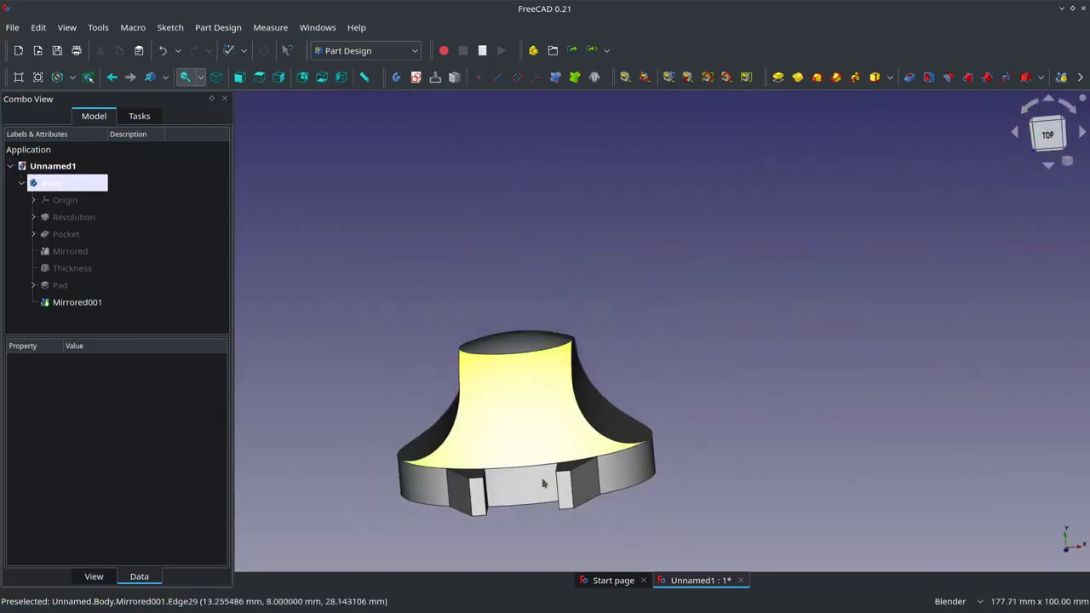
middle_drag(539, 486, 200, 100)
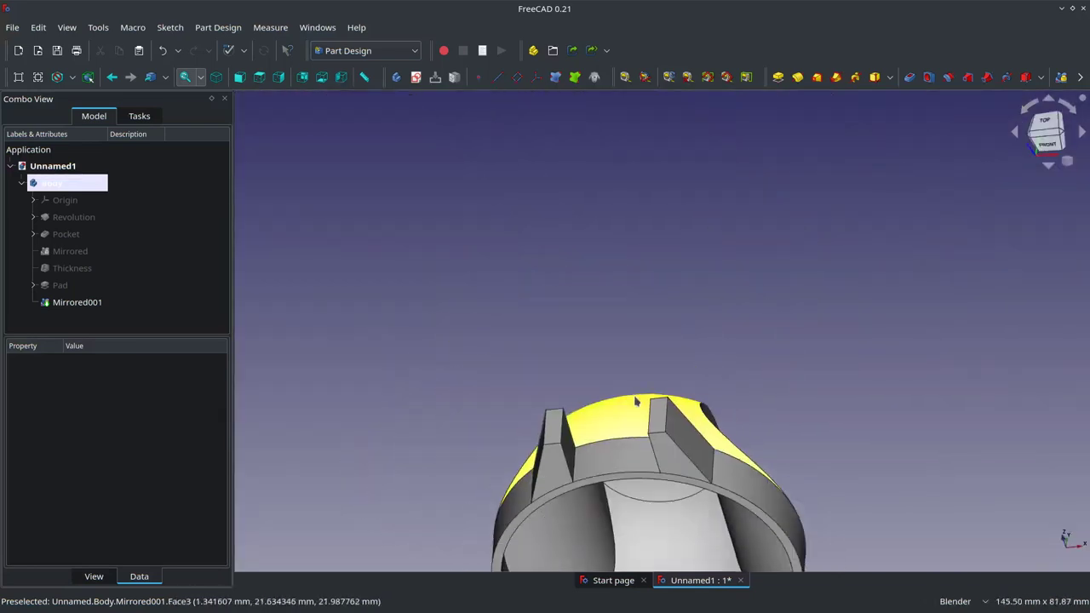
key(1)
scroll(609, 366, down, 1)
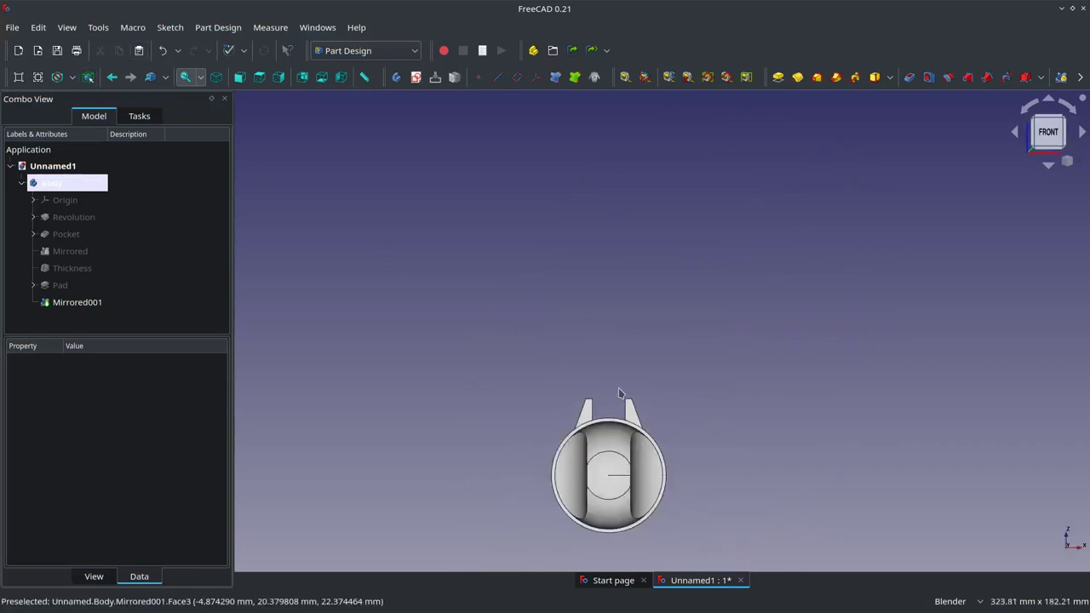
scroll(615, 494, up, 3)
scroll(729, 263, up, 2)
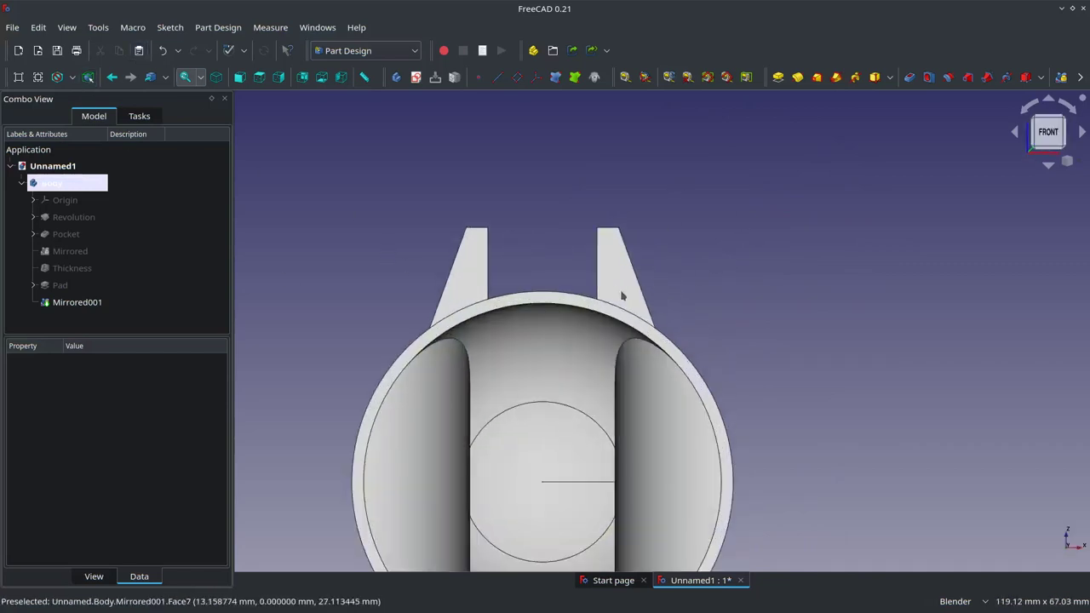
Project the top rim arc edge into the new sketch as external geometry
click(547, 301)
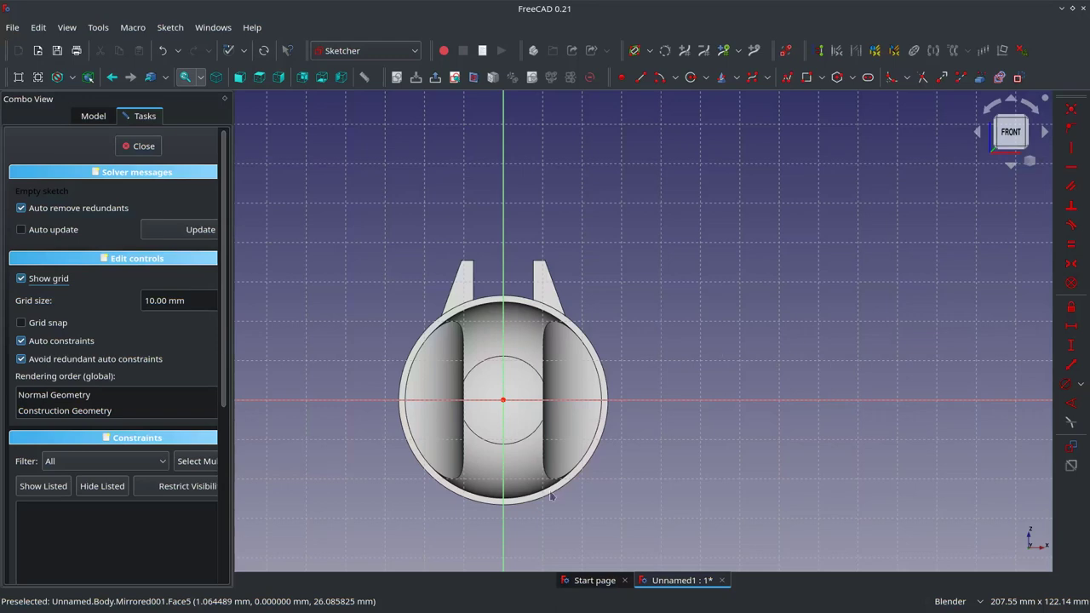
scroll(396, 559, up, 2)
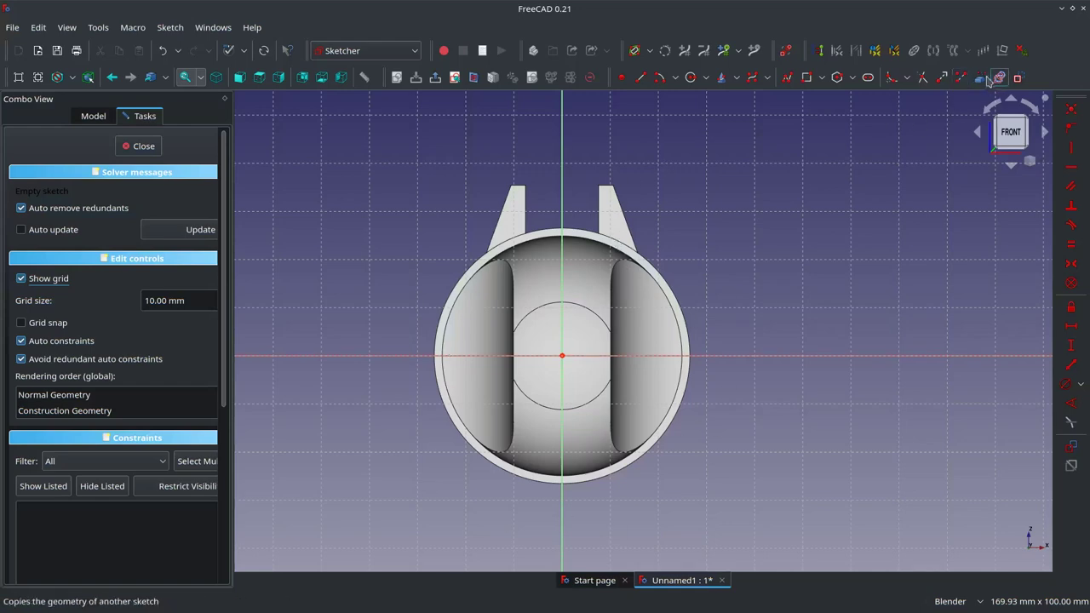
click(979, 78)
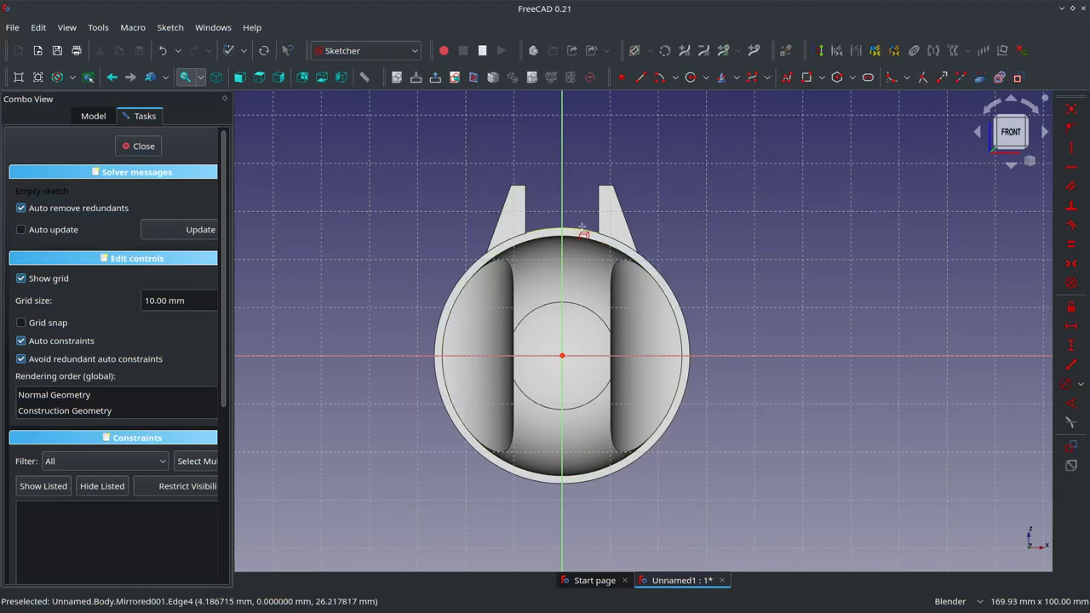
click(582, 231)
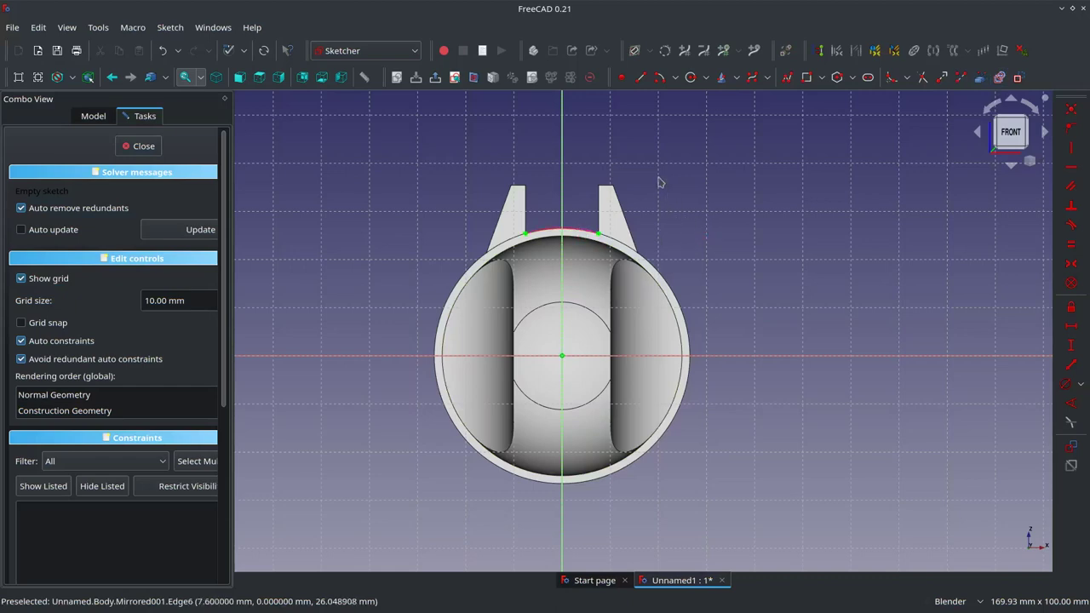
scroll(659, 181, up, 1)
scroll(596, 227, up, 1)
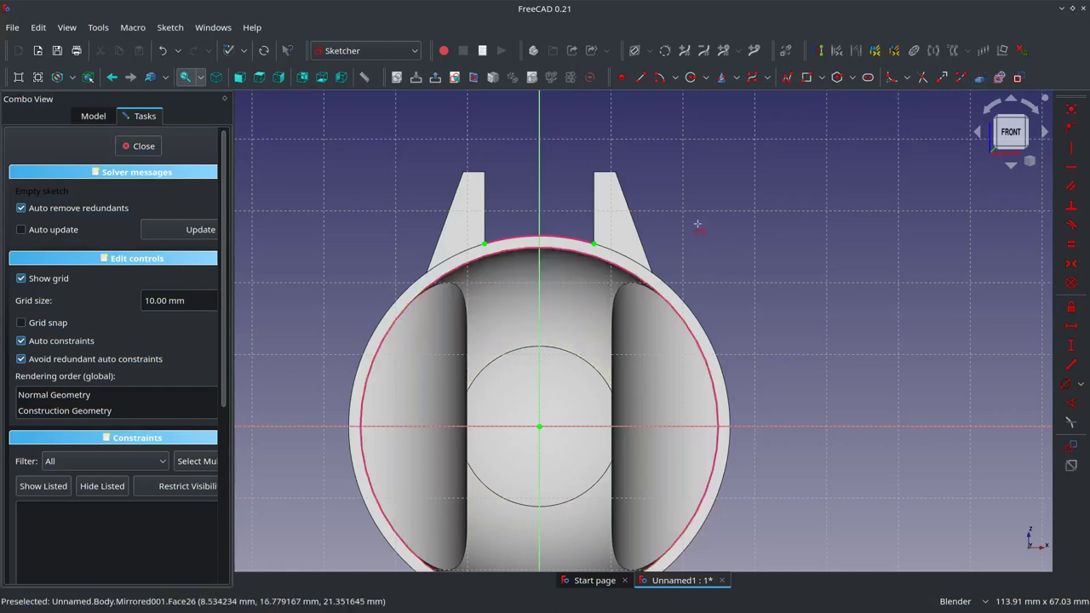
Draw two concentric arcs centred on the origin along the rim between the tabs
click(665, 83)
click(539, 425)
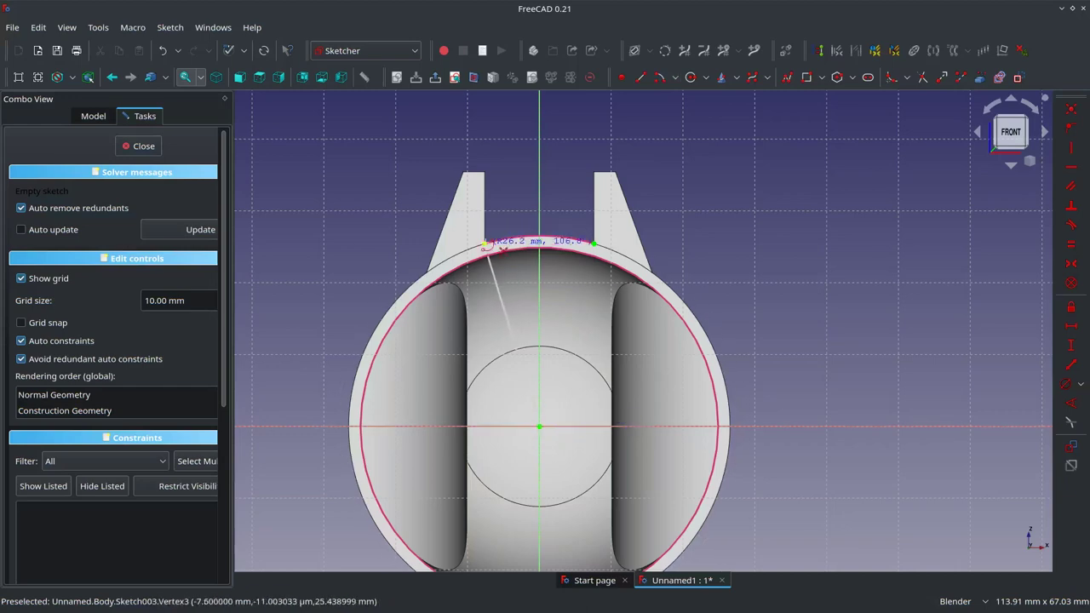
click(488, 242)
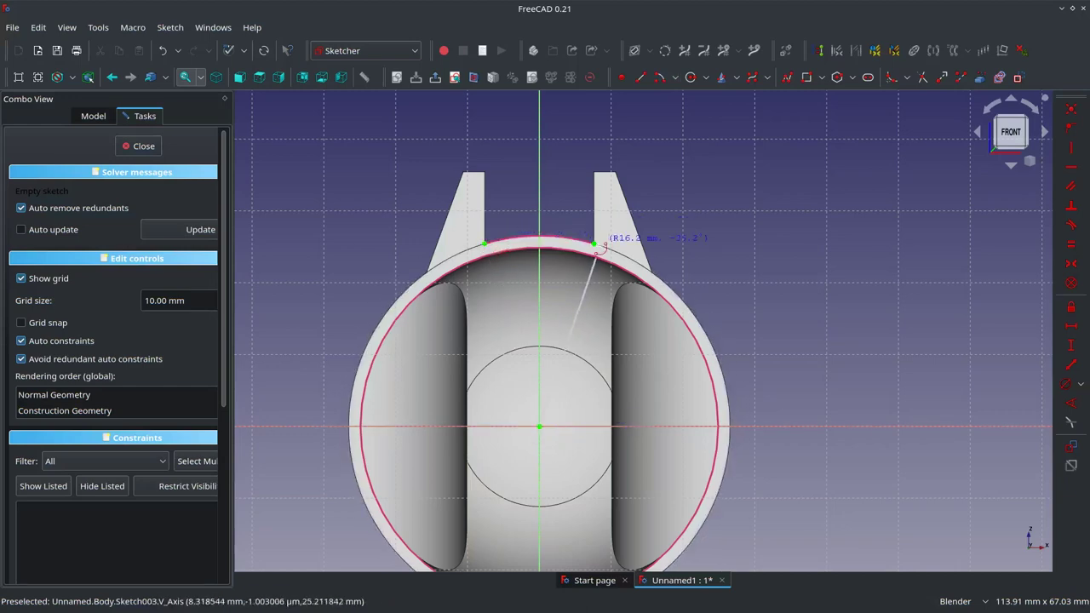
click(594, 244)
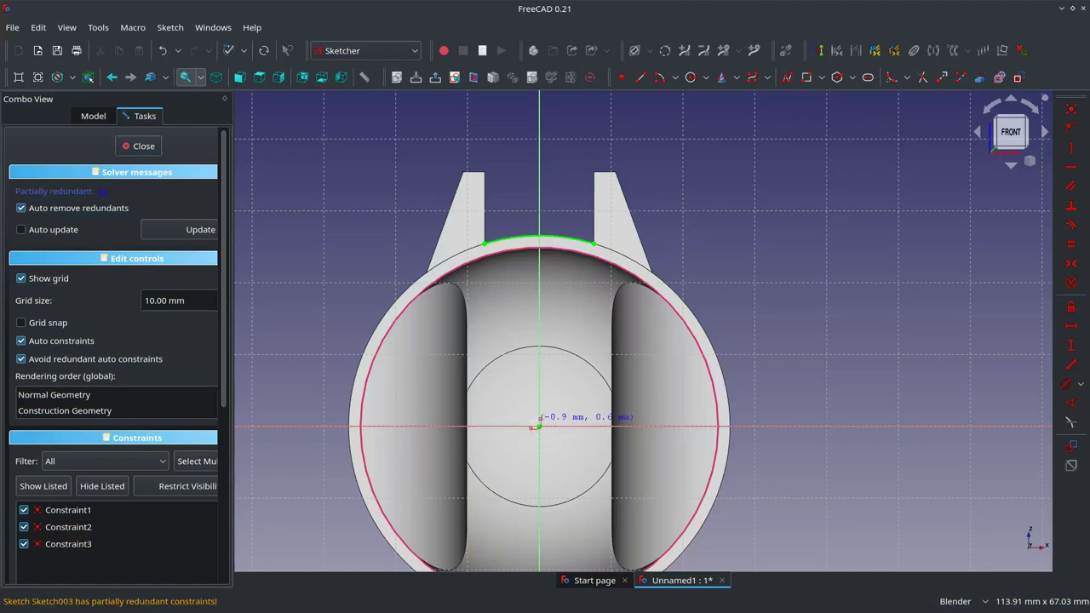
click(539, 426)
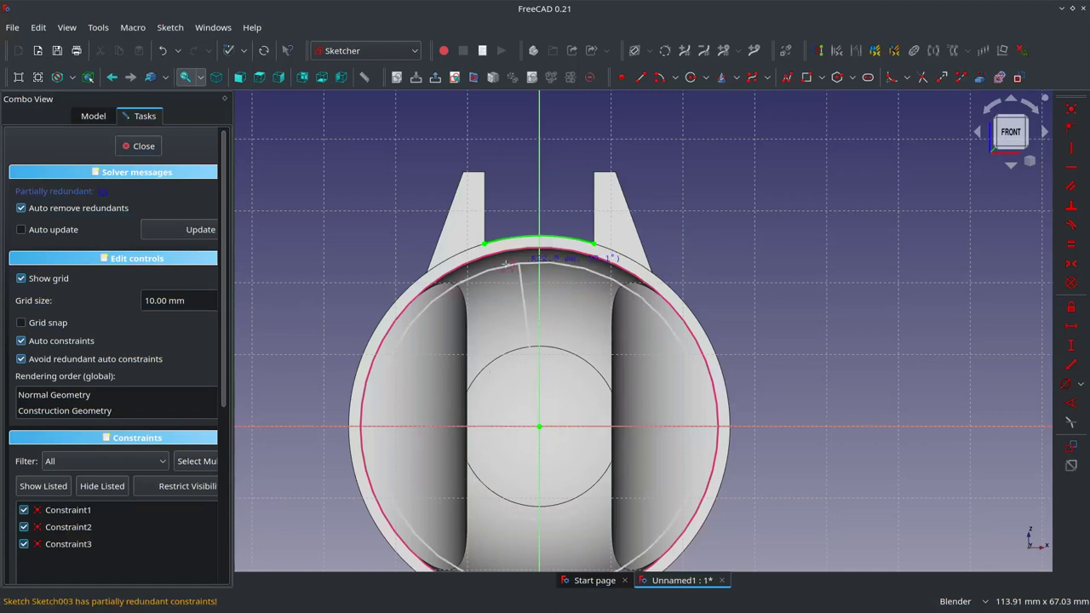
click(491, 254)
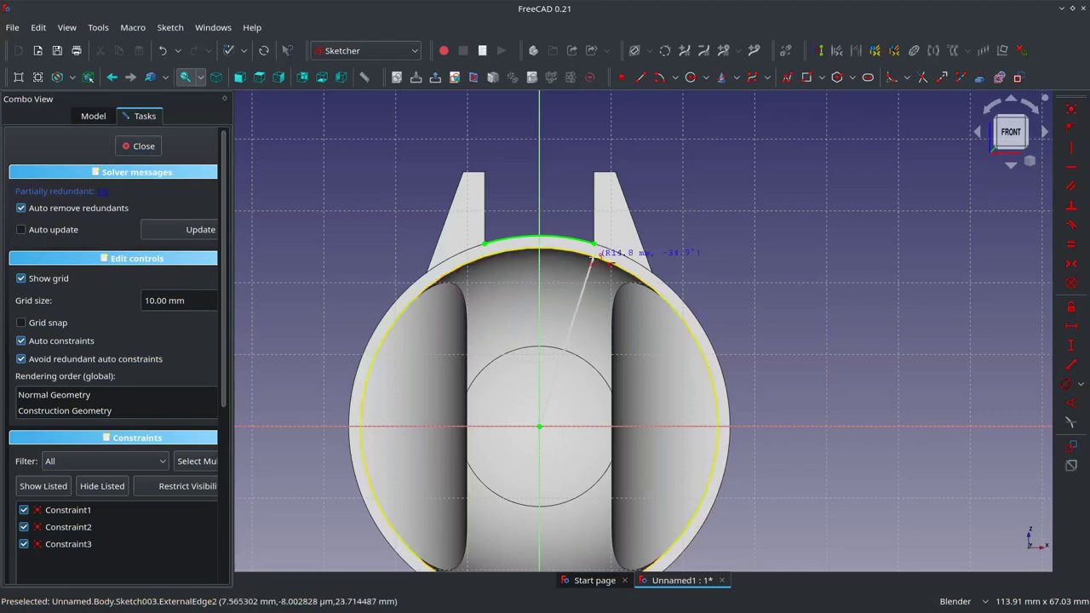
click(660, 241)
Align the arcs' end points vertically and join the left ends with a line
scroll(523, 216, up, 3)
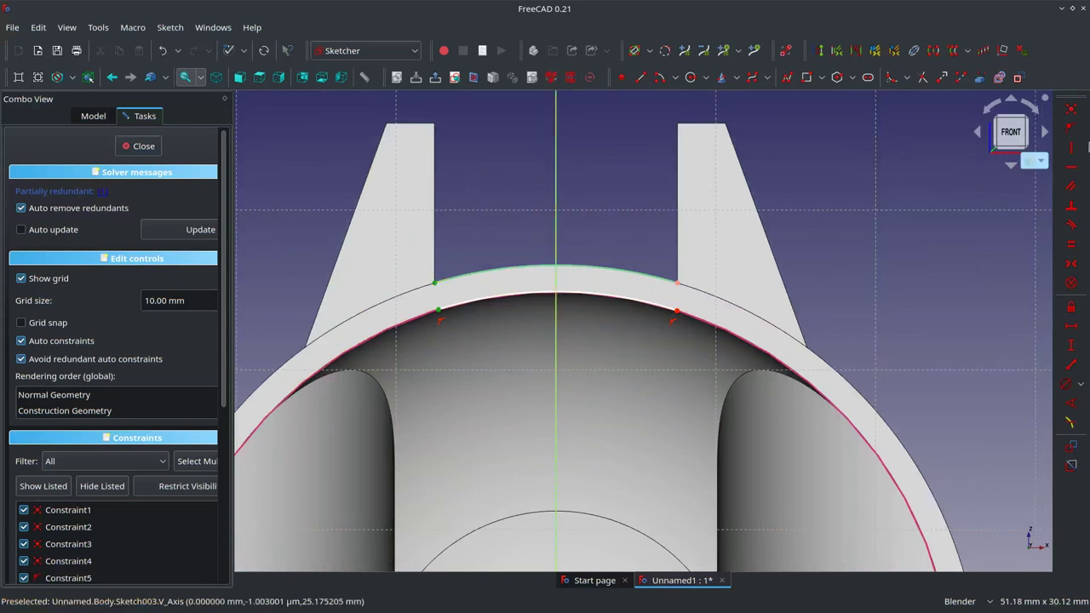
click(1071, 147)
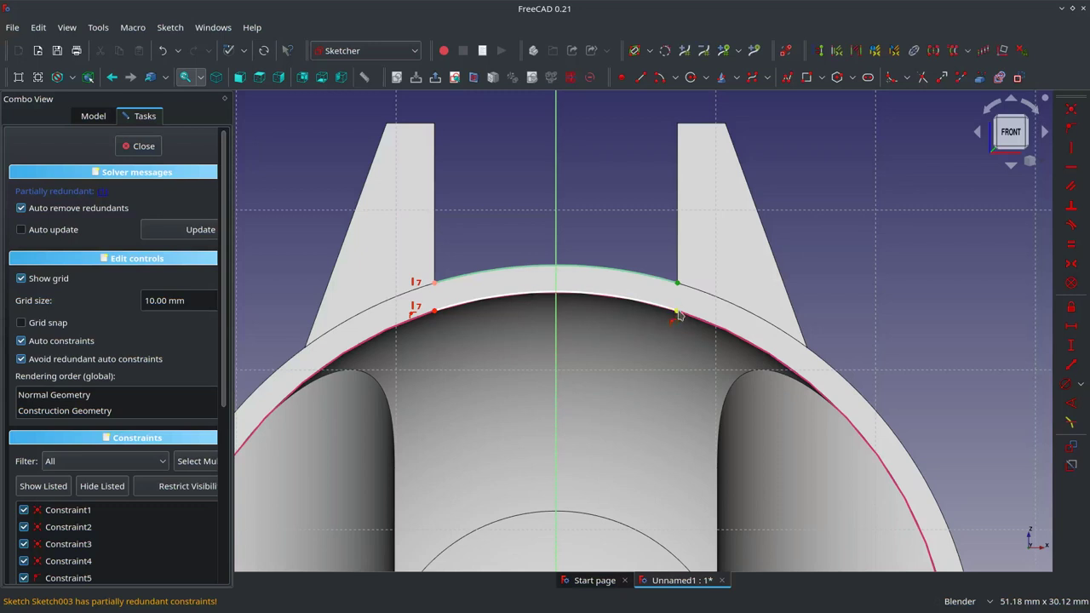
click(1071, 147)
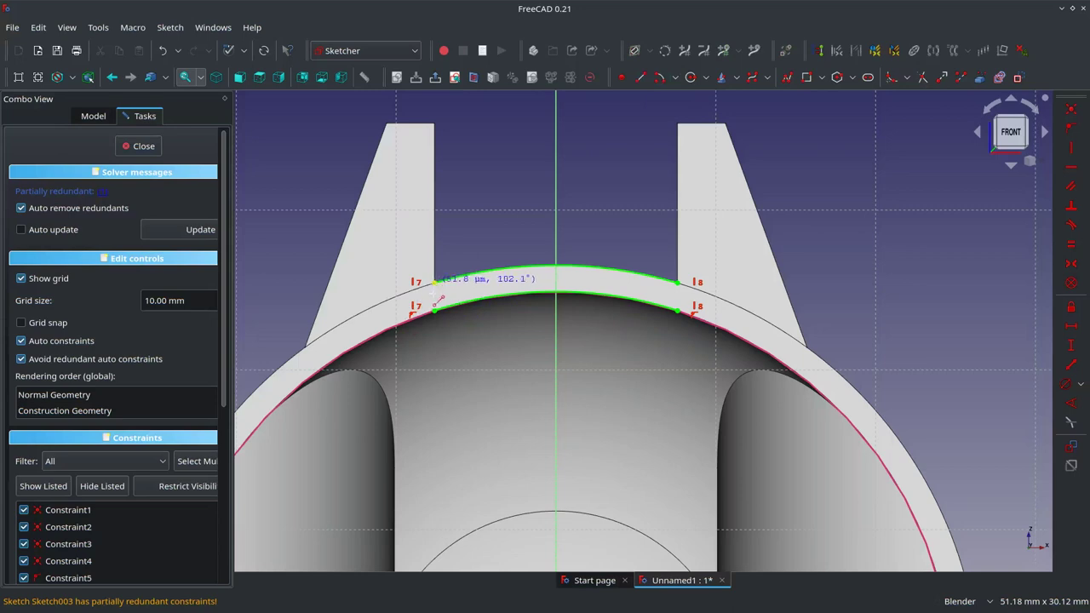
click(435, 283)
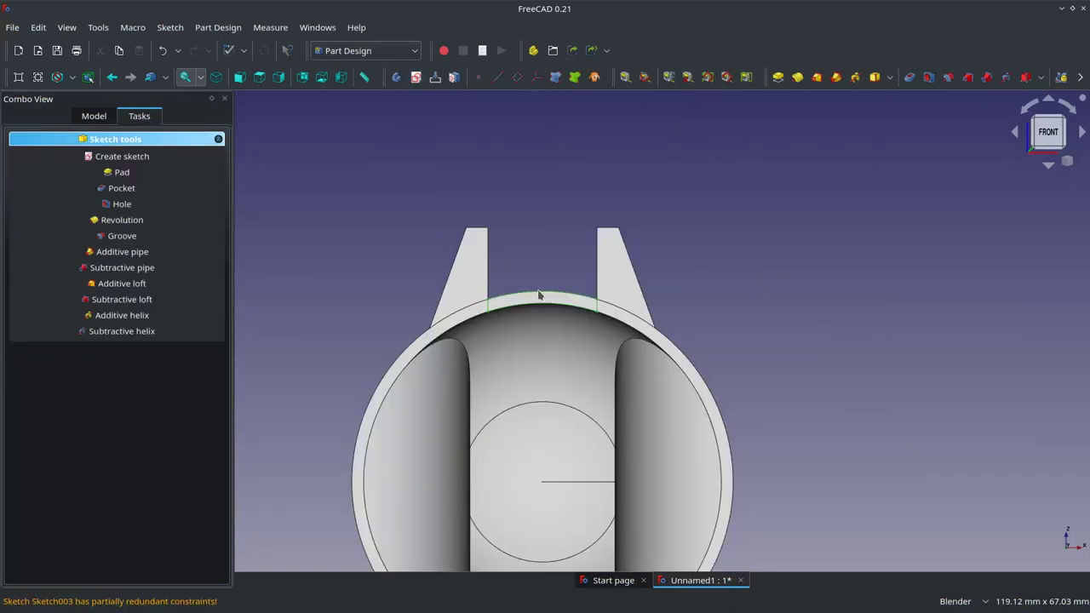
Pocket the rim band sketch 8 mm deep, removing the strip between the tabs
mouse_move(538, 295)
middle_down()
mouse_move(917, 194)
mouse_move(856, 200)
mouse_move(991, 156)
middle_up()
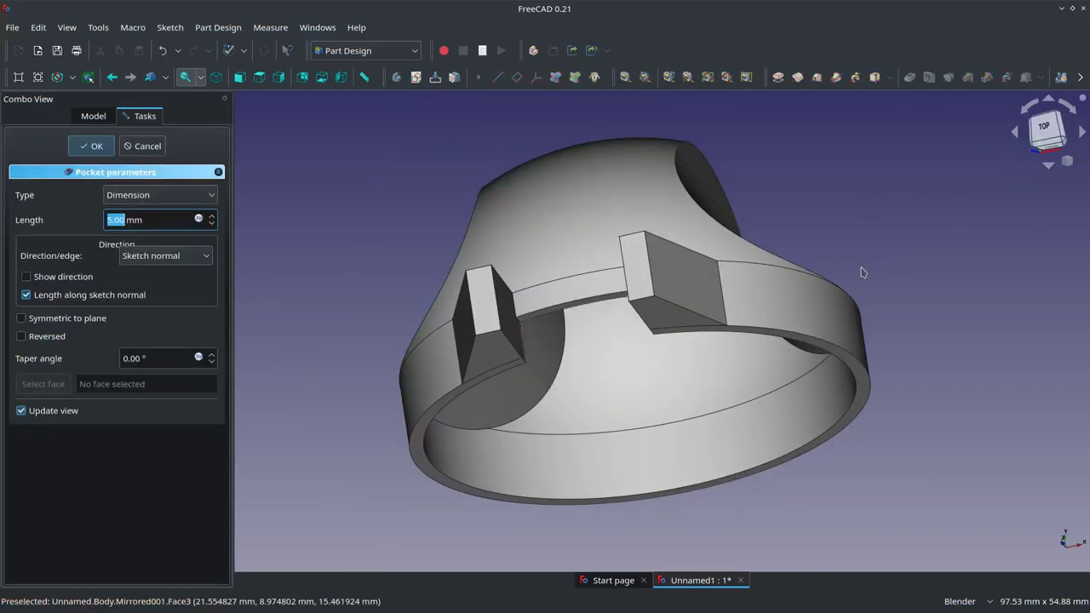
middle_drag(896, 256, 857, 228)
scroll(568, 352, down, 3)
scroll(568, 352, up, 2)
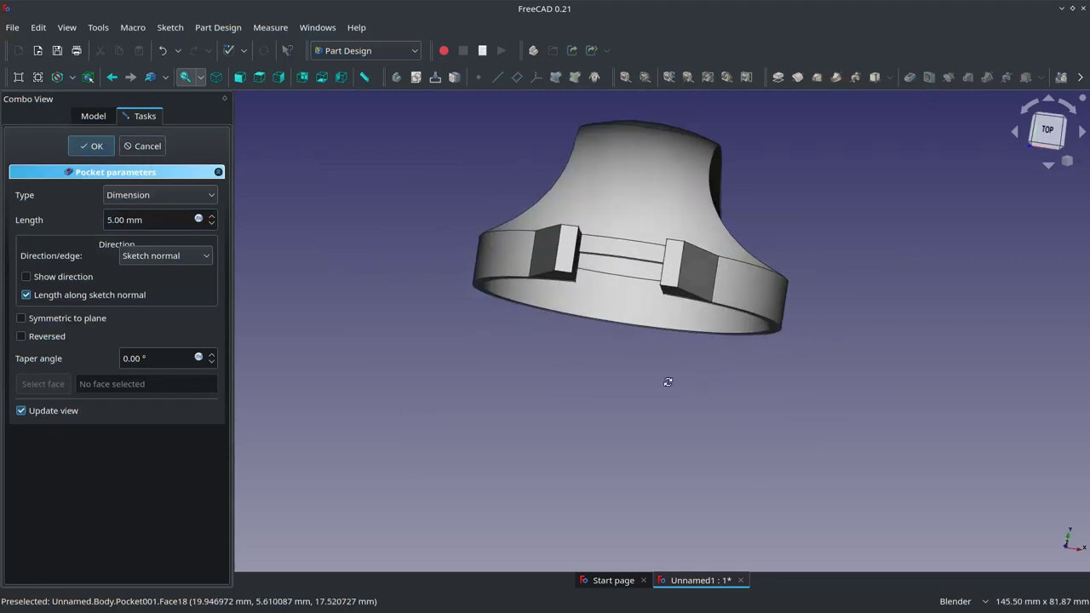
mouse_move(670, 377)
middle_down()
mouse_move(596, 418)
mouse_move(706, 428)
mouse_move(696, 315)
mouse_move(684, 329)
mouse_move(755, 302)
mouse_move(596, 358)
middle_up()
scroll(555, 369, down, 1)
text(8)
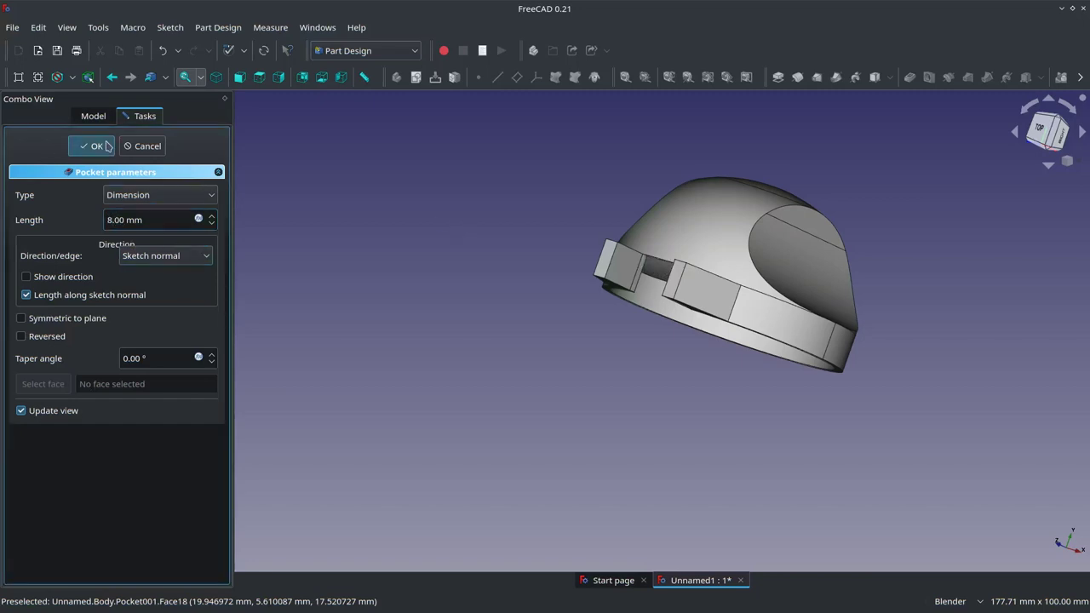
key(Return)
mouse_move(499, 348)
middle_down()
mouse_move(781, 278)
mouse_move(772, 355)
mouse_move(550, 338)
mouse_move(591, 333)
mouse_move(468, 358)
mouse_move(550, 324)
mouse_move(980, 318)
middle_up()
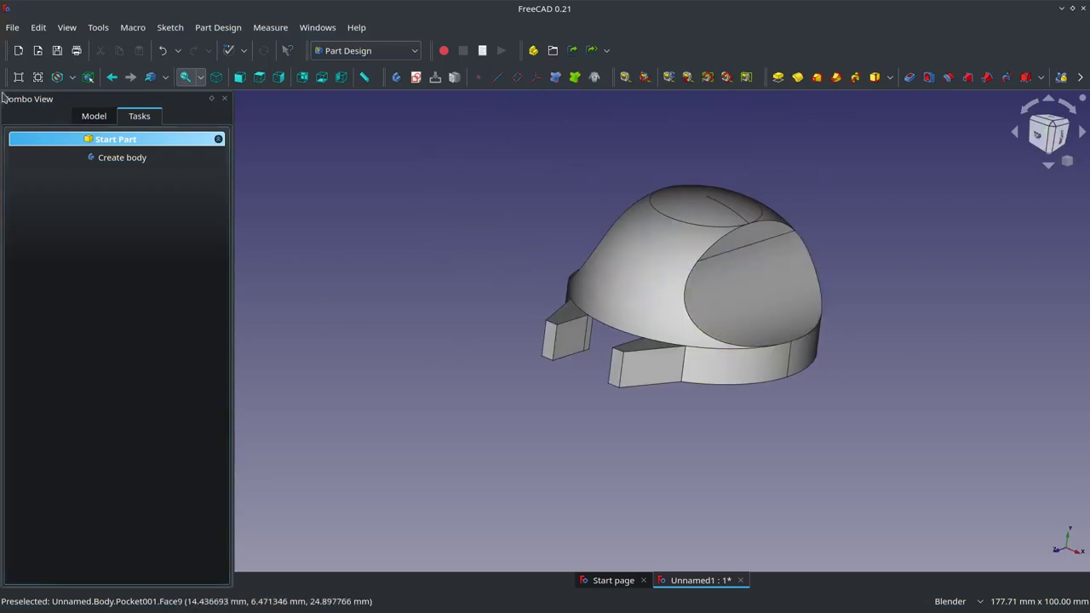
middle_drag(327, 321, 881, 324)
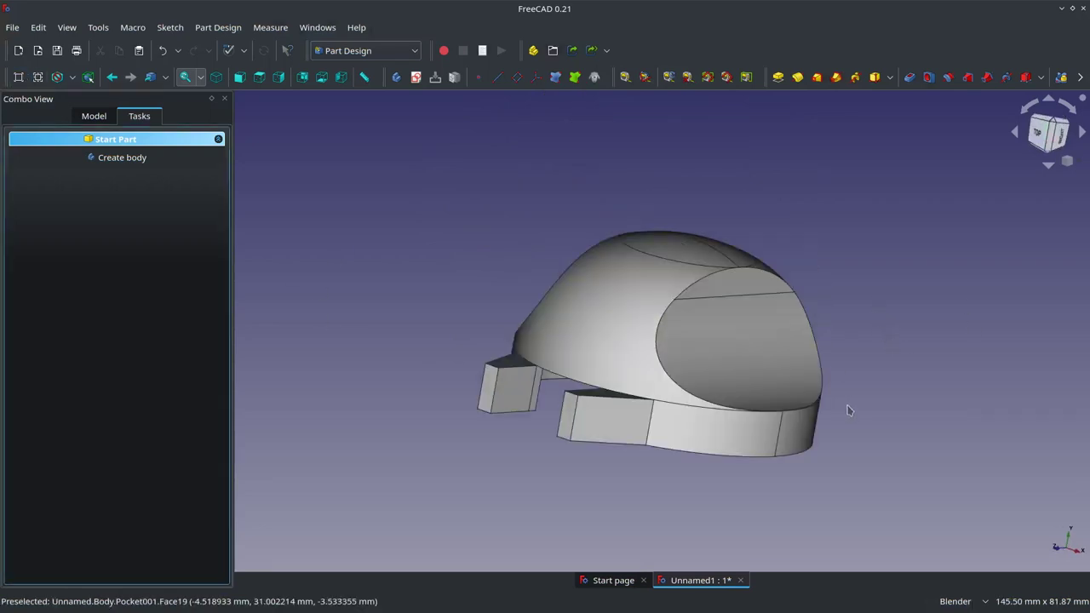
scroll(835, 443, up, 2)
scroll(692, 488, down, 3)
scroll(692, 487, up, 1)
mouse_move(673, 476)
middle_down()
mouse_move(612, 453)
mouse_move(827, 442)
middle_up()
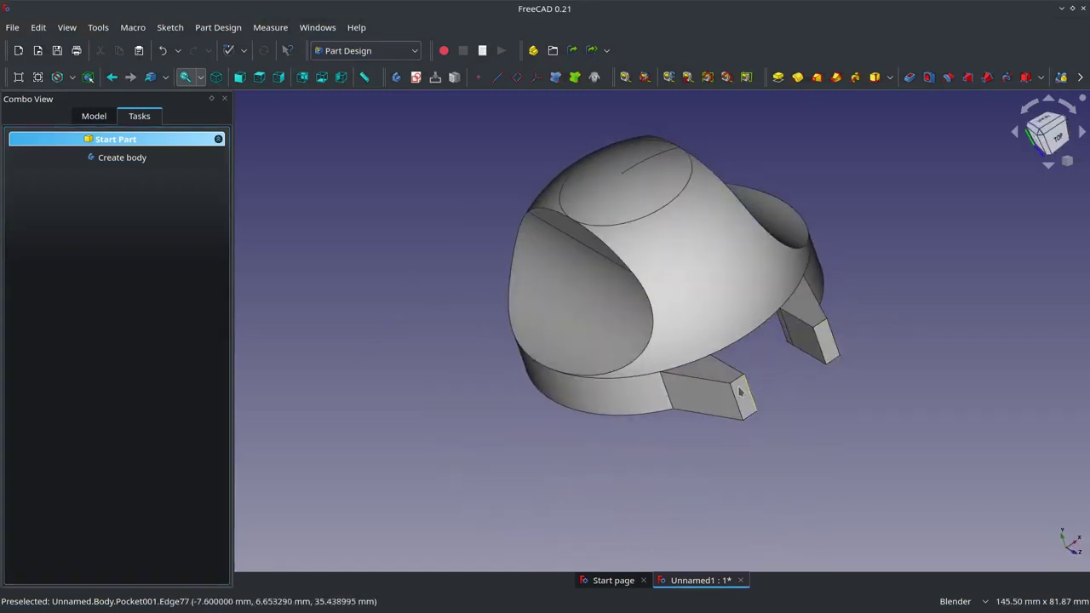
mouse_move(871, 384)
middle_down()
mouse_move(687, 423)
mouse_move(669, 417)
middle_up()
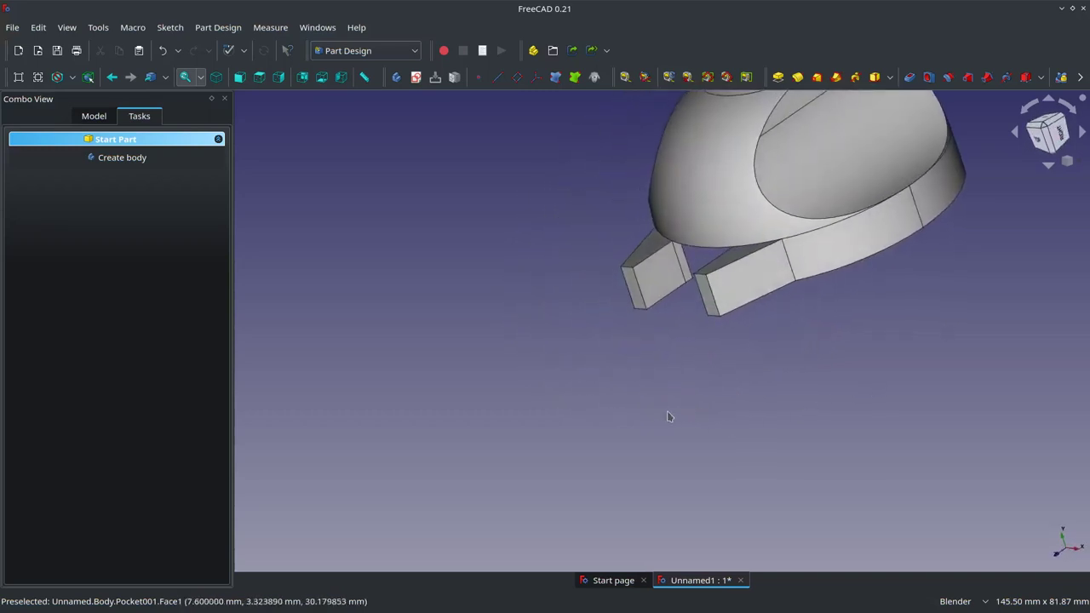
scroll(669, 416, down, 3)
mouse_move(588, 436)
middle_down()
mouse_move(633, 389)
mouse_move(854, 399)
mouse_move(506, 182)
middle_up()
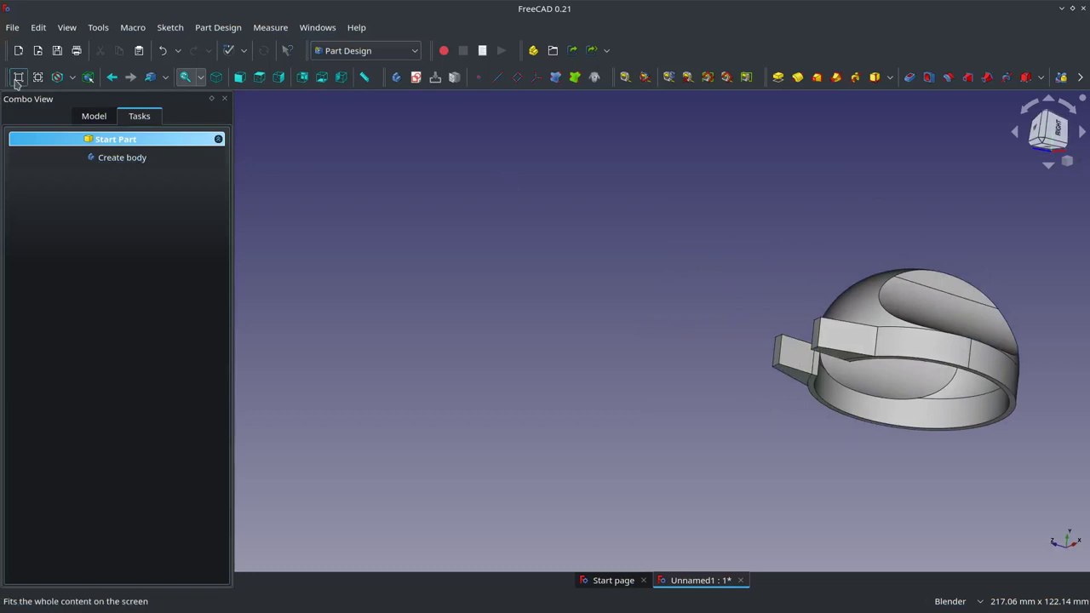
key(3)
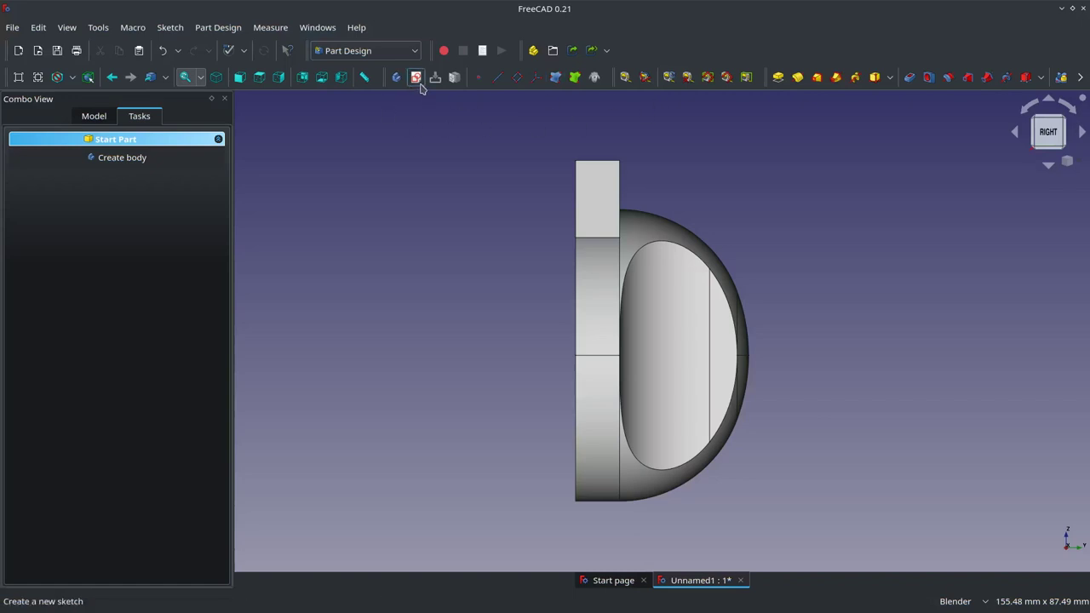
middle_drag(688, 187, 584, 154)
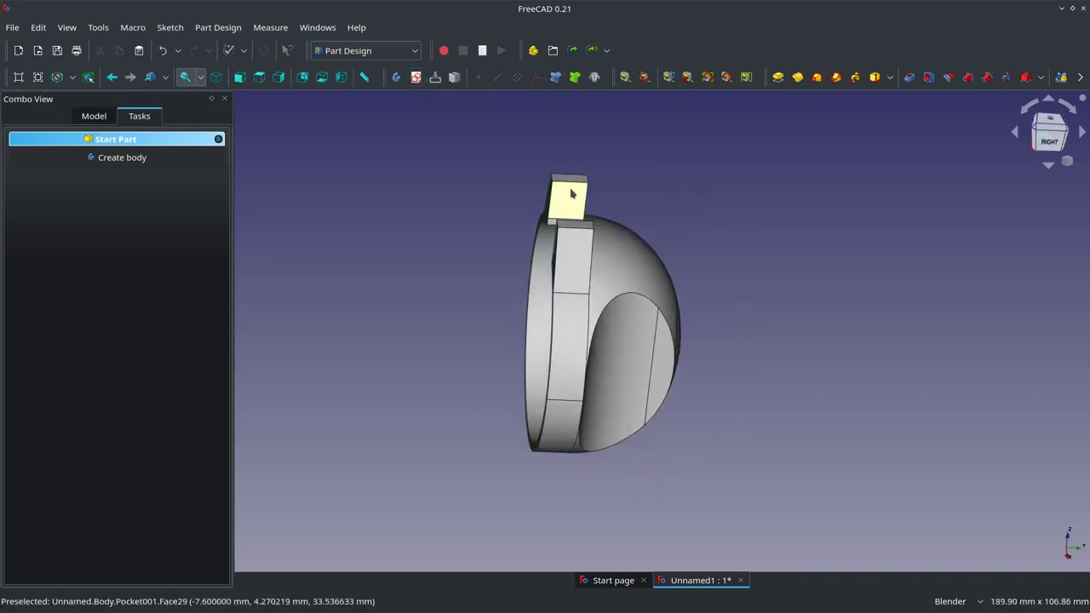
Sketch on the rim tab's side face in section view, projecting its top edge
click(568, 198)
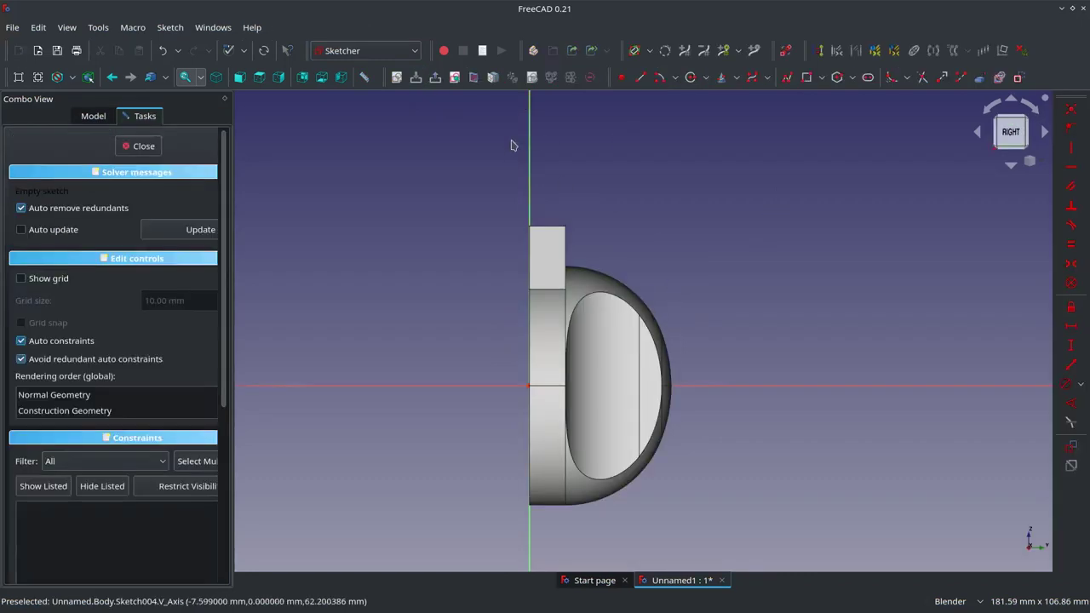
click(474, 78)
scroll(467, 236, up, 3)
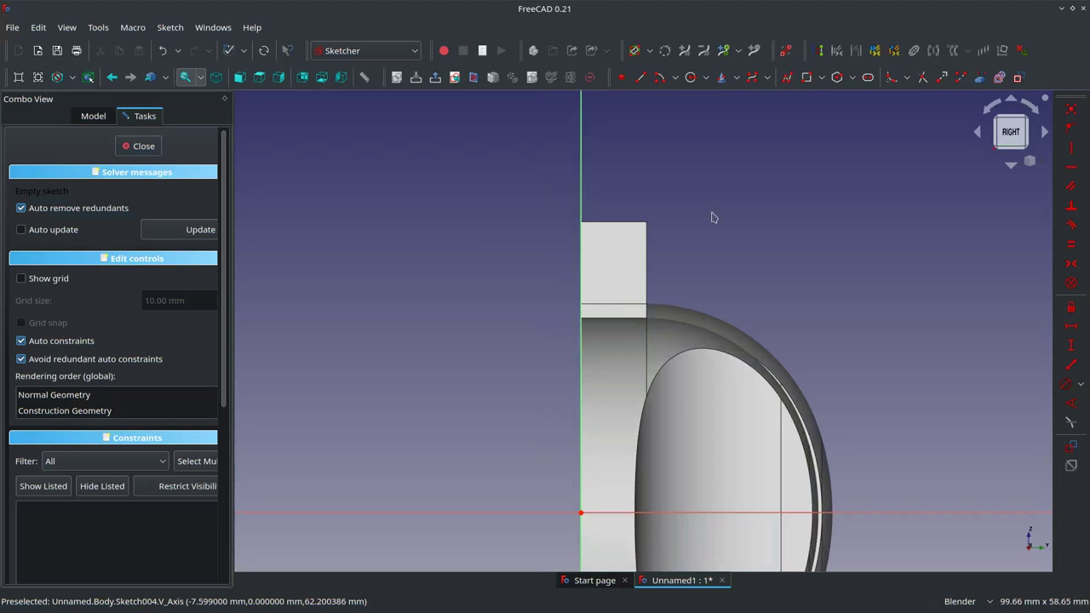
click(615, 228)
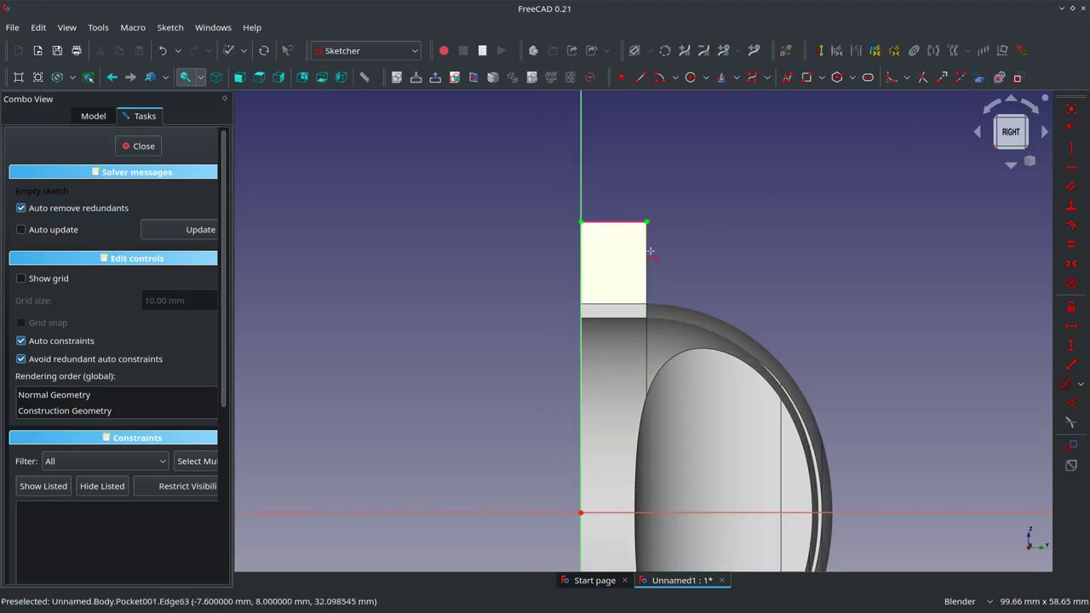
scroll(695, 160, up, 2)
Draw a circle on the tab and a reference line from its centre to the top edge
click(690, 78)
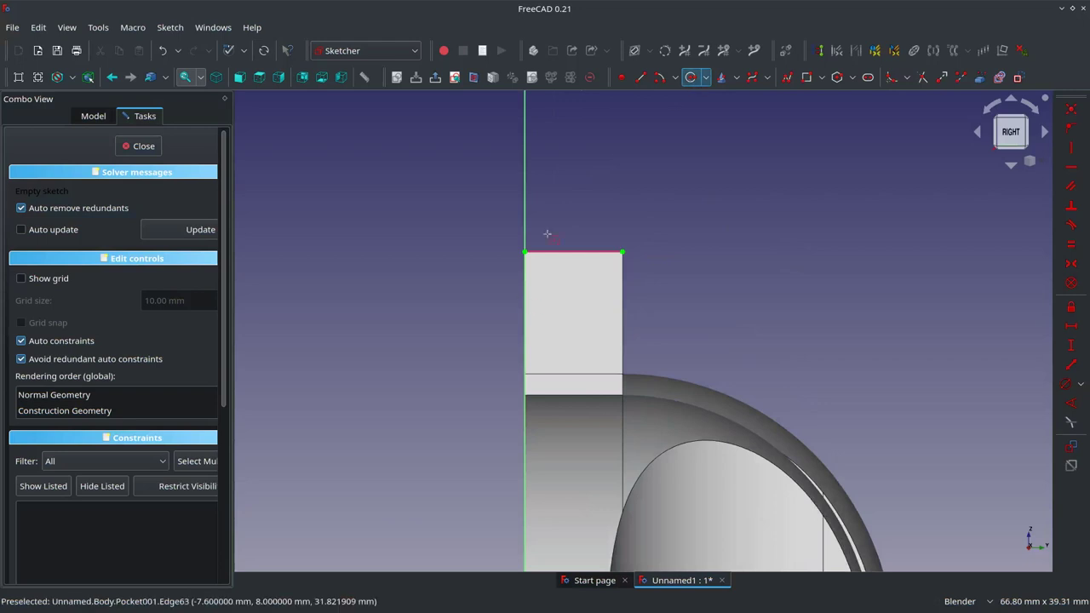
click(570, 297)
click(551, 276)
scroll(551, 268, up, 4)
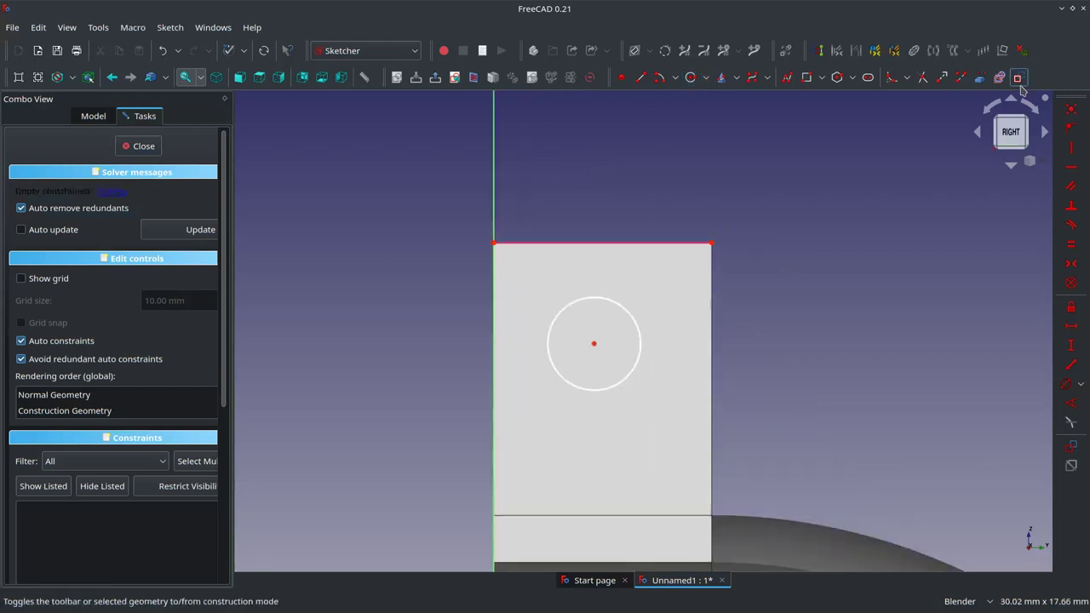
click(641, 78)
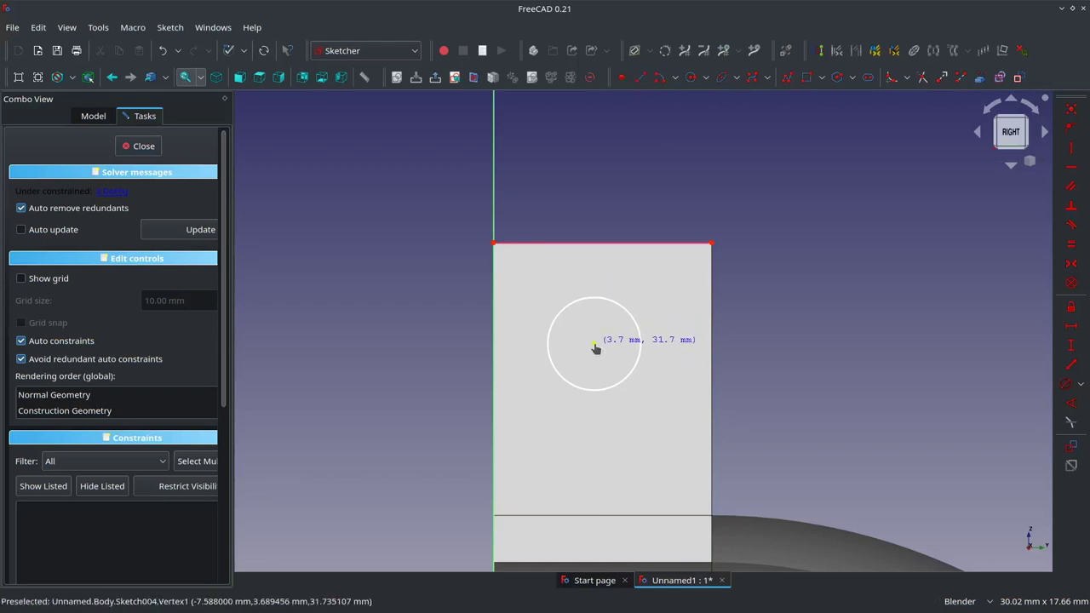
click(594, 344)
click(601, 248)
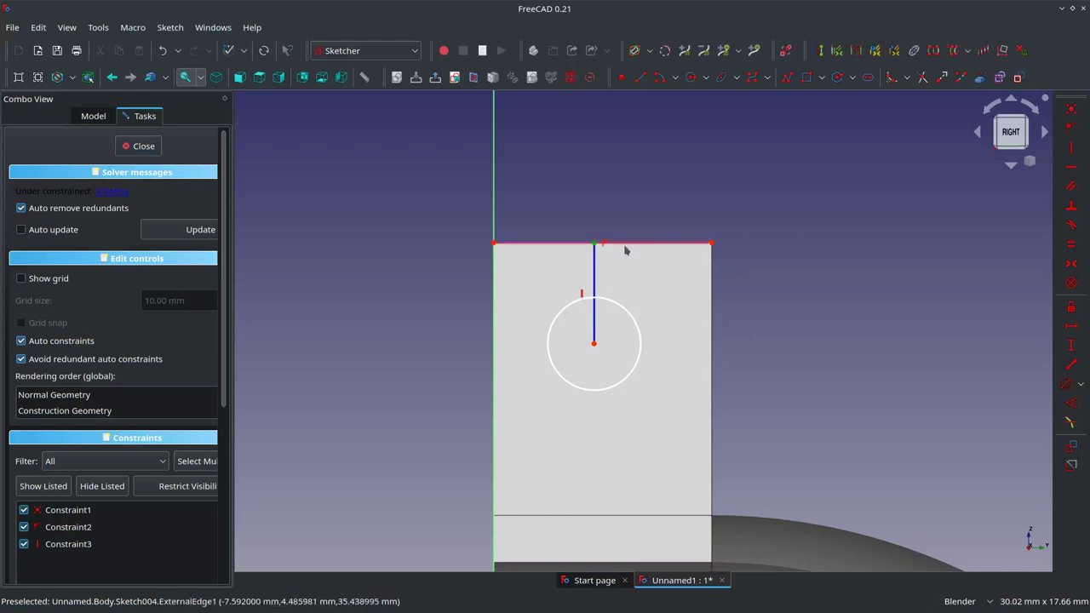
right_click(626, 248)
drag(594, 264, 602, 261)
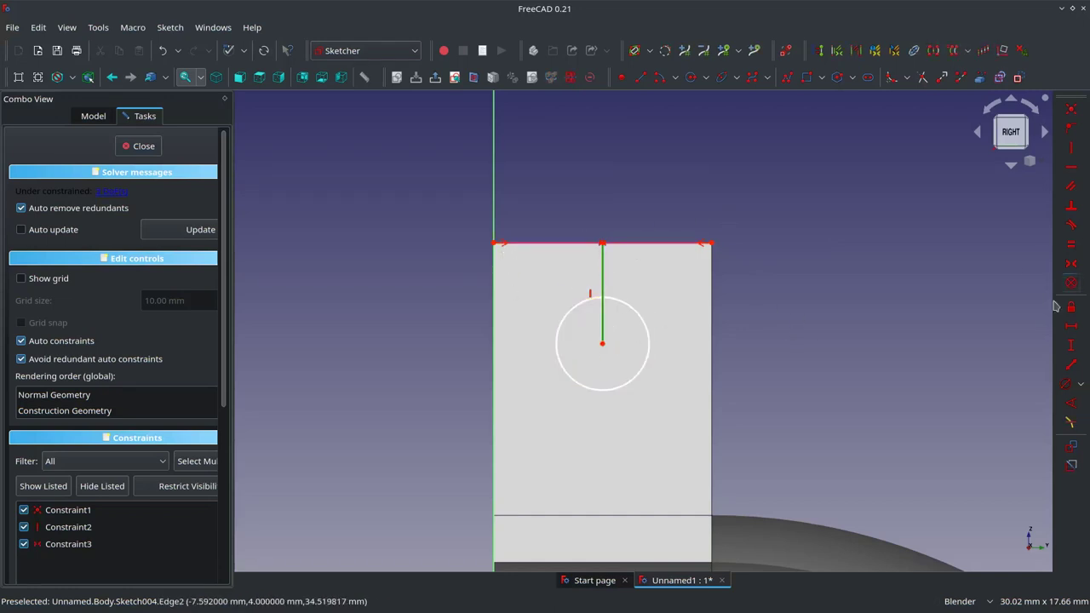
Constrain the circle centre 2.8 mm below the top edge and its diameter to 2.9 mm
click(1070, 345)
text(2.8)
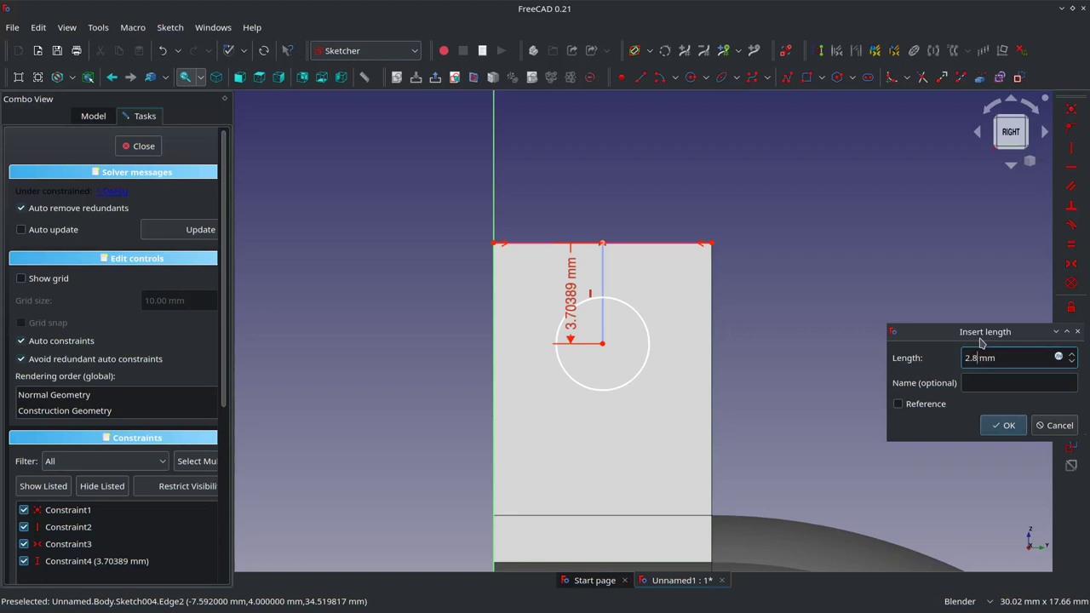
click(1011, 425)
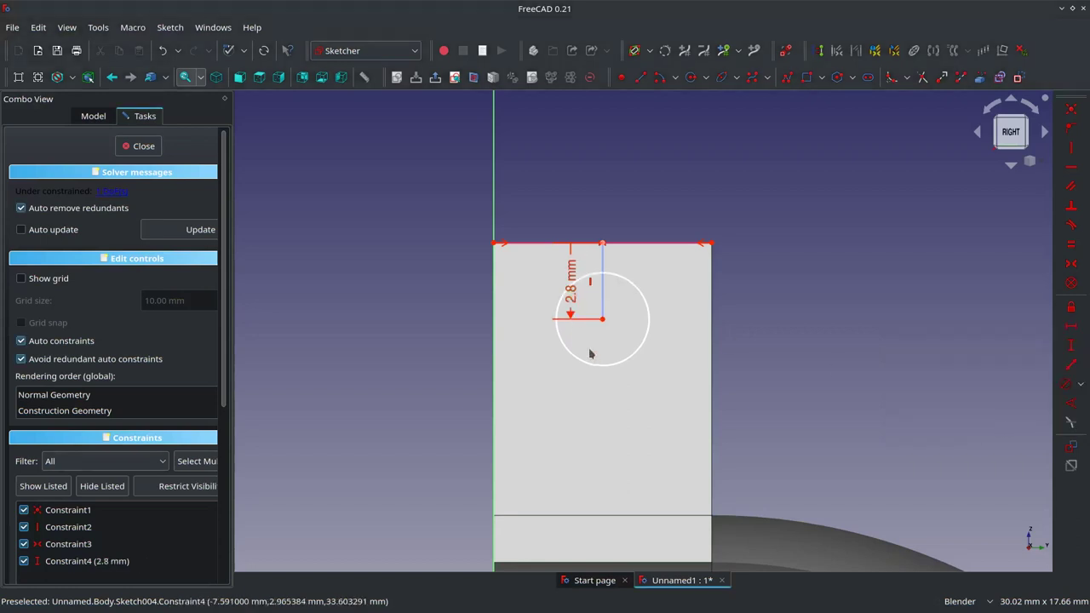
mouse_move(572, 279)
mouse_down()
mouse_move(802, 282)
mouse_move(828, 160)
mouse_up()
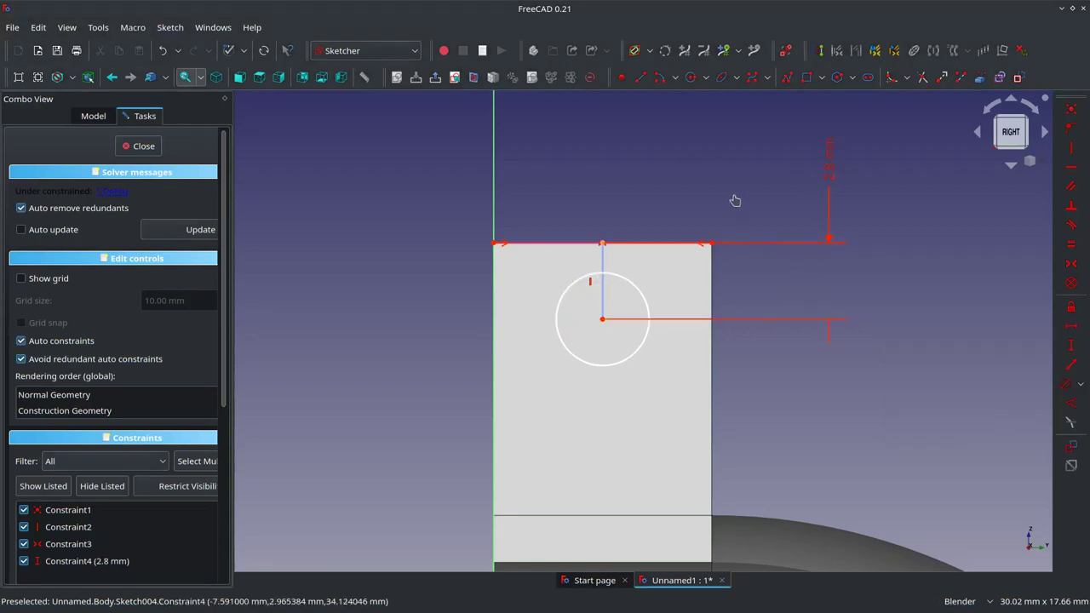
click(643, 298)
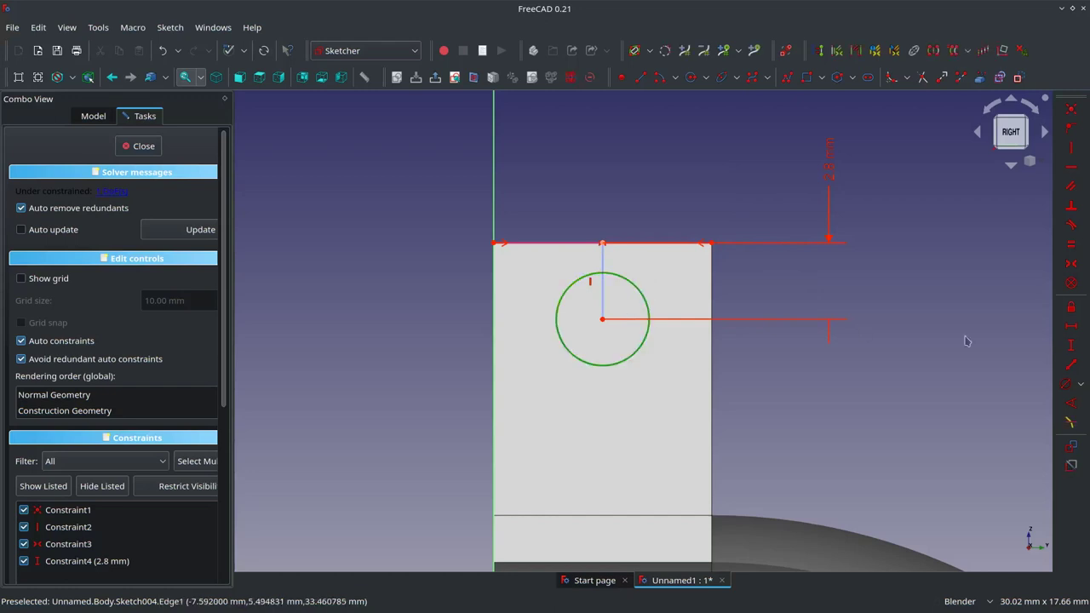
click(1068, 383)
text(2.9)
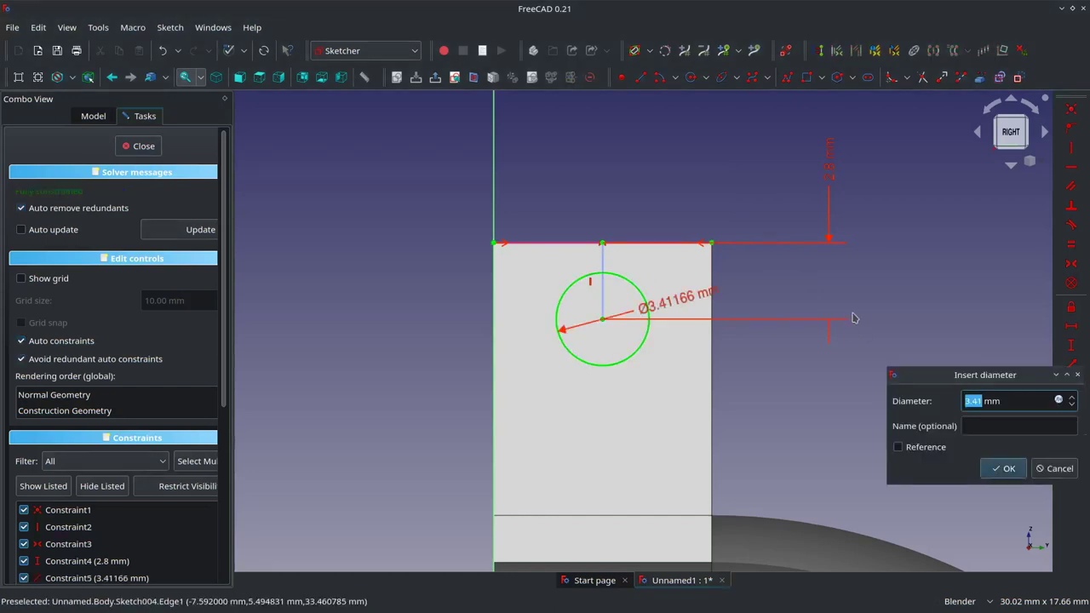
click(1001, 469)
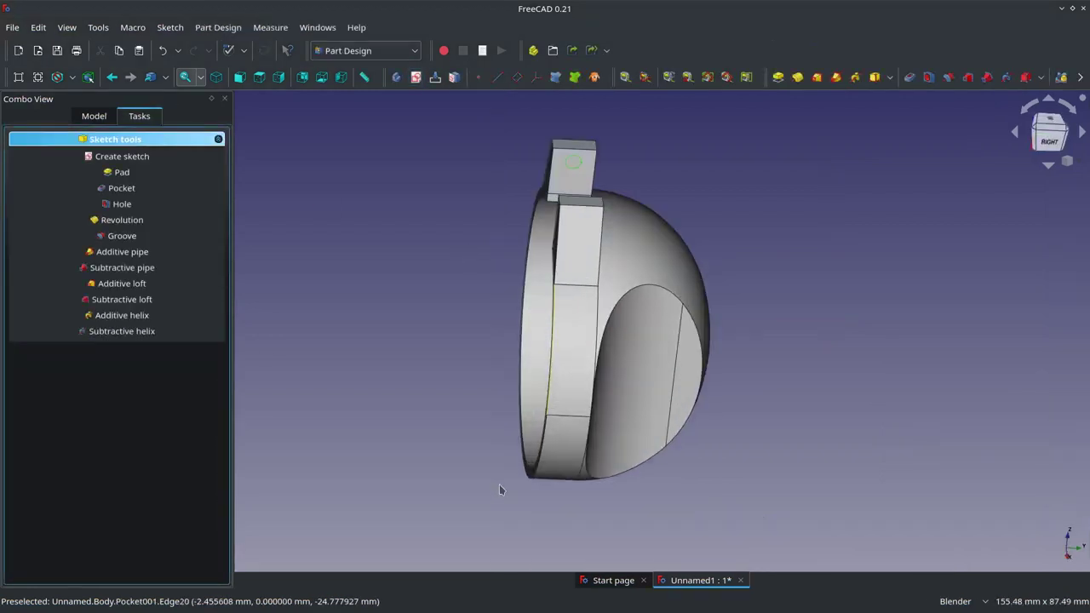
Start a pad on the circle sketch and orbit to inspect its preview
mouse_move(499, 488)
middle_down()
mouse_move(675, 471)
mouse_move(311, 195)
mouse_move(759, 270)
middle_up()
scroll(348, 205, up, 2)
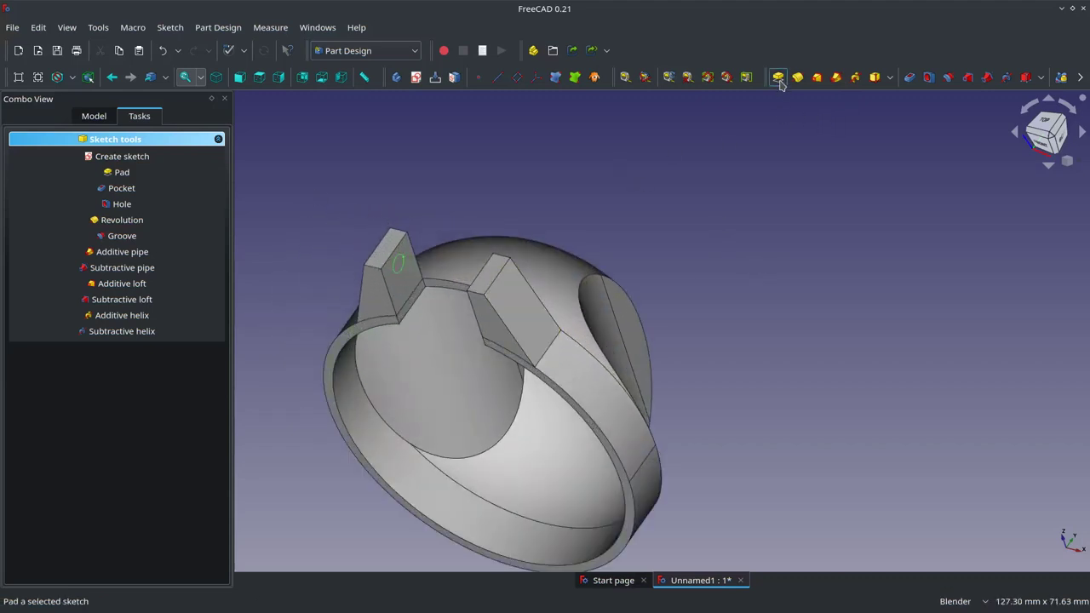
click(780, 82)
mouse_move(383, 339)
middle_down()
mouse_move(596, 392)
mouse_move(554, 408)
mouse_move(603, 396)
middle_up()
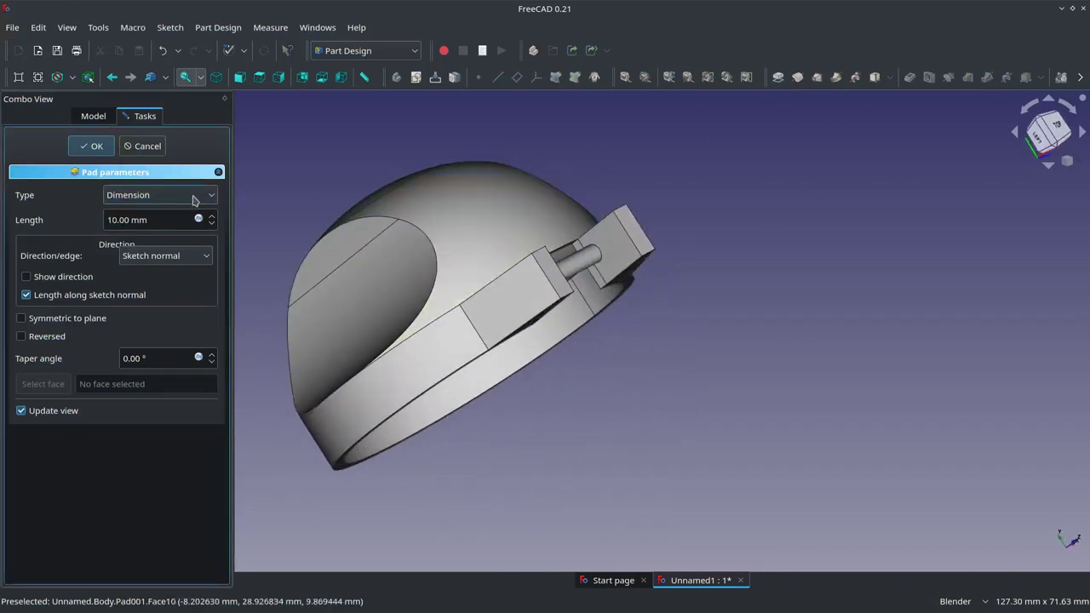
mouse_move(707, 260)
middle_down()
mouse_move(616, 304)
mouse_move(612, 272)
middle_up()
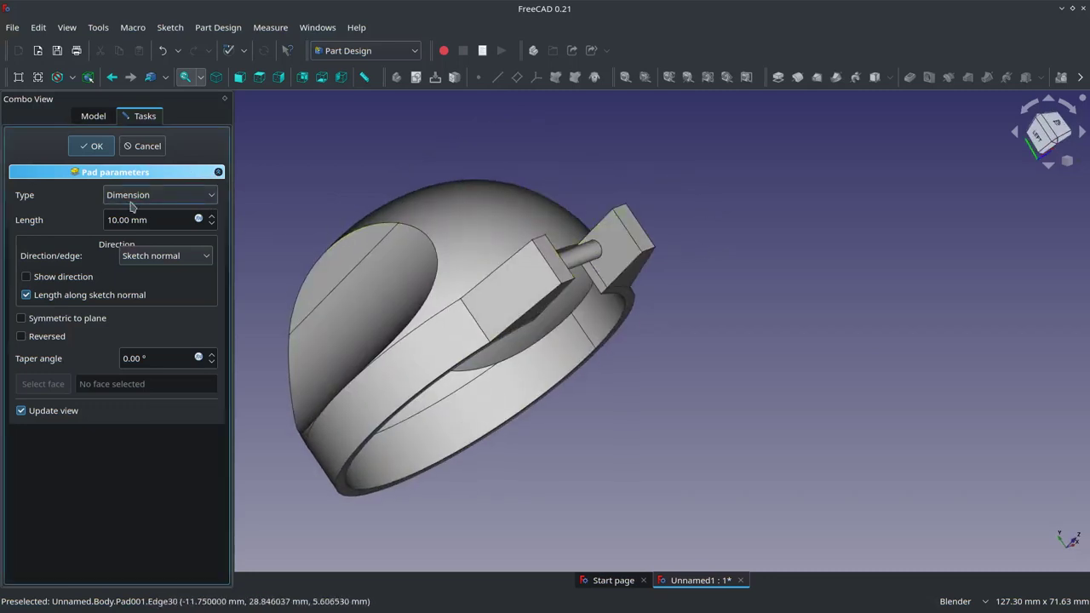
middle_drag(347, 173, 324, 211)
Make the pin pad go Up to face, limited by Pocket001:Face1 on the opposite tab
click(188, 197)
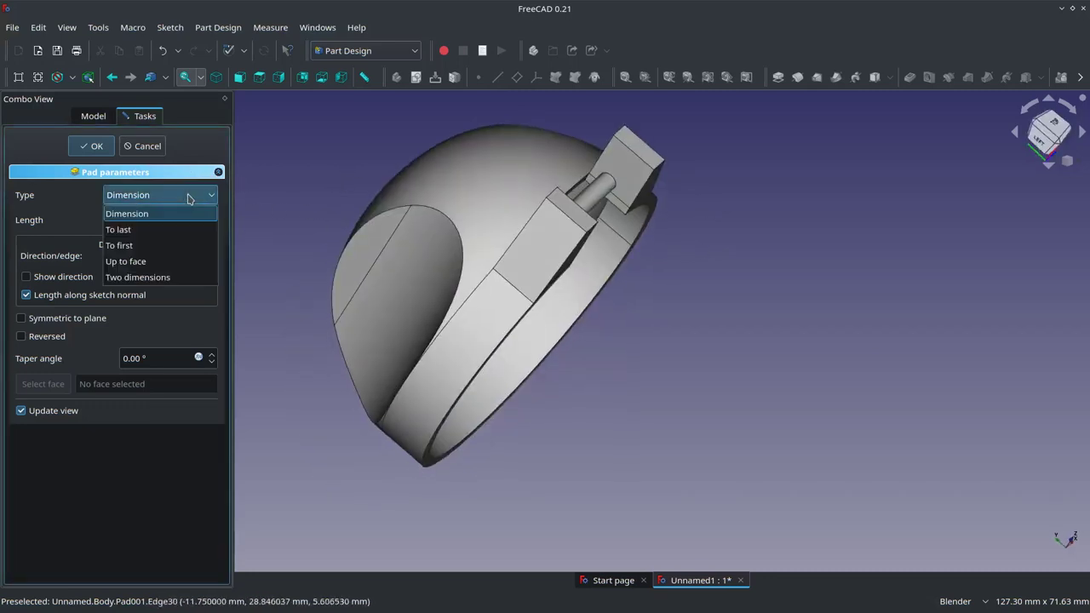
click(155, 267)
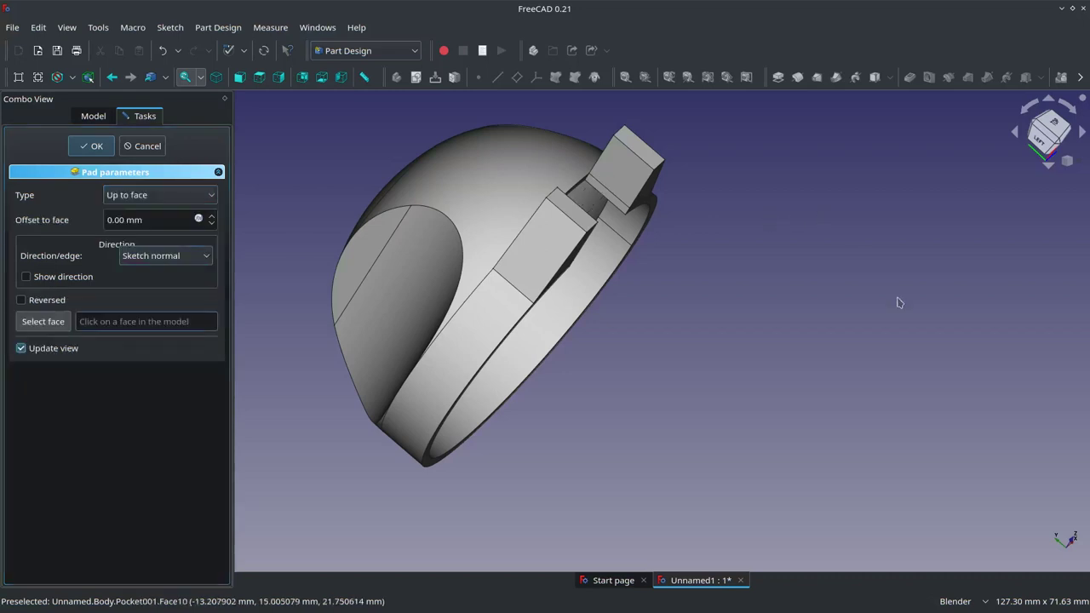
middle_drag(898, 301, 808, 363)
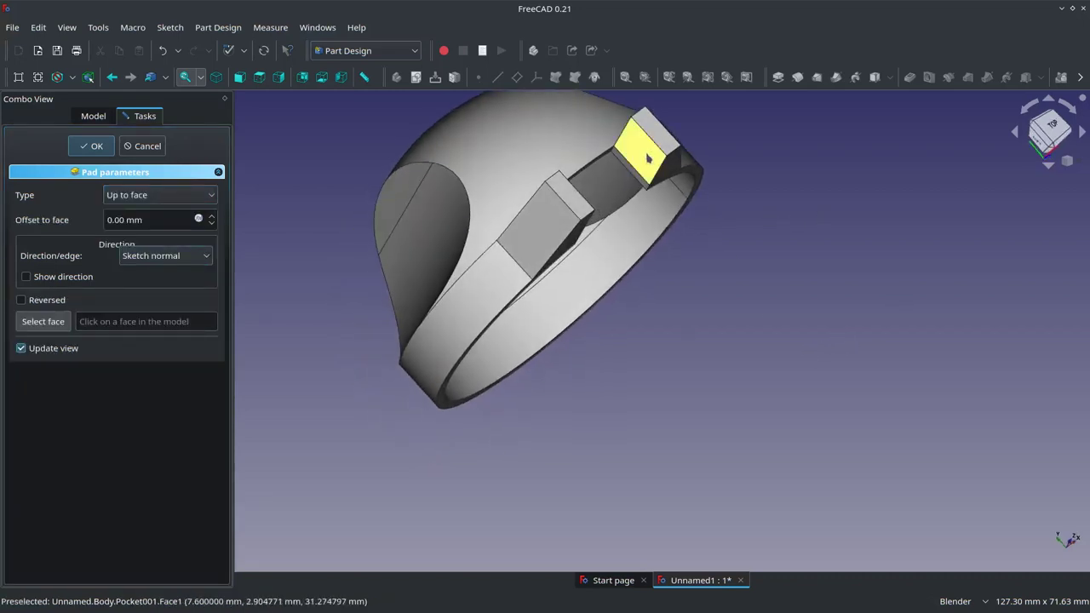
click(647, 157)
scroll(720, 290, down, 5)
scroll(778, 414, up, 4)
mouse_move(778, 414)
middle_down()
mouse_move(567, 451)
mouse_move(608, 433)
mouse_move(798, 438)
mouse_move(764, 465)
middle_up()
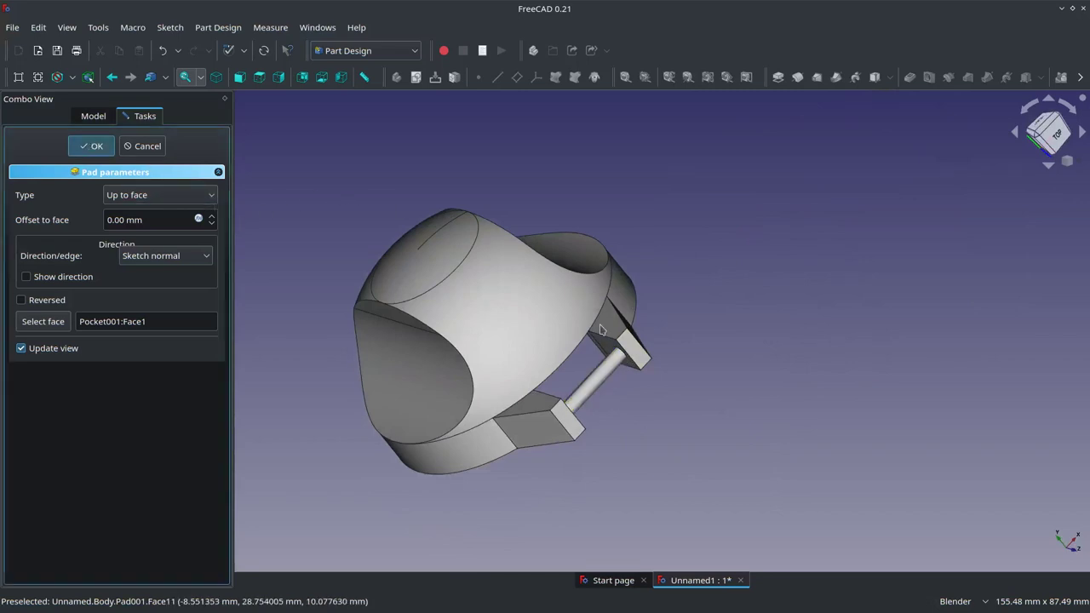
mouse_move(670, 376)
middle_down()
mouse_move(712, 469)
mouse_move(818, 383)
mouse_move(693, 349)
mouse_move(784, 365)
mouse_move(723, 355)
middle_up()
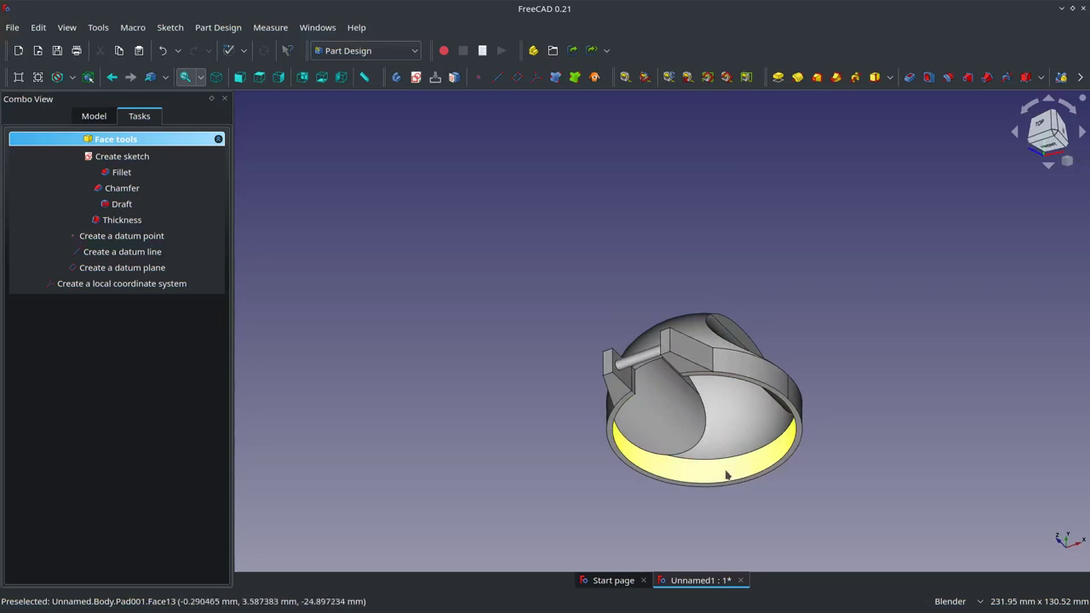
Orbit around the rim and launch Create sketch to show the base-plane choices
mouse_move(854, 446)
middle_down()
mouse_move(833, 485)
mouse_move(871, 494)
middle_up()
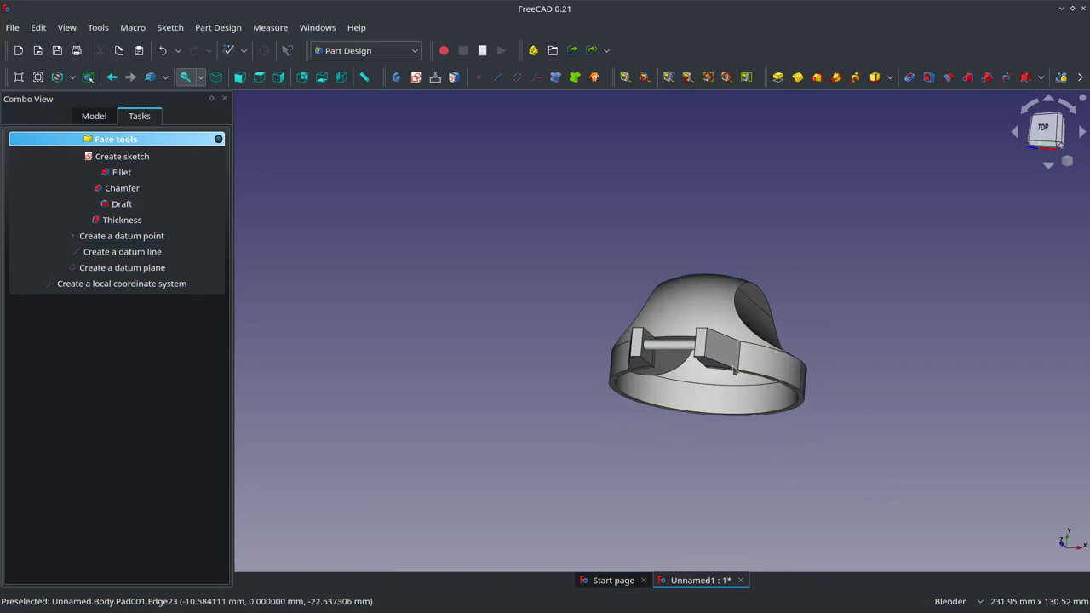
mouse_move(747, 426)
middle_down()
mouse_move(782, 281)
mouse_move(863, 287)
mouse_move(784, 272)
middle_up()
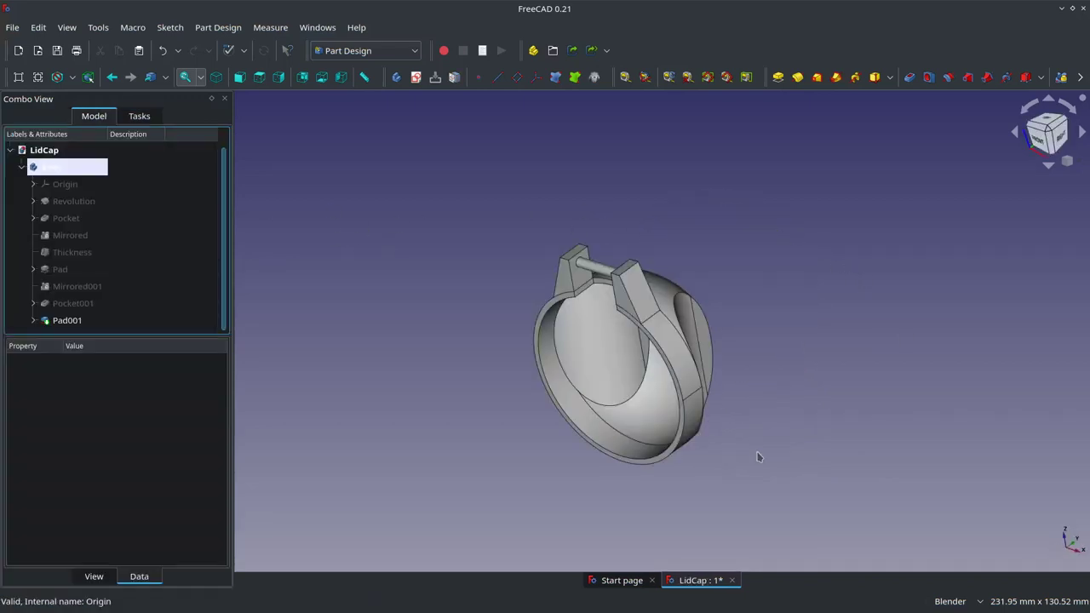
scroll(764, 464, up, 1)
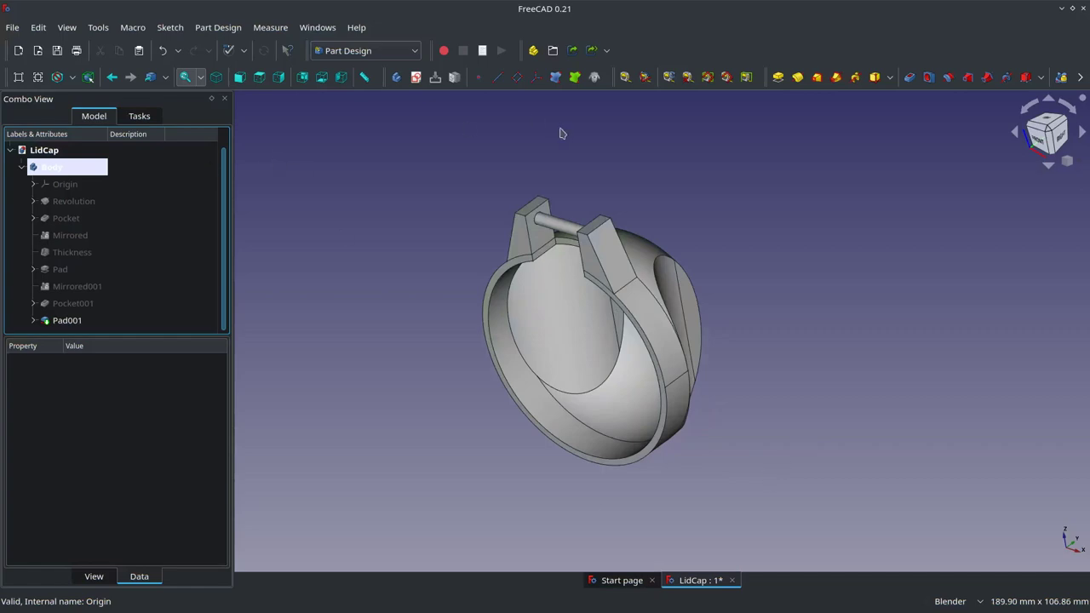
click(415, 76)
mouse_move(741, 442)
middle_down()
mouse_move(754, 449)
mouse_move(721, 447)
mouse_move(754, 455)
mouse_move(738, 474)
mouse_move(741, 451)
middle_up()
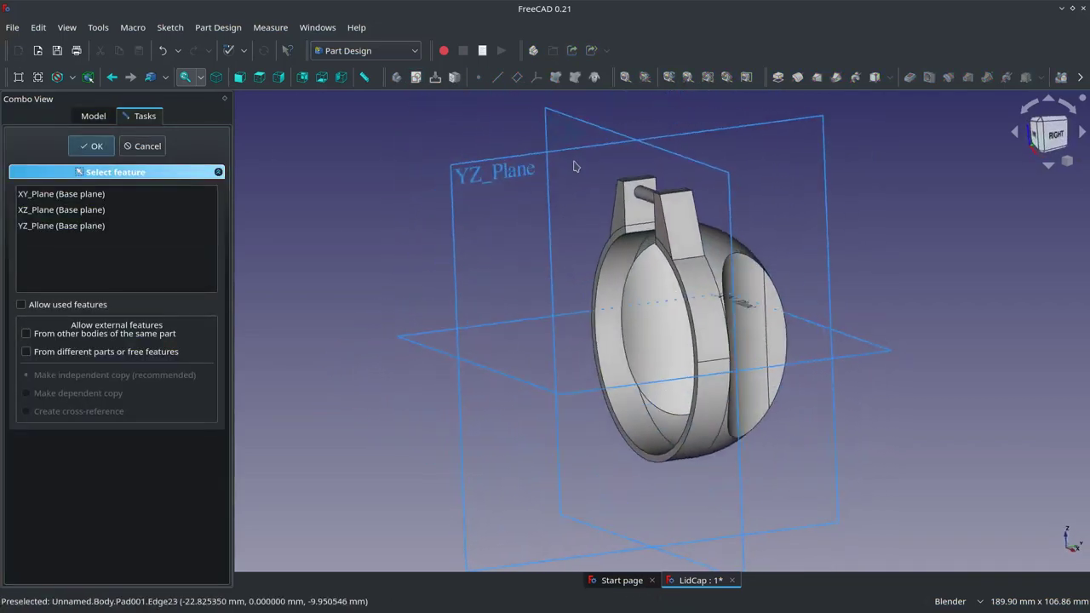
Attach the new sketch to YZ_Plane and turn on the section view
click(526, 160)
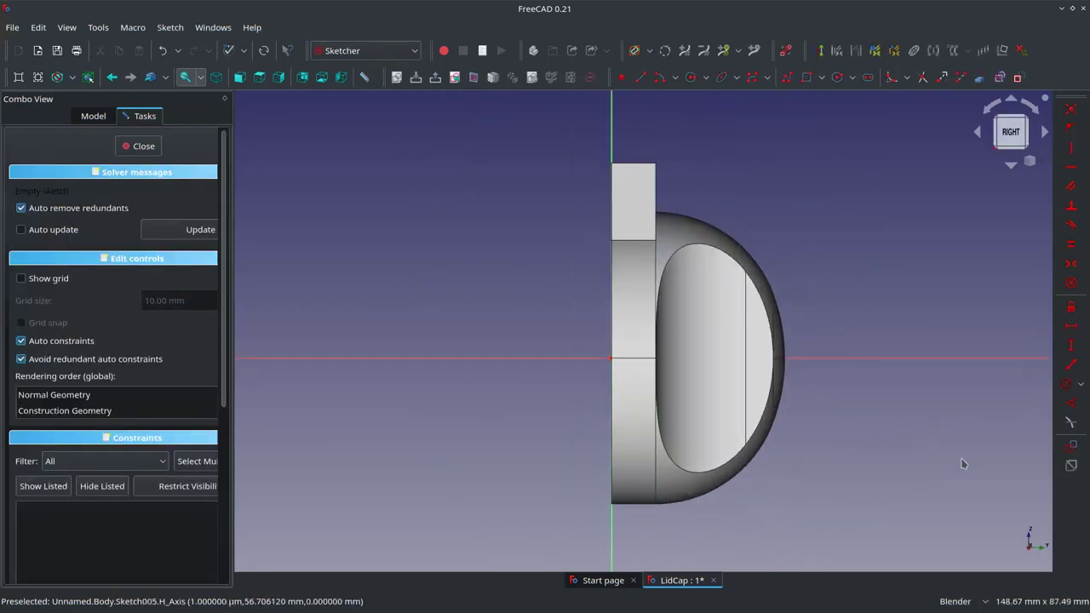
click(474, 78)
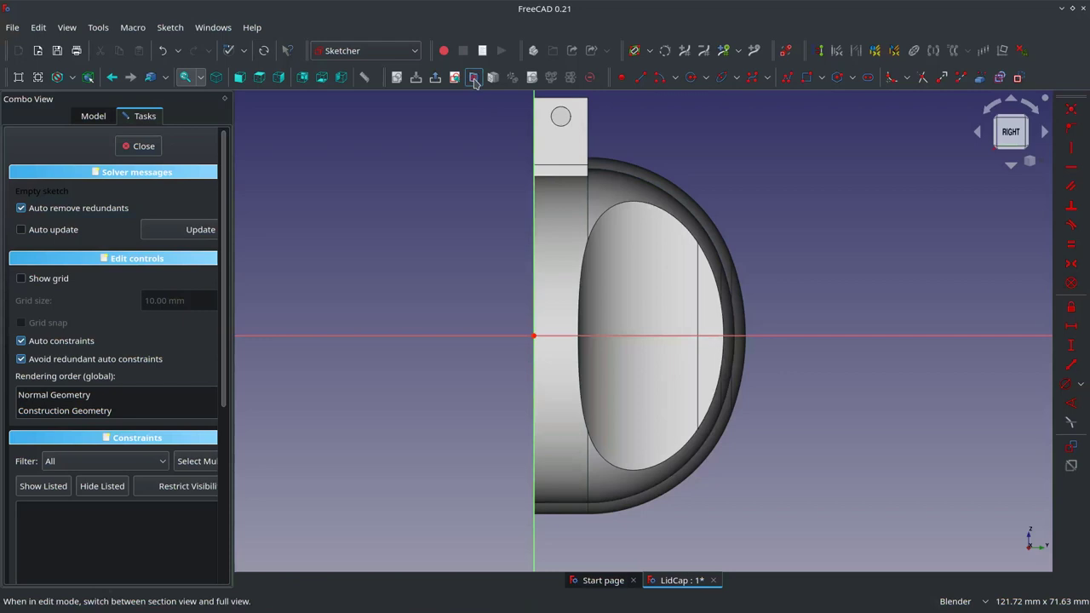
scroll(656, 545, up, 2)
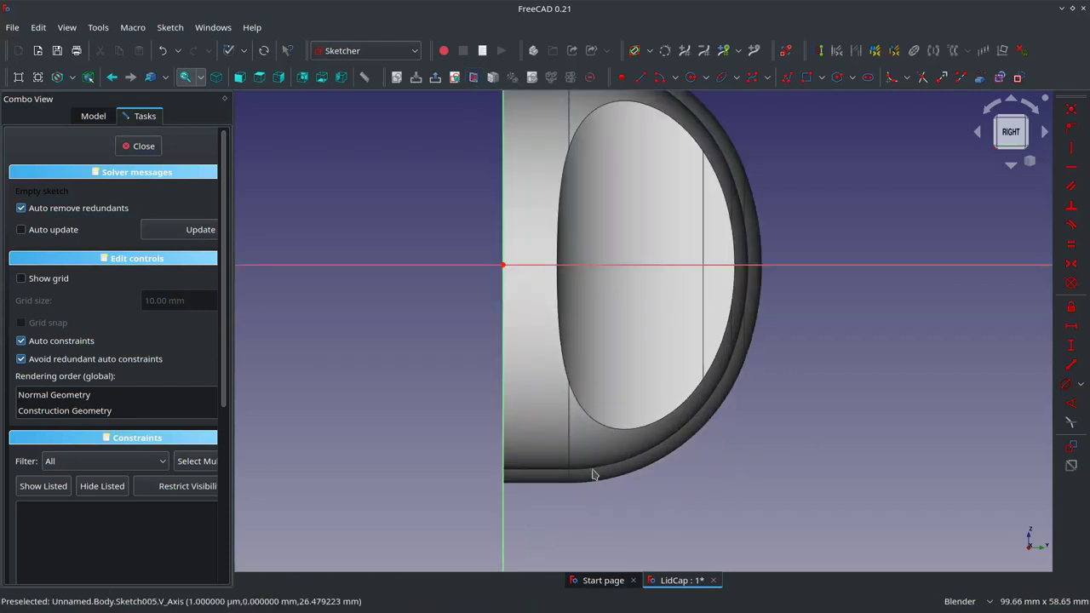
scroll(593, 474, down, 1)
scroll(570, 505, up, 1)
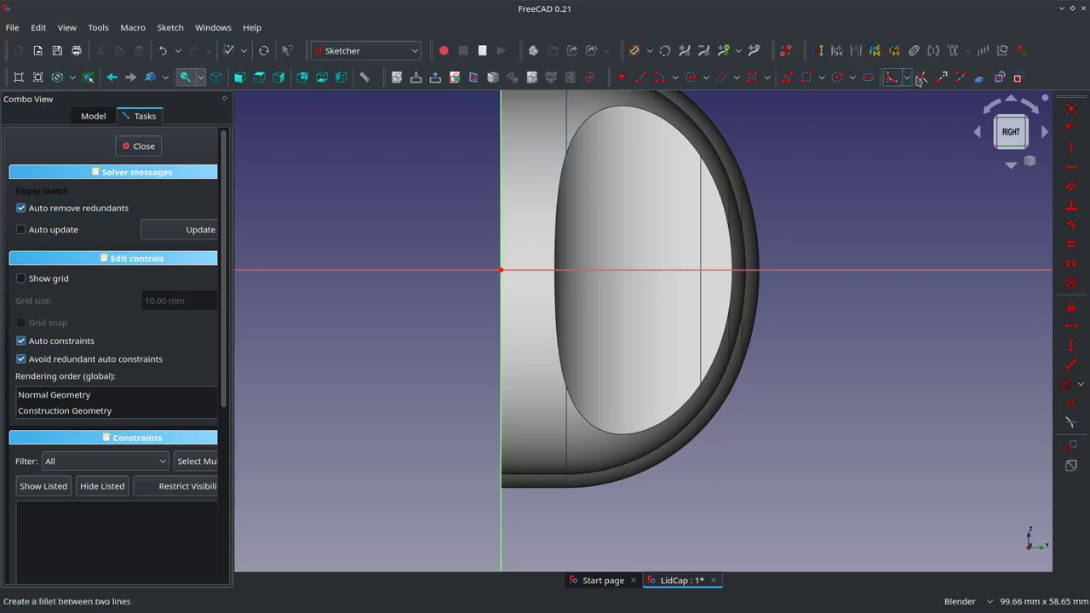
Link the vertical edge below the opening into the sketch as external reference geometry
click(980, 78)
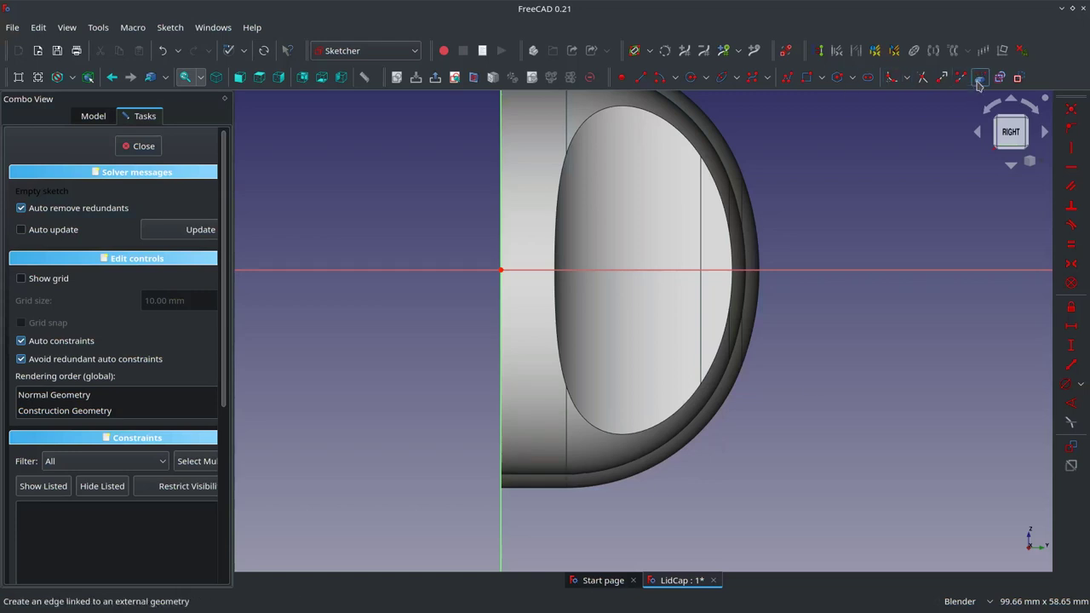
click(566, 464)
scroll(523, 471, up, 3)
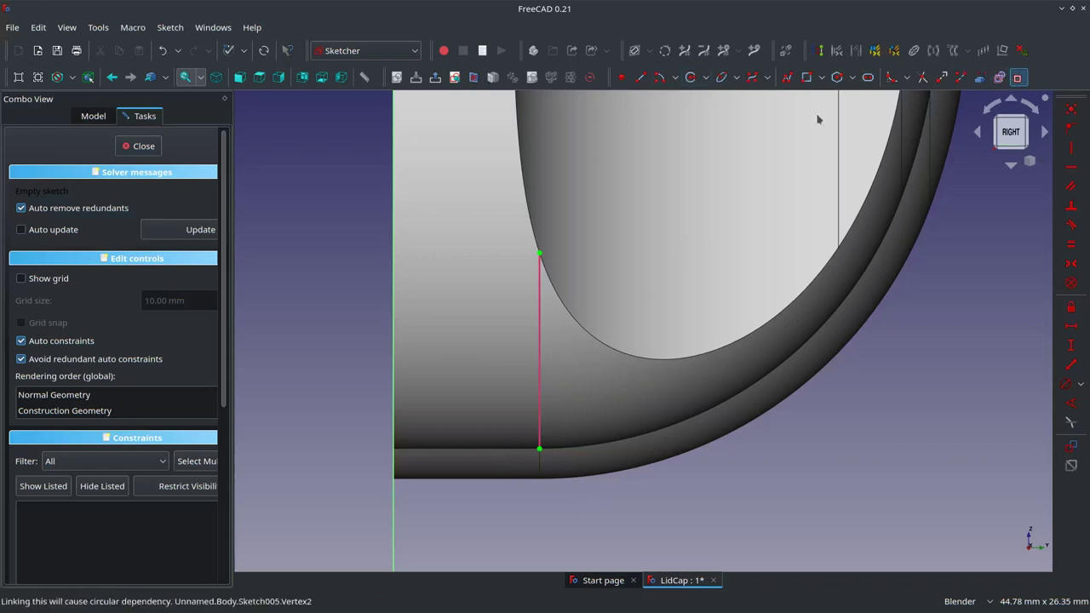
click(641, 77)
Draw the lip profile as connected lines closed with an arc back to the start
click(441, 350)
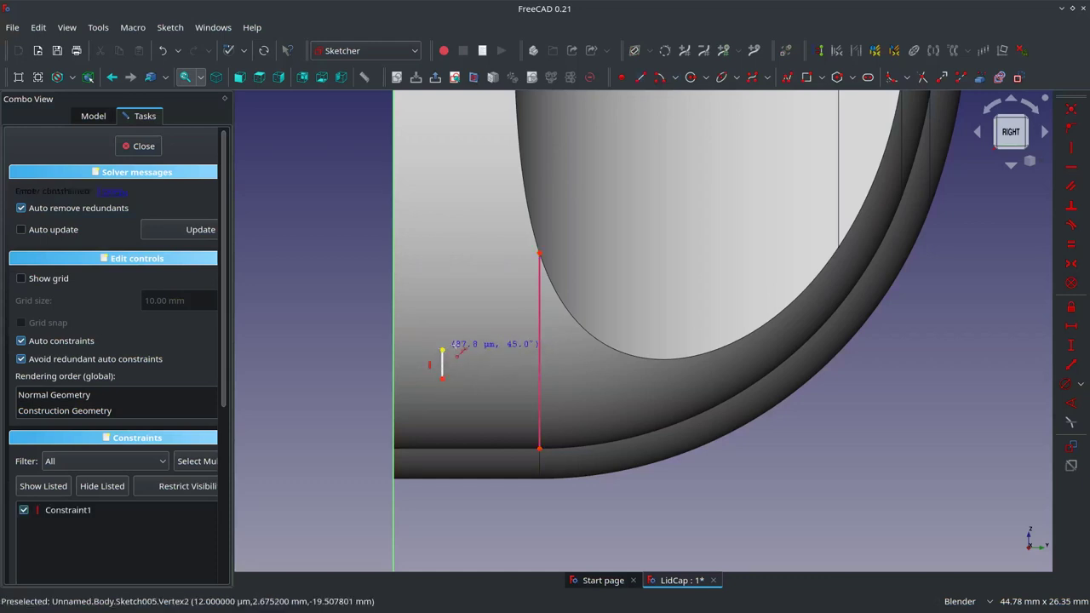
click(466, 350)
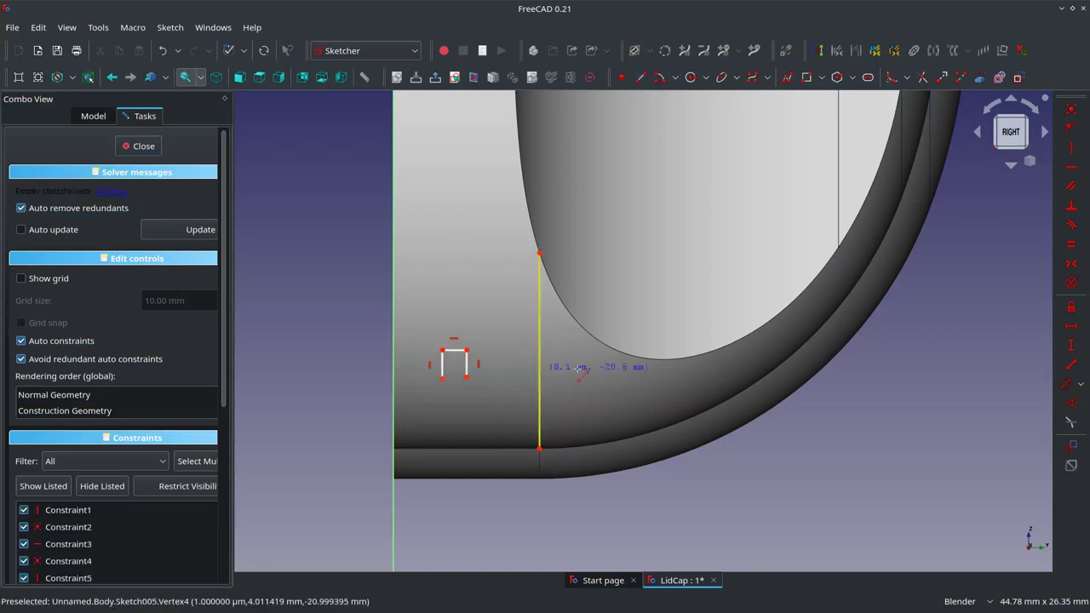
click(706, 377)
scroll(791, 316, up, 3)
key(m)
click(722, 373)
scroll(722, 373, down, 5)
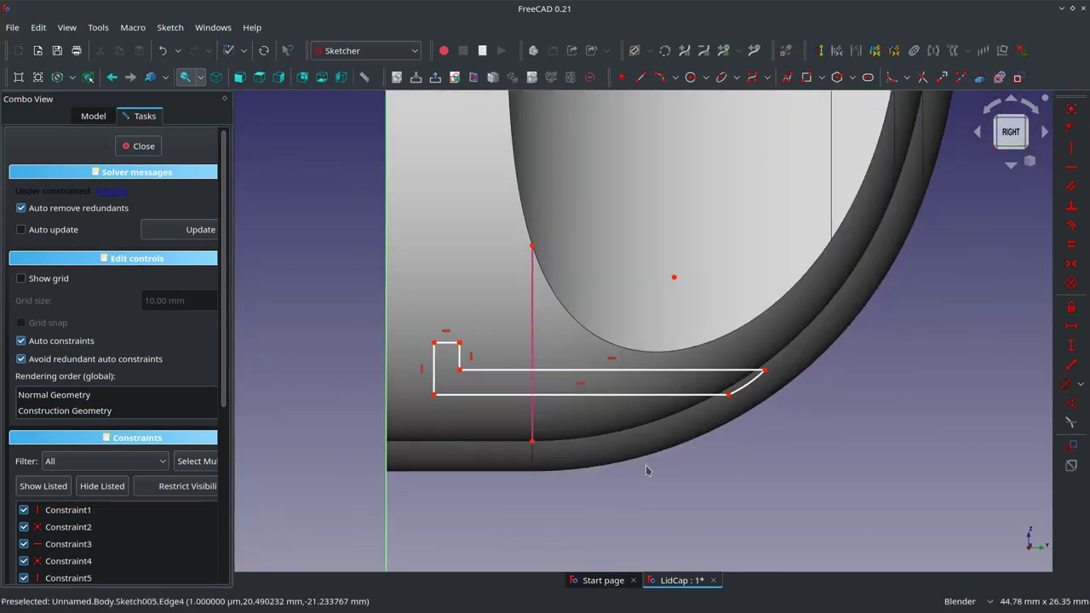
text(1)
key(Return)
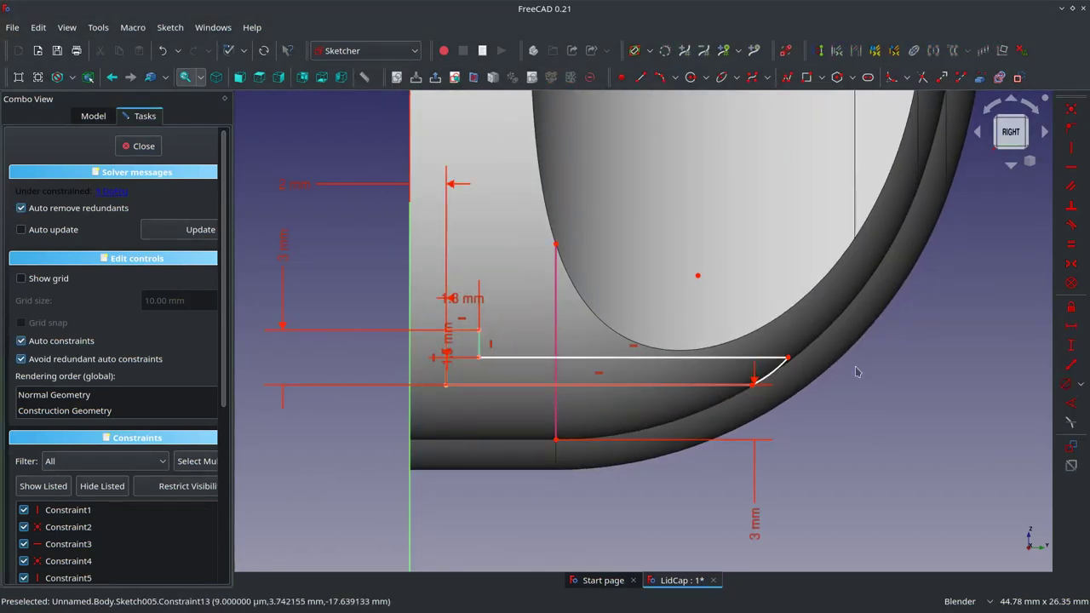
Stretch the arc's upper end further right along the top line
scroll(792, 396, up, 2)
scroll(790, 393, up, 2)
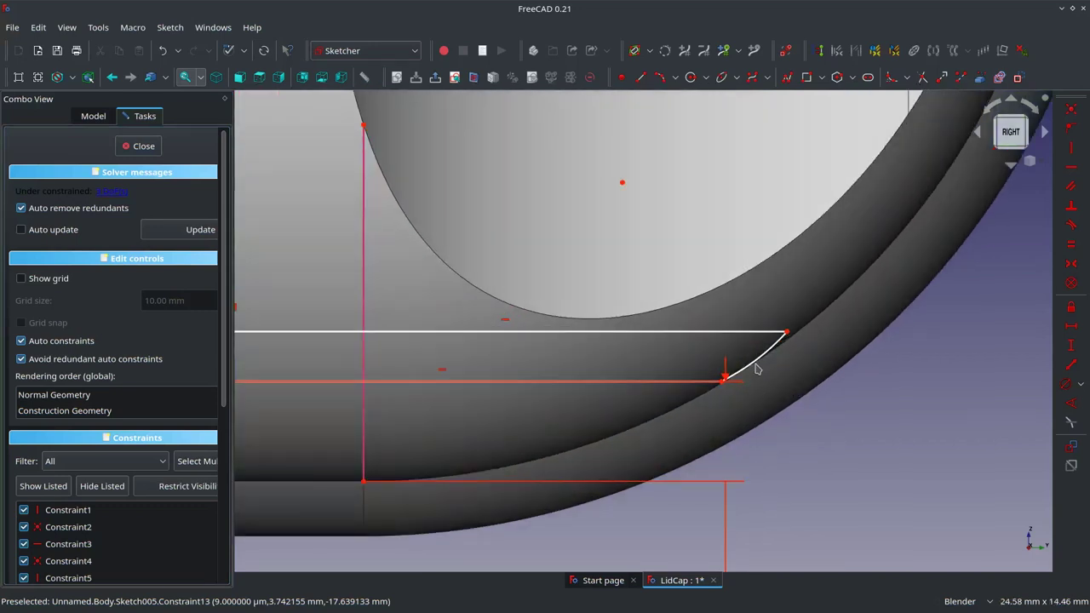
scroll(620, 360, down, 3)
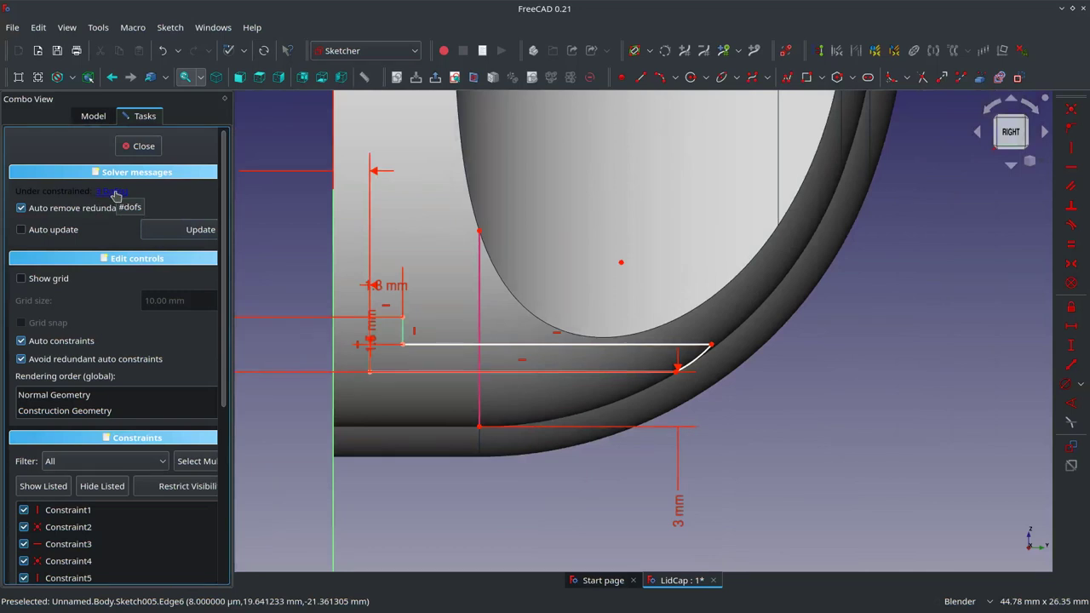
scroll(685, 374, up, 2)
scroll(690, 379, up, 2)
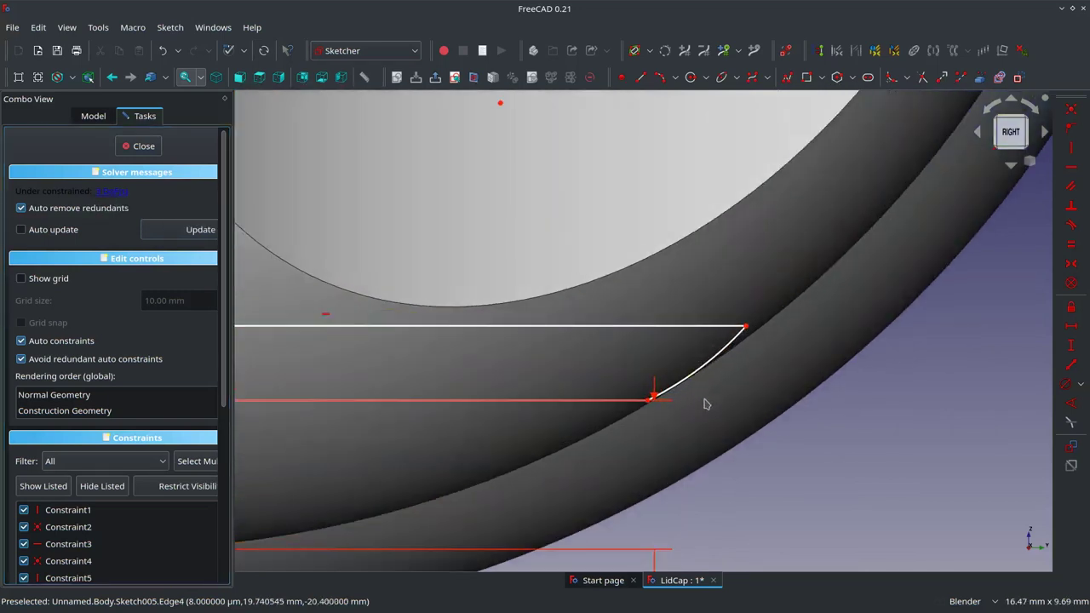
scroll(705, 404, up, 2)
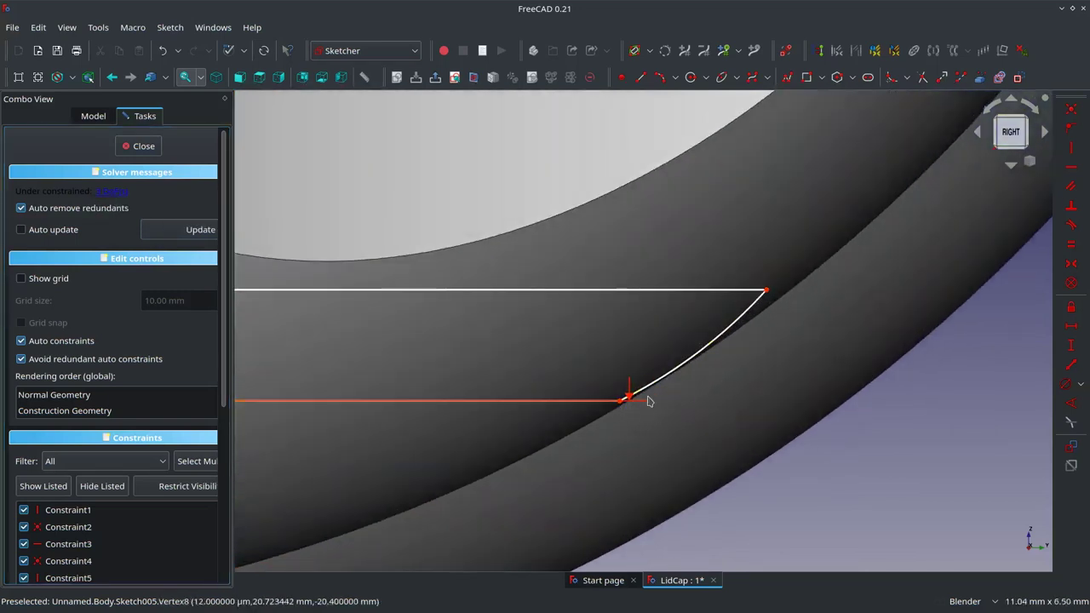
scroll(735, 360, down, 2)
scroll(730, 369, down, 2)
scroll(711, 375, down, 1)
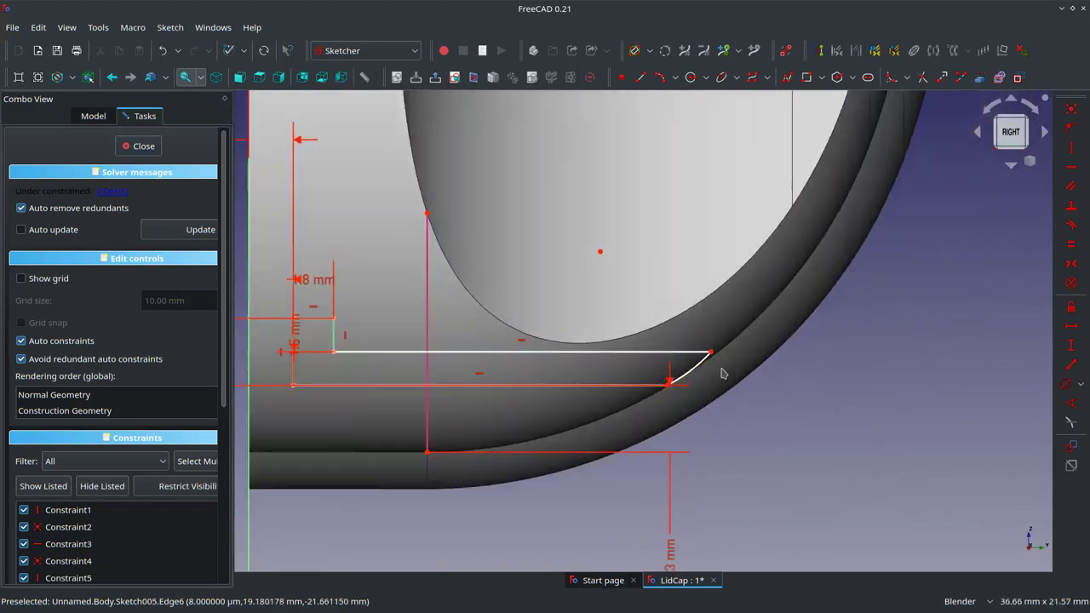
scroll(722, 373, up, 1)
scroll(722, 335, up, 1)
drag(723, 336, 745, 336)
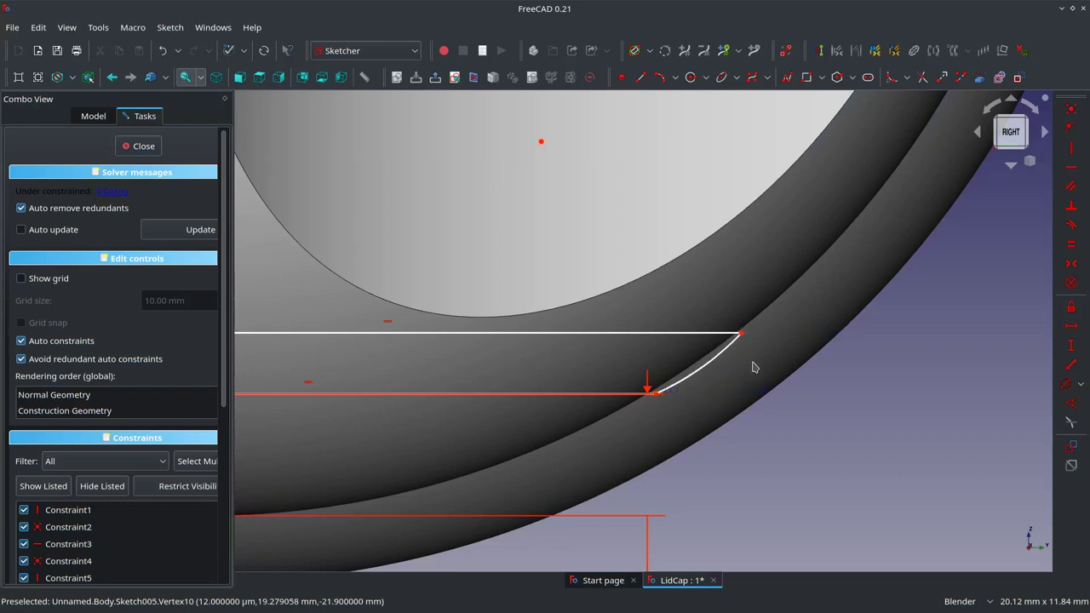
scroll(752, 367, down, 2)
scroll(729, 377, up, 1)
scroll(715, 361, up, 1)
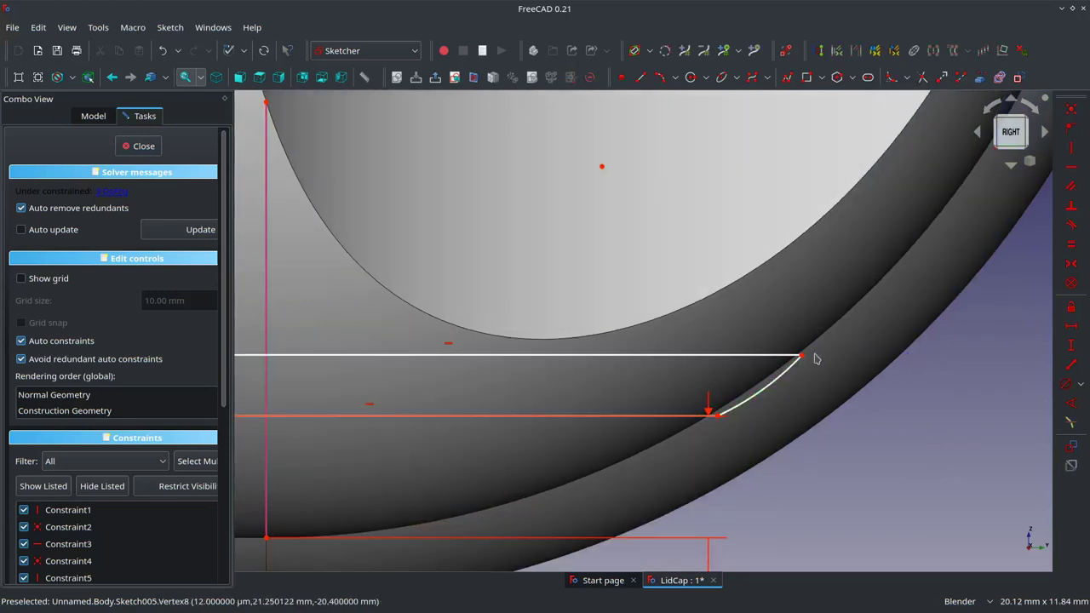
scroll(731, 370, down, 2)
Dimension the top profile line to 17.3 mm and the lower line to 17 mm
click(648, 362)
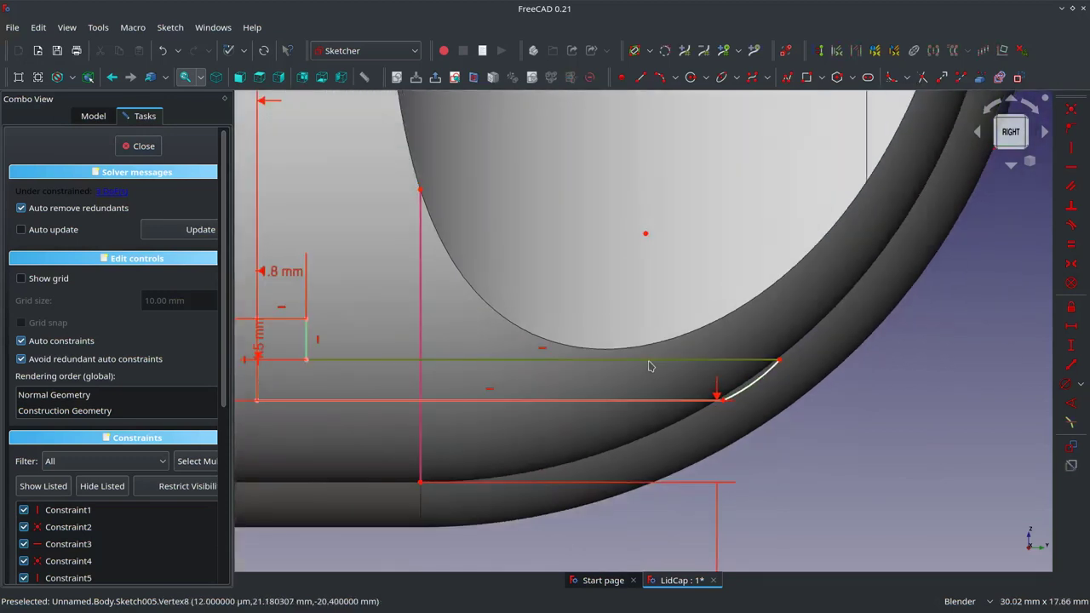
click(1073, 332)
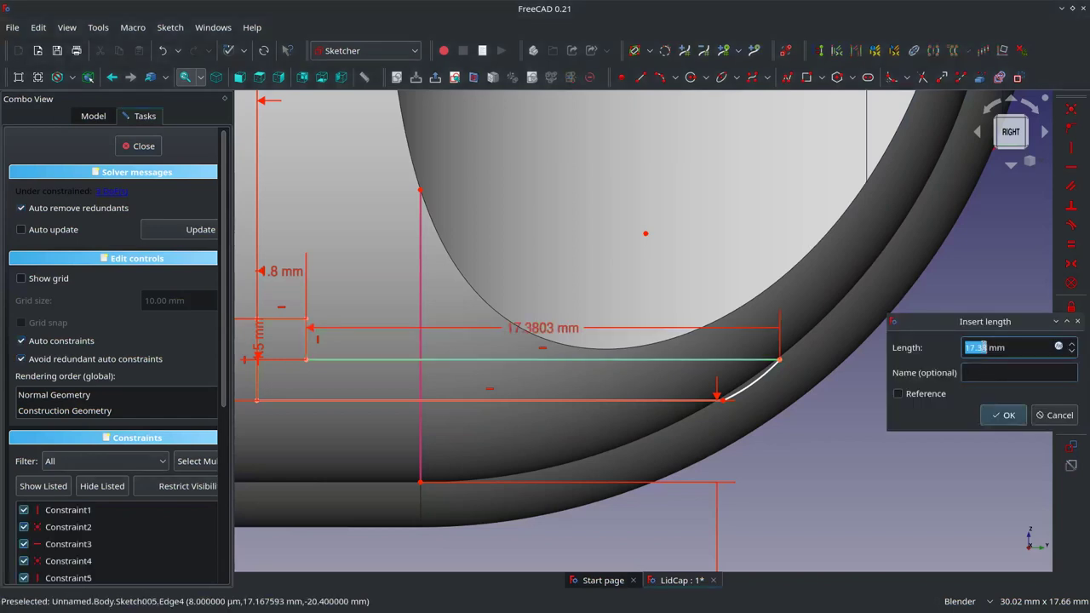
click(1002, 415)
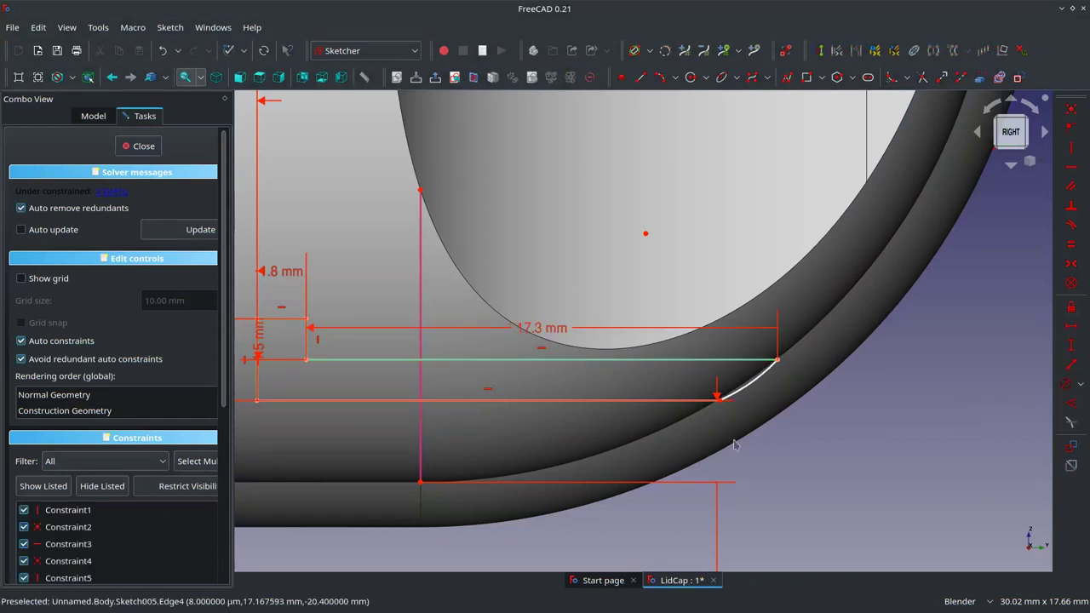
scroll(795, 369, up, 2)
scroll(764, 358, up, 3)
scroll(704, 334, up, 2)
scroll(664, 349, down, 2)
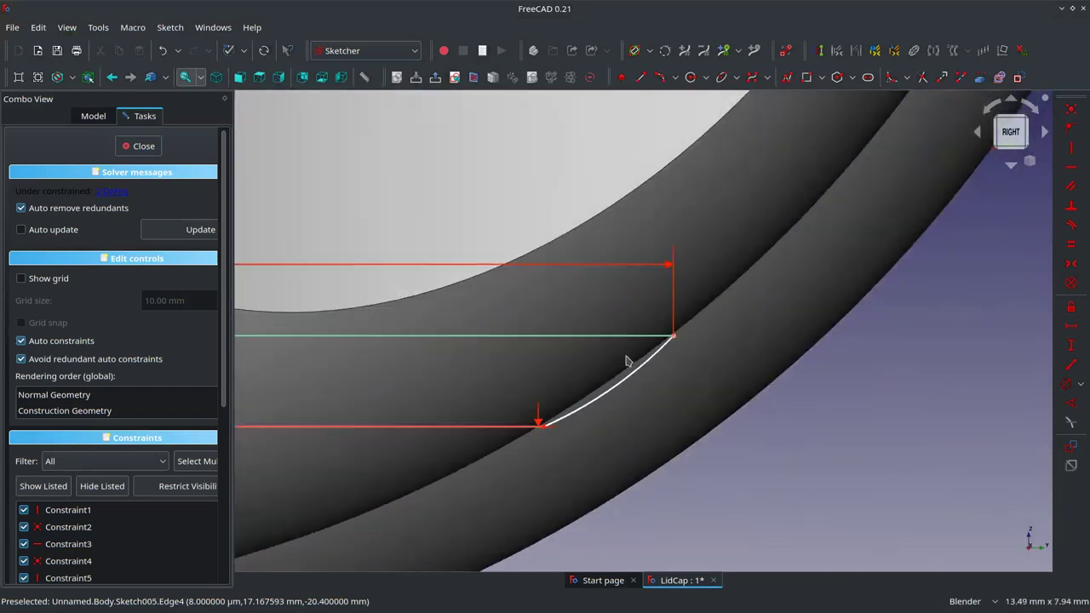
scroll(587, 392, down, 2)
scroll(533, 432, down, 2)
scroll(536, 436, up, 2)
scroll(755, 430, up, 3)
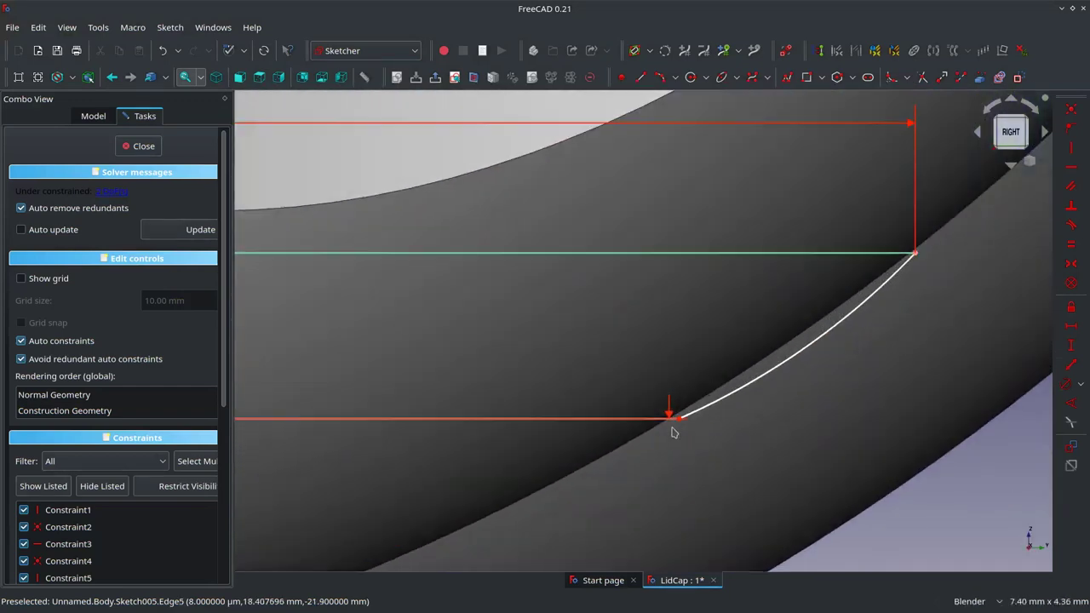
scroll(647, 457, down, 5)
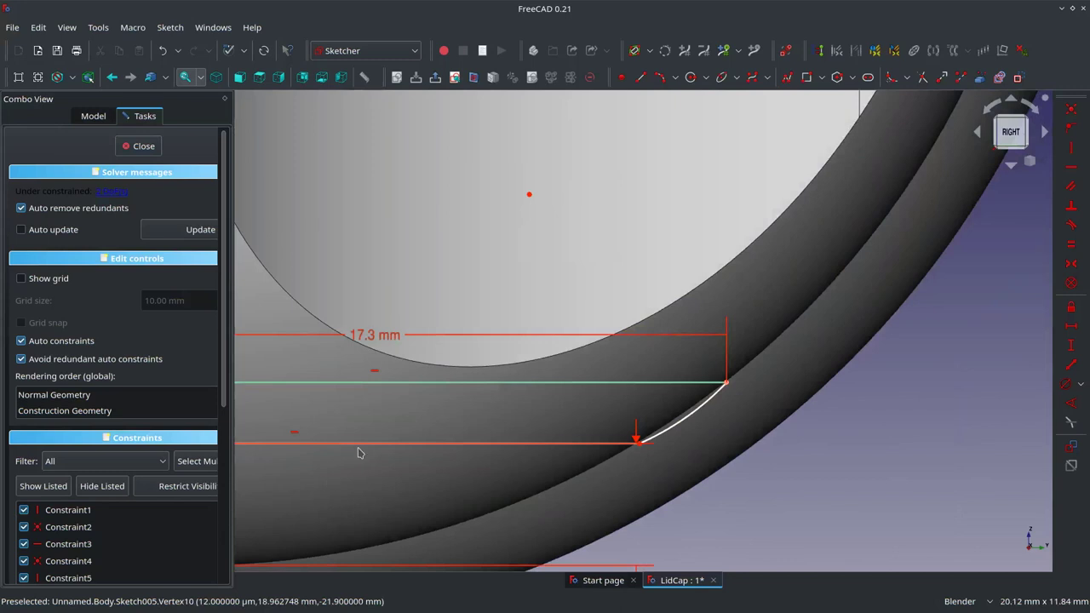
click(1071, 344)
text(17)
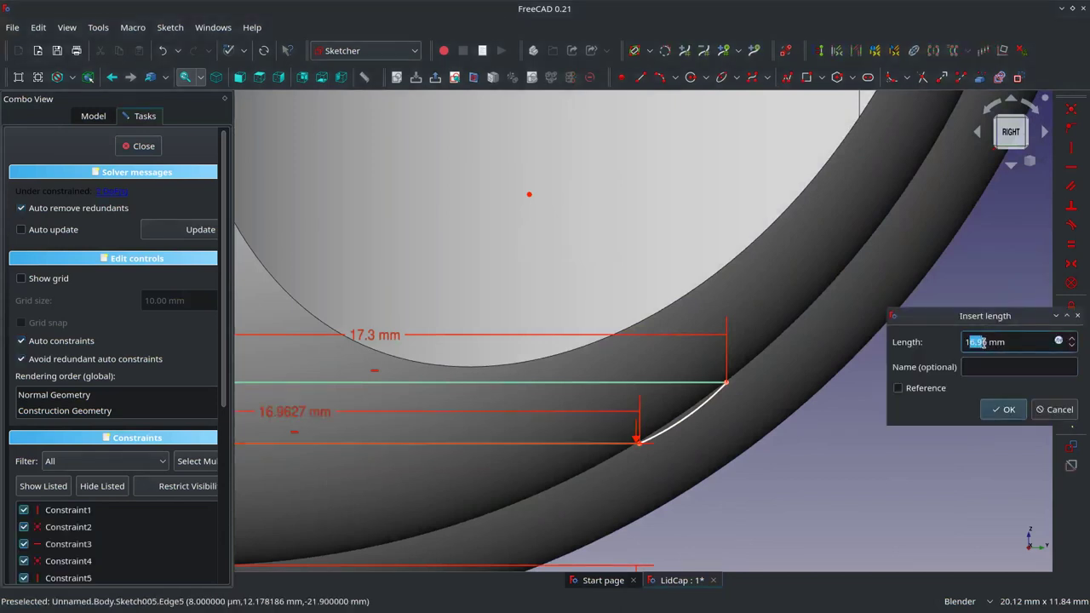
click(1003, 409)
scroll(684, 448, up, 3)
scroll(787, 333, up, 2)
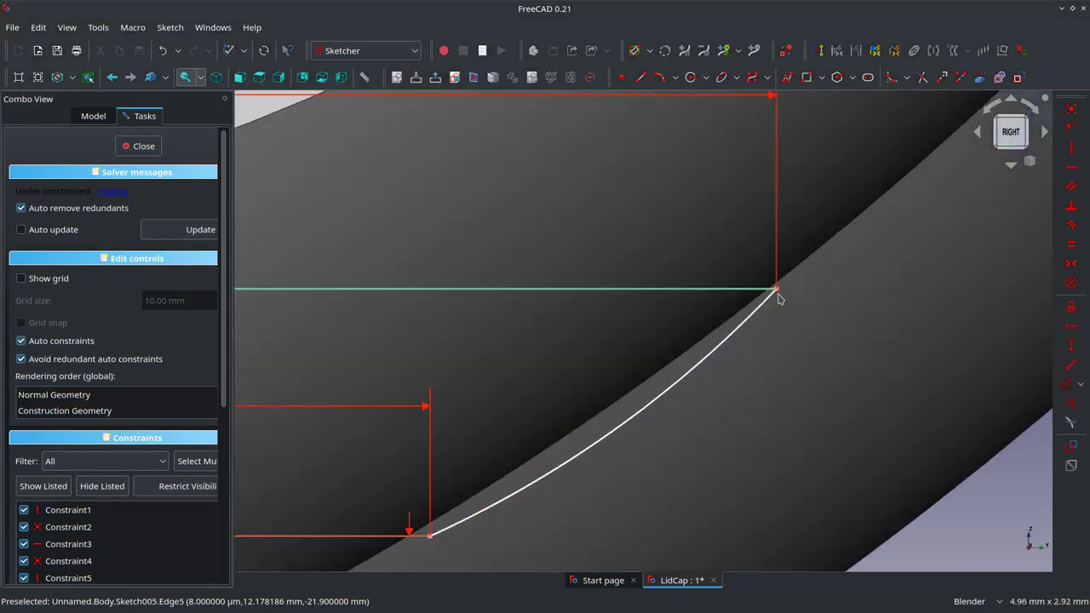
scroll(778, 296, down, 3)
scroll(749, 270, down, 2)
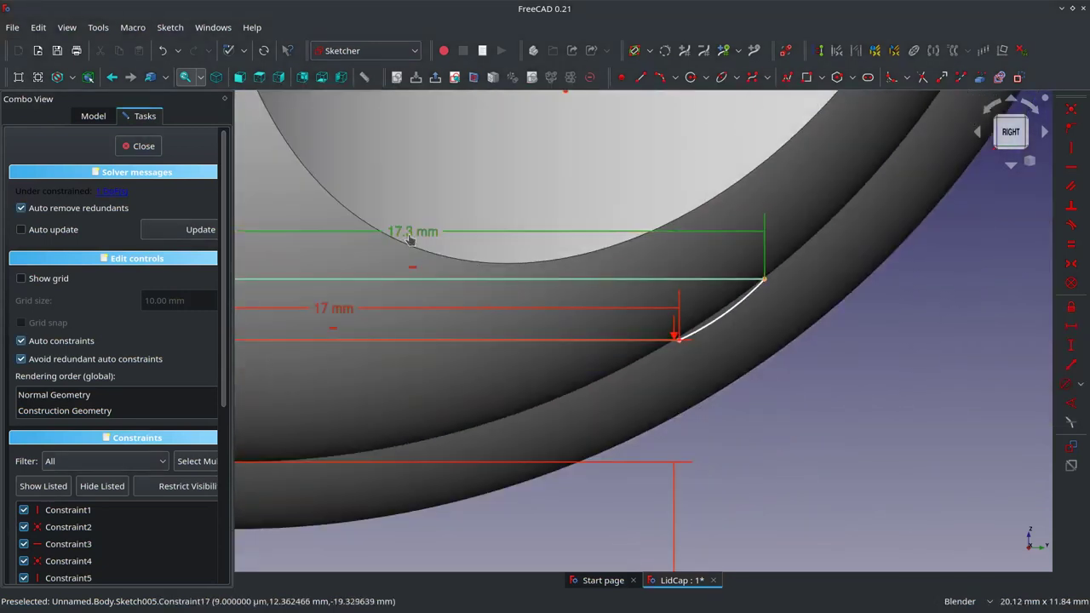
Change the top line's 17.3 mm dimension to 17.4 mm
double_click(409, 240)
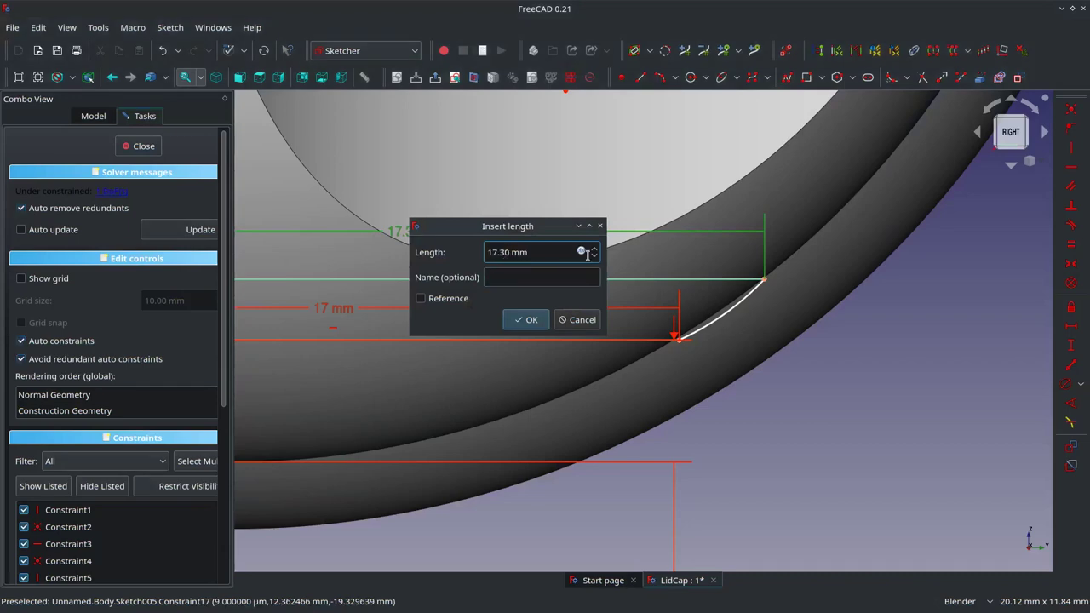
click(548, 319)
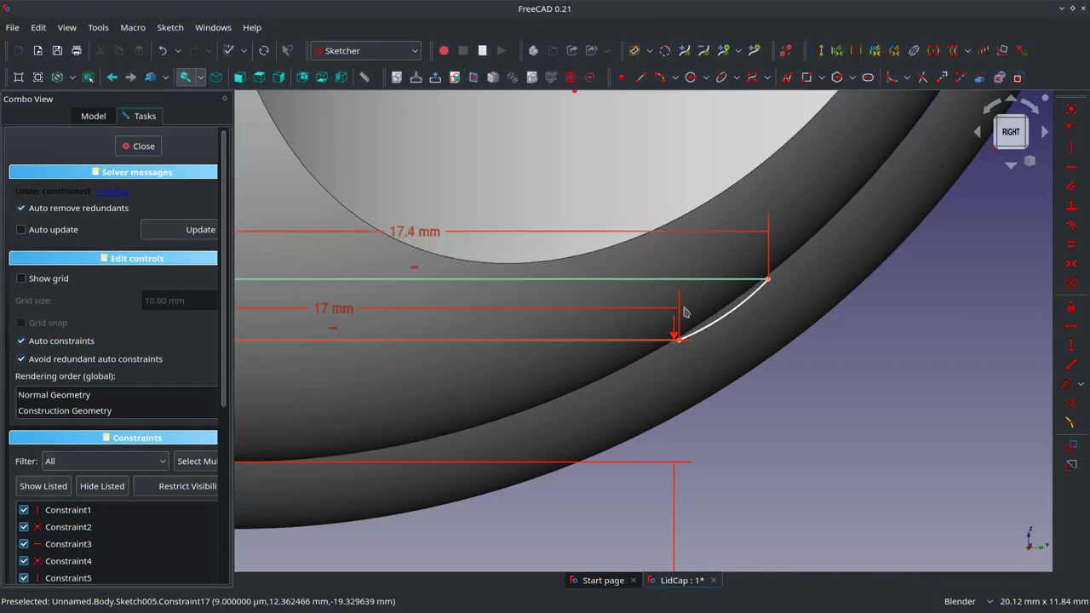
scroll(757, 275, up, 2)
scroll(645, 377, up, 2)
scroll(602, 299, down, 5)
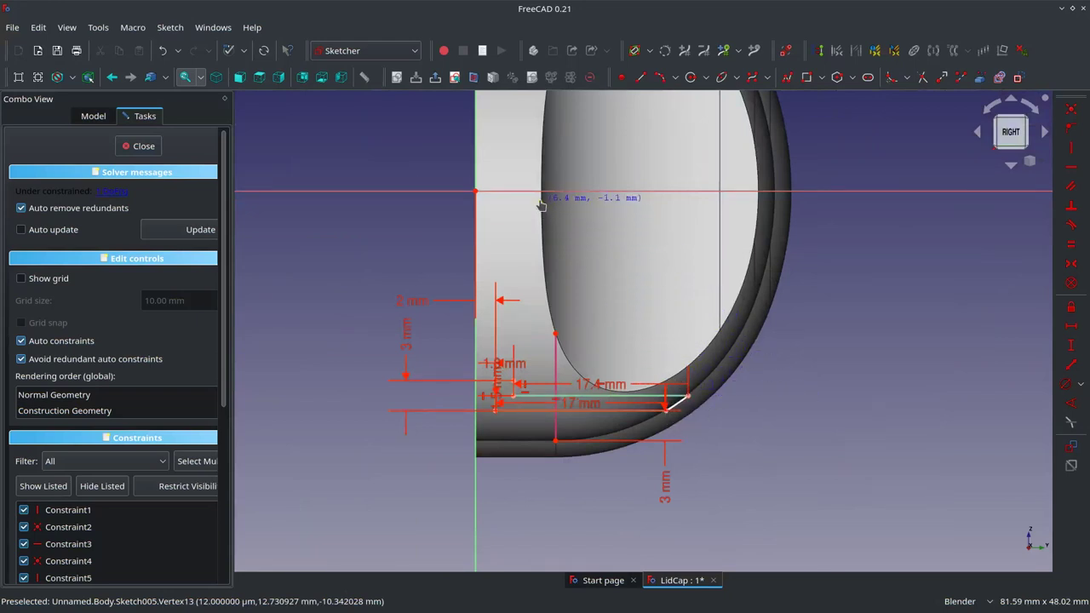
scroll(586, 270, up, 3)
scroll(625, 479, down, 4)
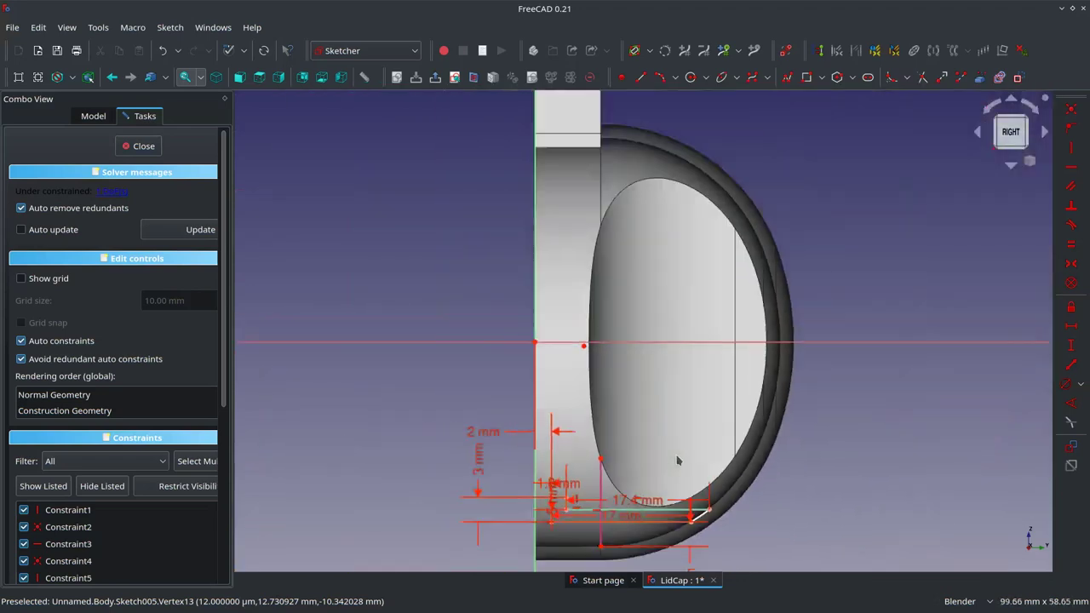
scroll(724, 375, up, 3)
scroll(759, 232, up, 2)
scroll(759, 231, down, 2)
scroll(773, 263, up, 5)
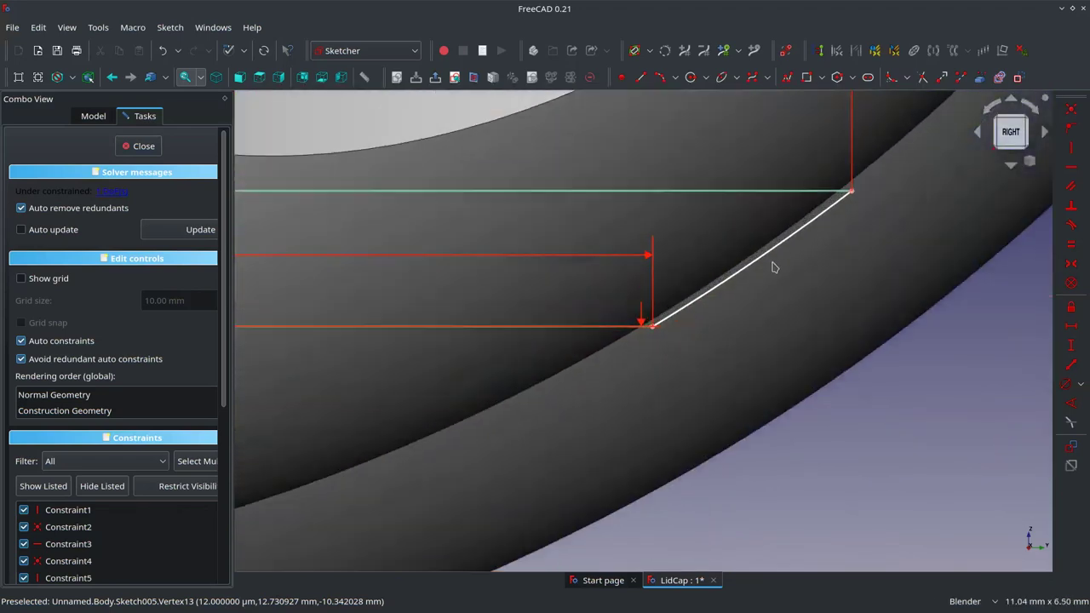
scroll(735, 287, up, 1)
scroll(680, 284, down, 8)
scroll(680, 284, down, 2)
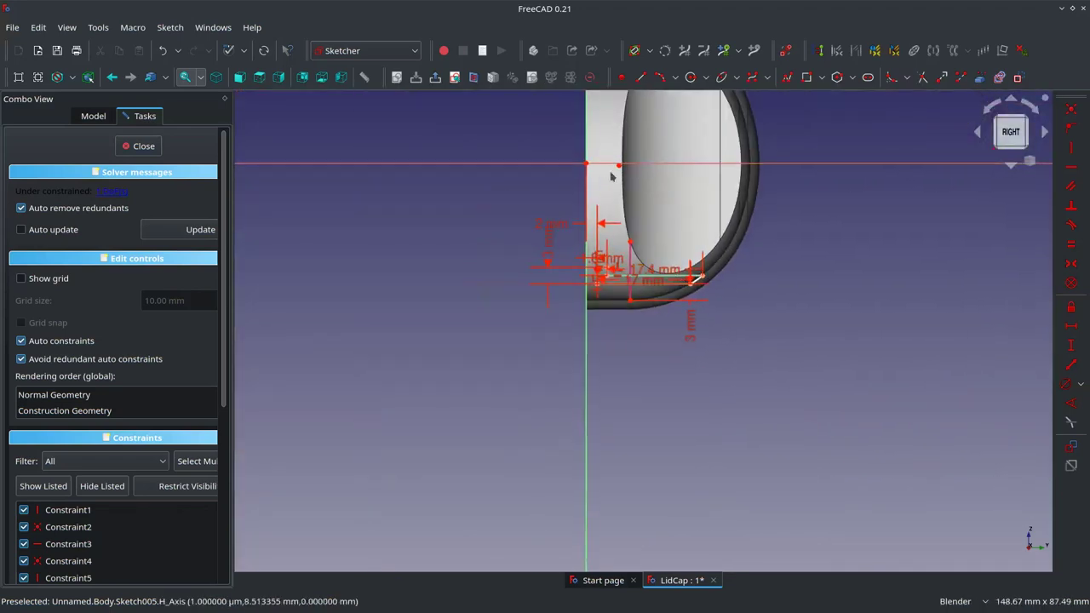
Constrain the profile's corner point onto the horizontal axis and close the sketch
click(618, 168)
click(630, 162)
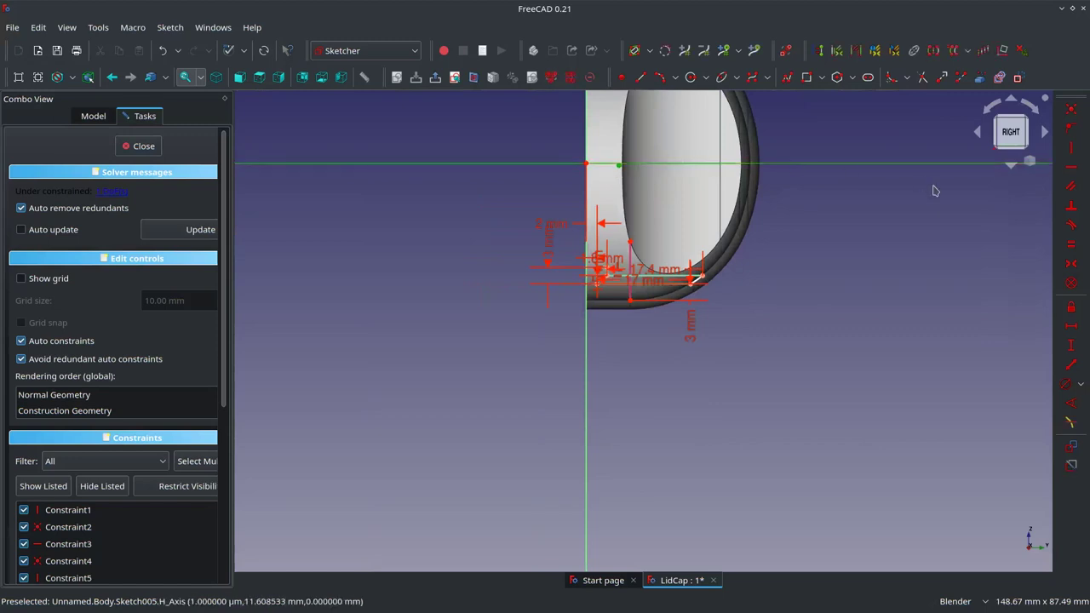
click(1070, 126)
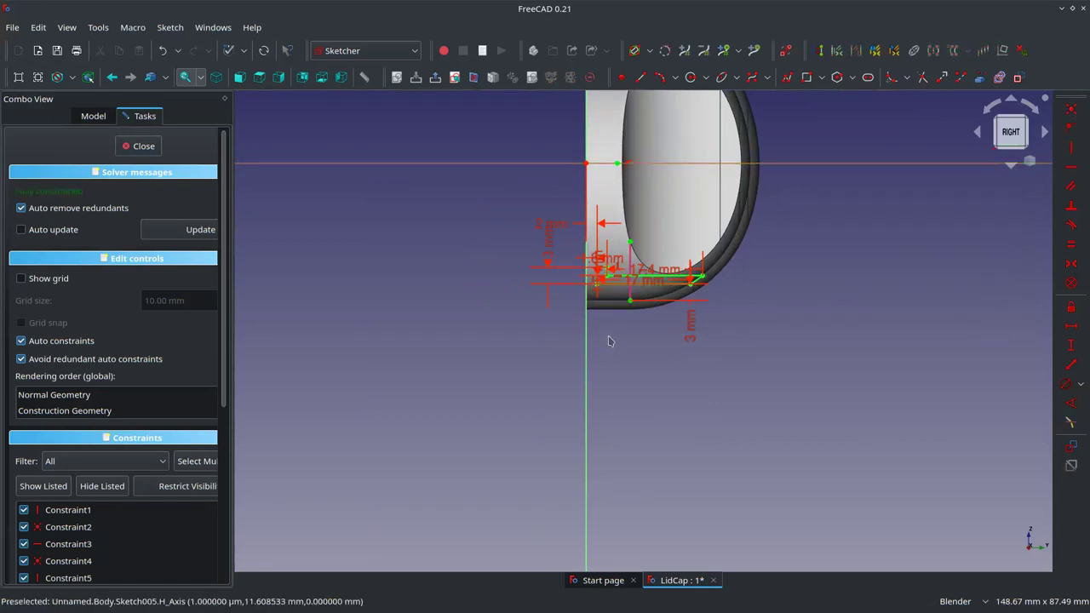
scroll(682, 315, up, 3)
scroll(577, 302, up, 3)
scroll(582, 287, down, 1)
scroll(582, 287, down, 1)
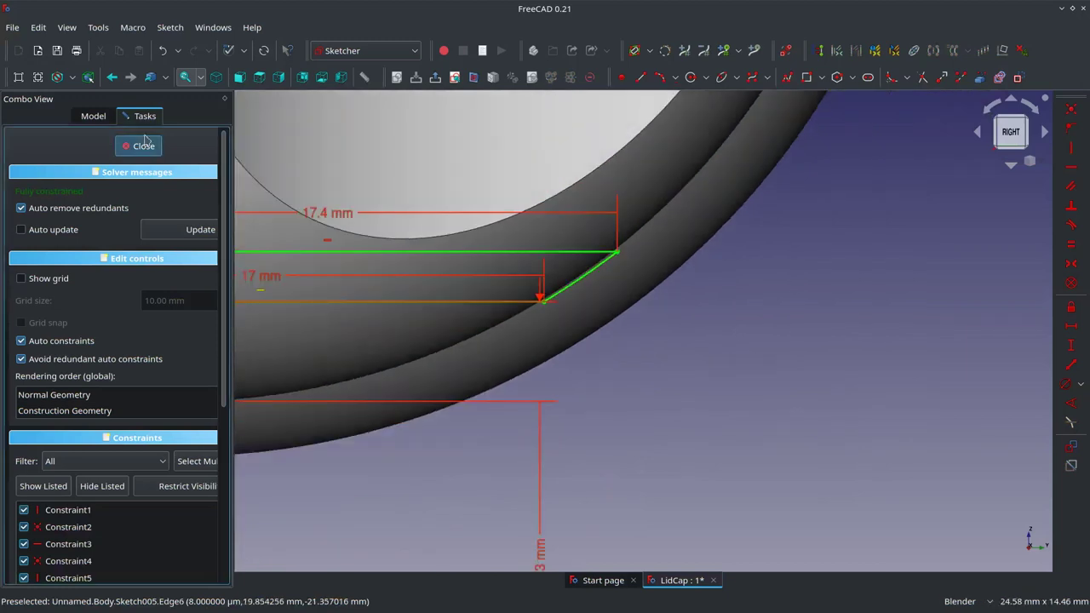
click(143, 145)
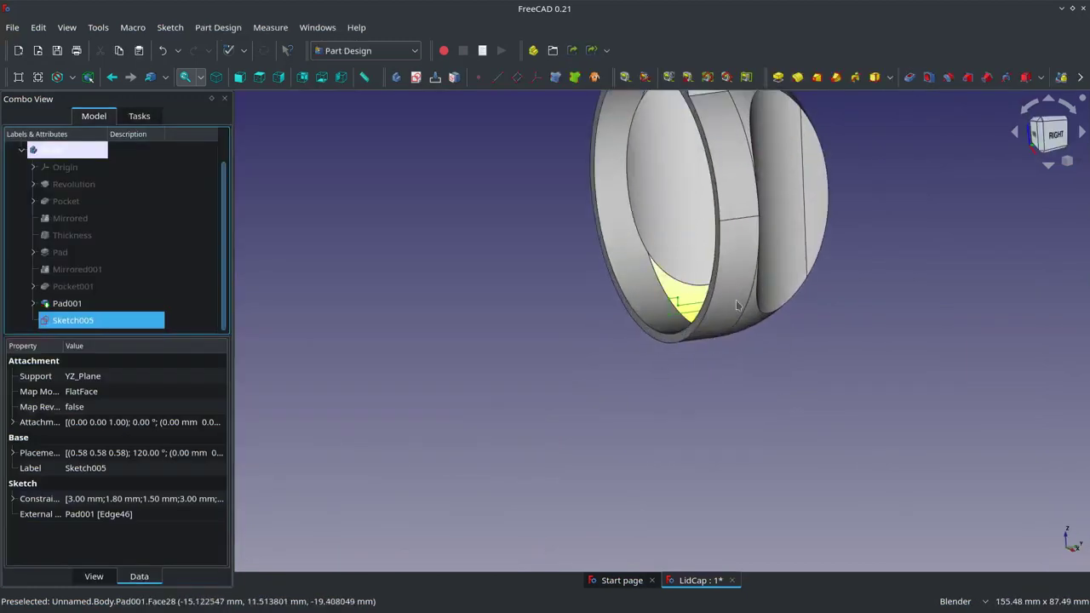
Pad Sketch005 7 mm symmetric to its plane, creating Pad002
mouse_move(647, 389)
middle_down()
mouse_move(861, 377)
mouse_move(676, 382)
mouse_move(600, 354)
middle_up()
scroll(681, 462, down, 1)
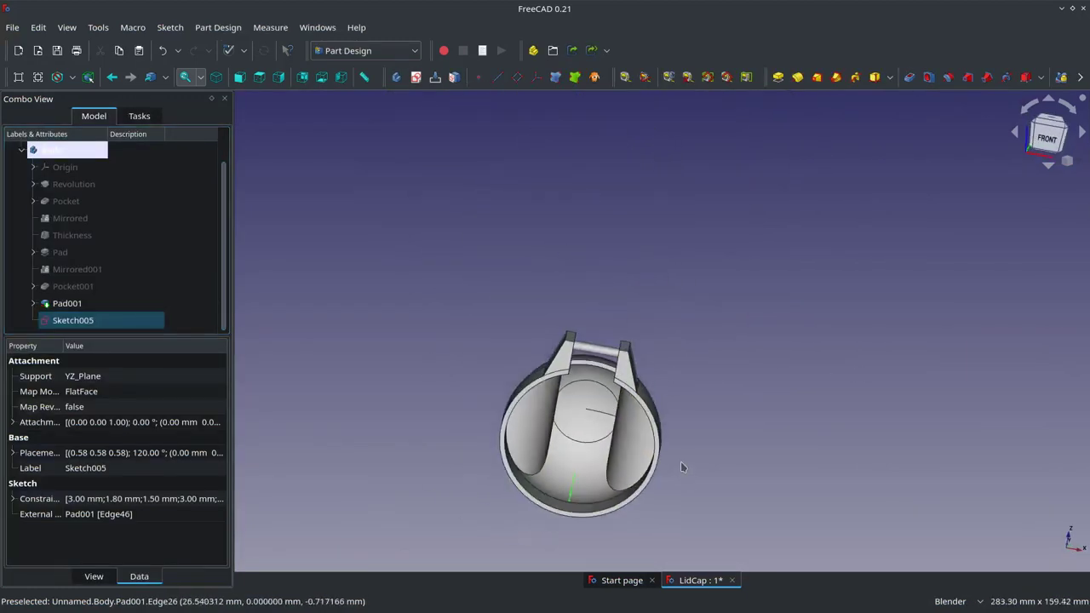
scroll(667, 524, up, 2)
mouse_move(667, 524)
middle_down()
mouse_move(561, 474)
mouse_move(627, 411)
middle_up()
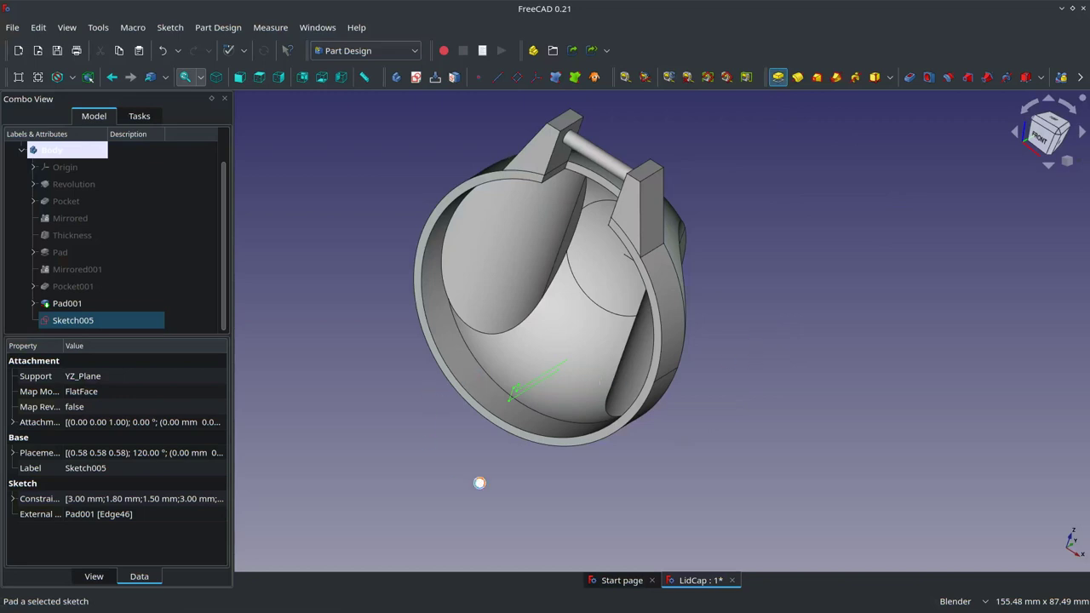
key(1)
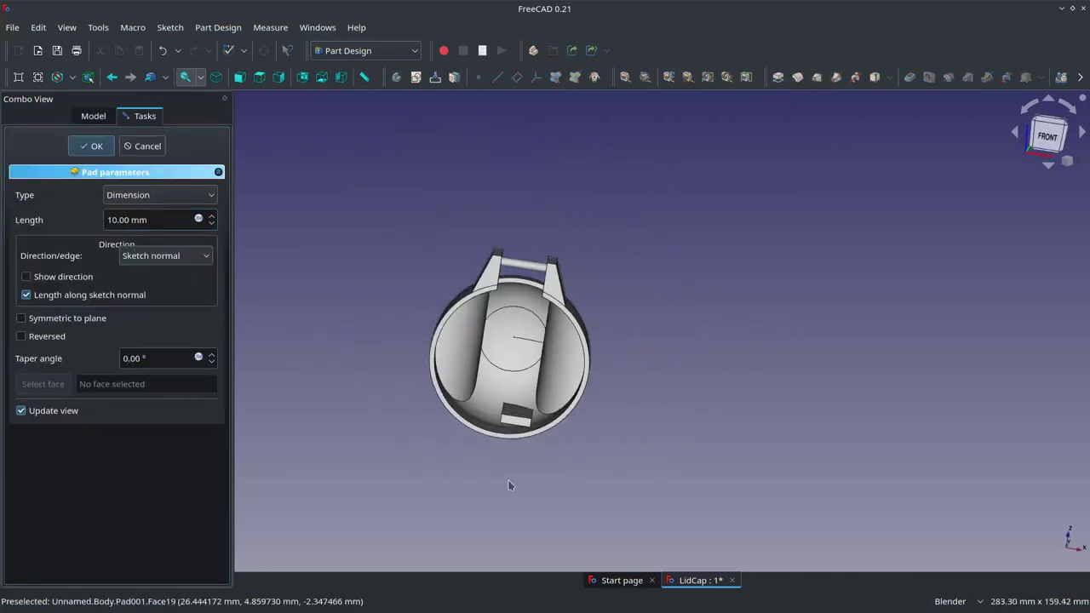
scroll(509, 486, up, 2)
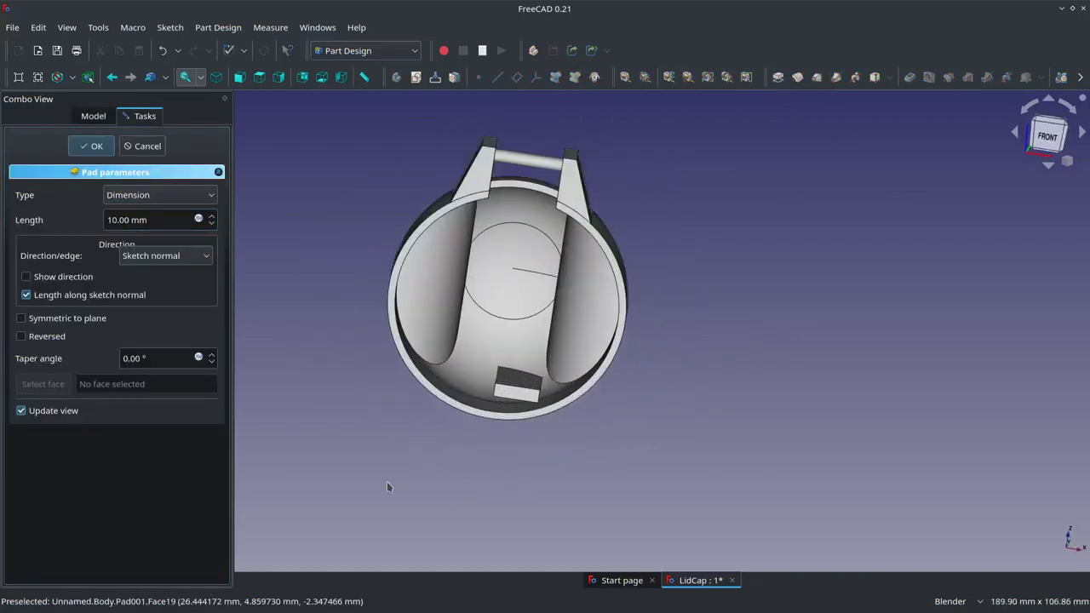
click(68, 320)
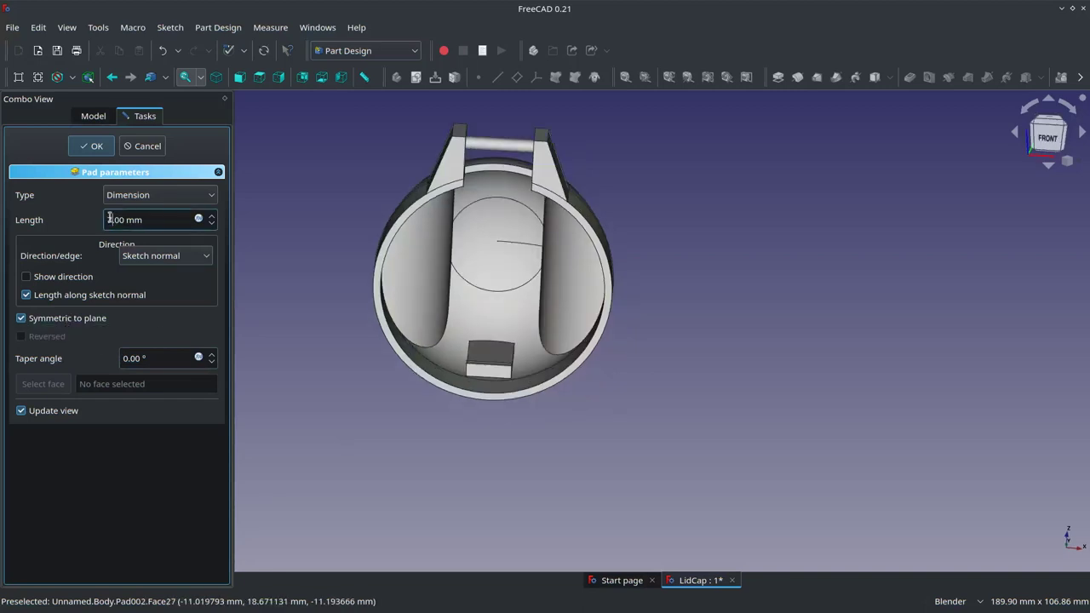
text(7)
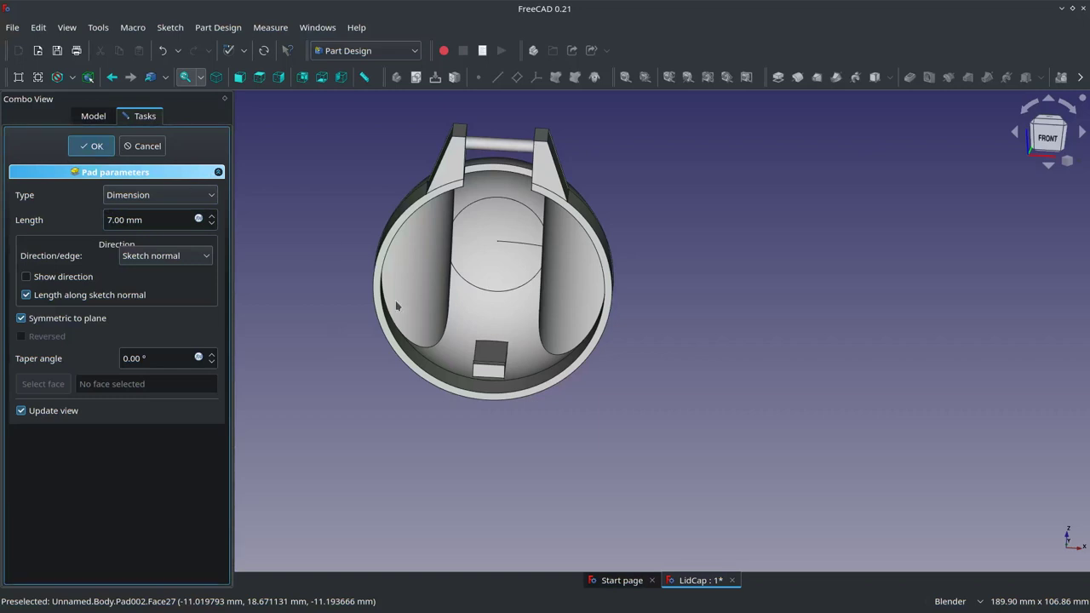
key(Return)
middle_drag(394, 309, 517, 369)
Orbit around the cap to inspect the new inner lip from several angles
scroll(809, 353, down, 3)
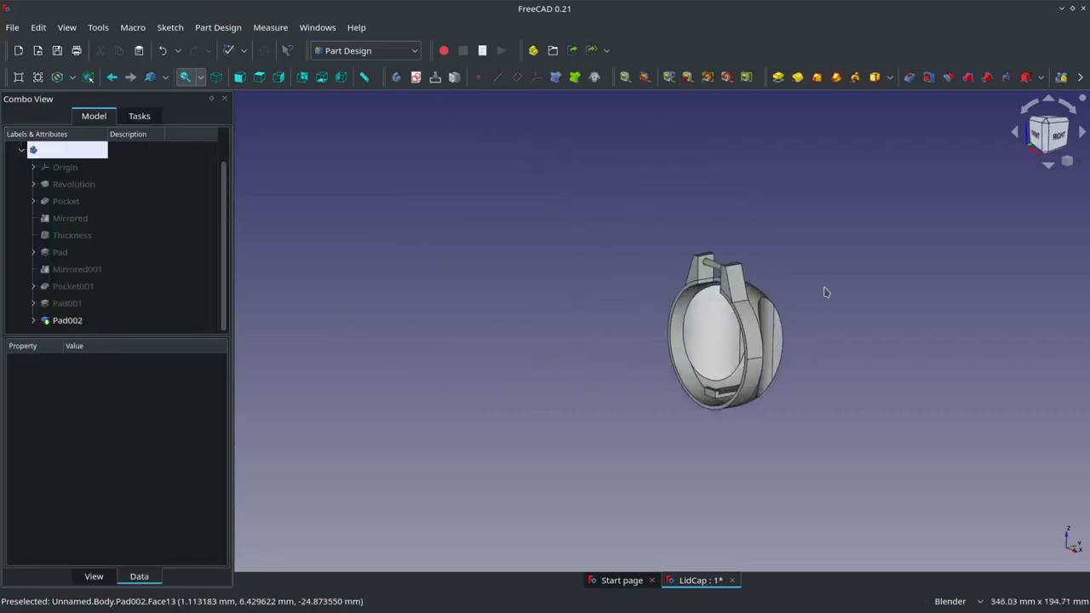
scroll(824, 292, up, 3)
mouse_move(761, 423)
middle_down()
mouse_move(786, 418)
mouse_move(753, 417)
middle_up()
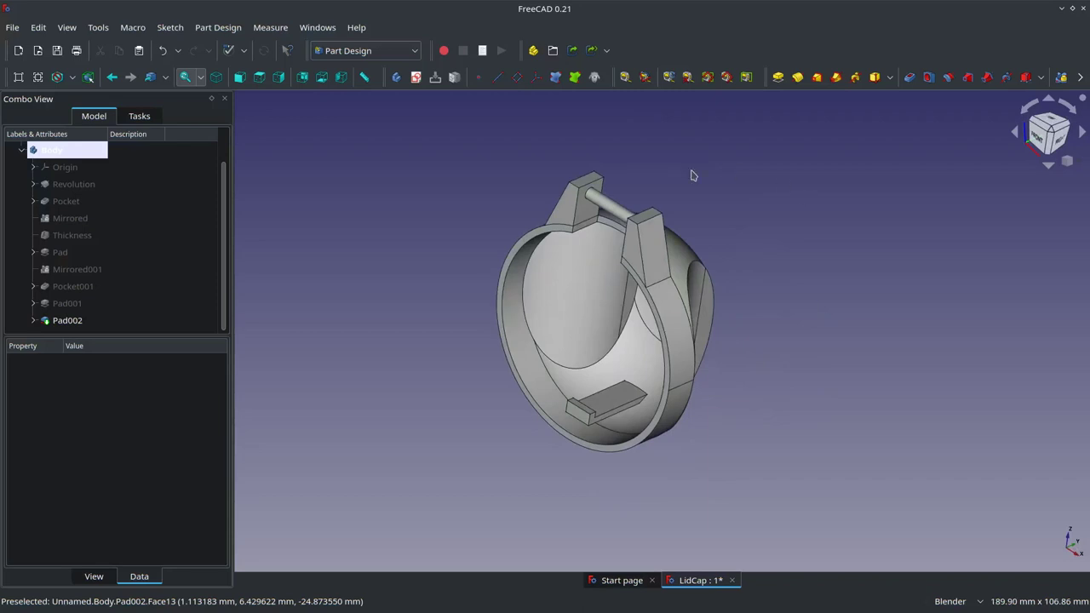
mouse_move(616, 531)
middle_down()
mouse_move(579, 497)
mouse_move(615, 508)
middle_up()
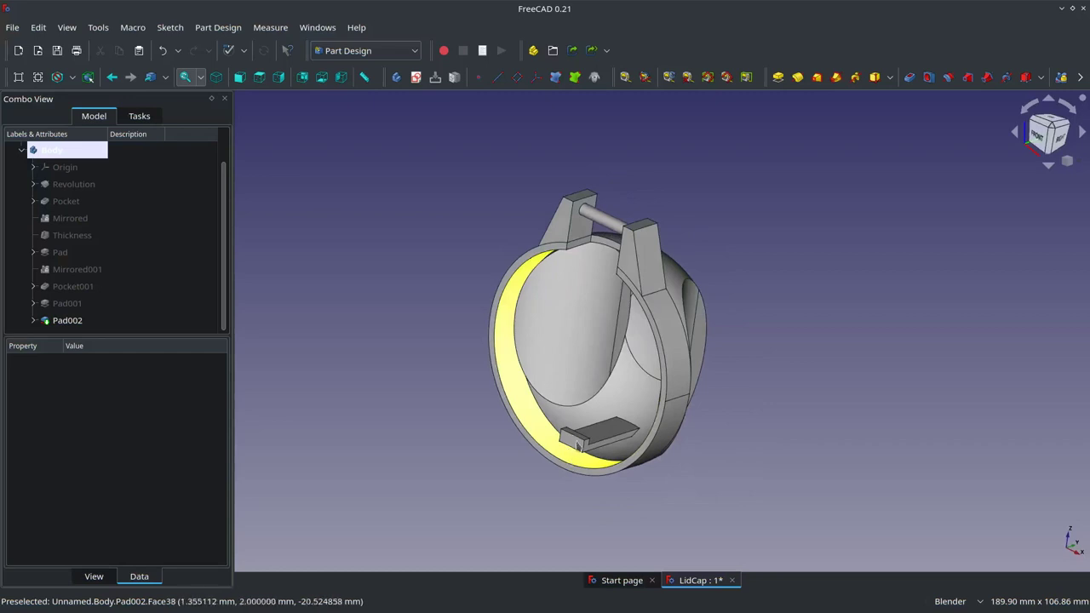
key(1)
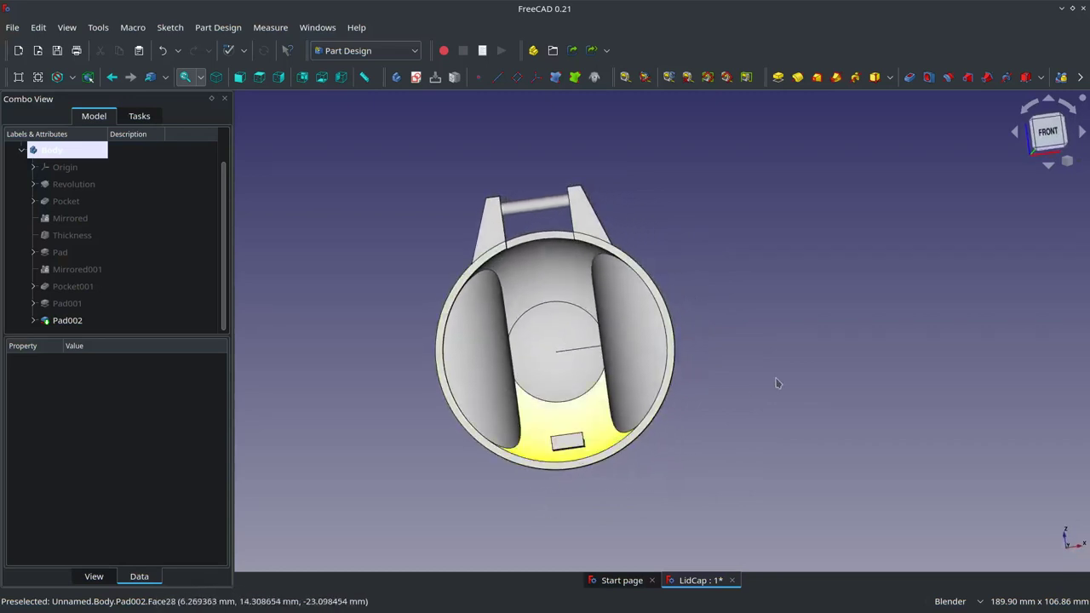
middle_drag(774, 378, 680, 413)
scroll(760, 308, down, 5)
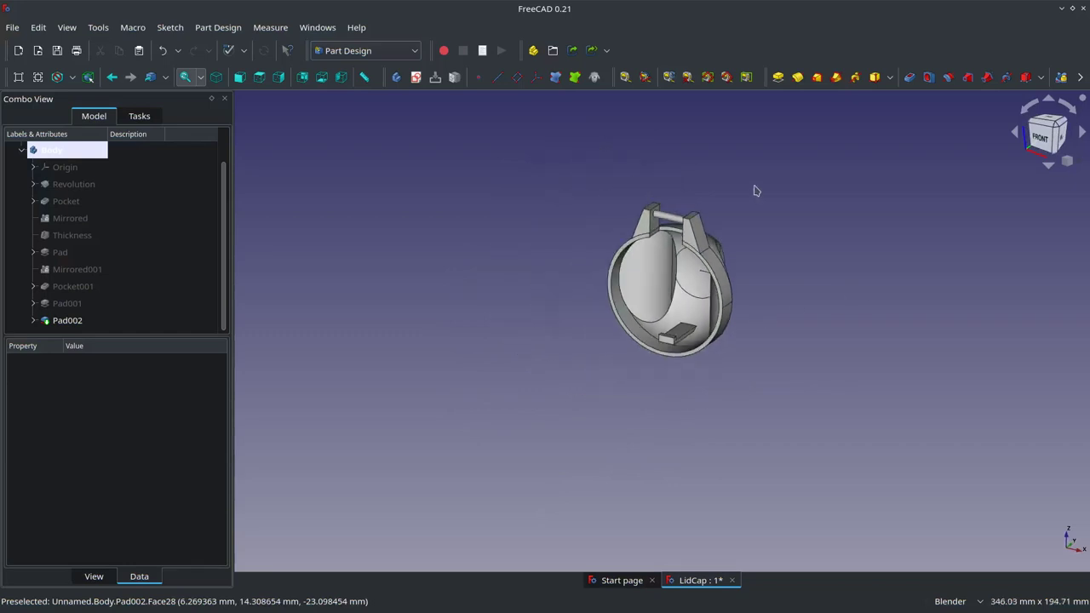
scroll(749, 204, up, 5)
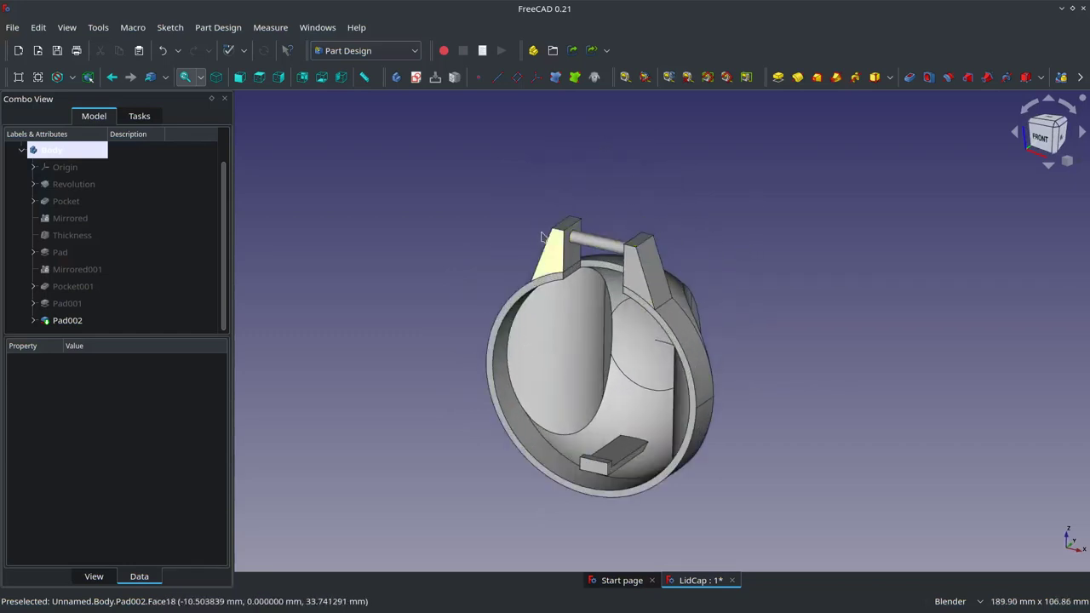
mouse_move(718, 253)
middle_down()
mouse_move(596, 365)
mouse_move(592, 340)
middle_up()
scroll(593, 340, down, 5)
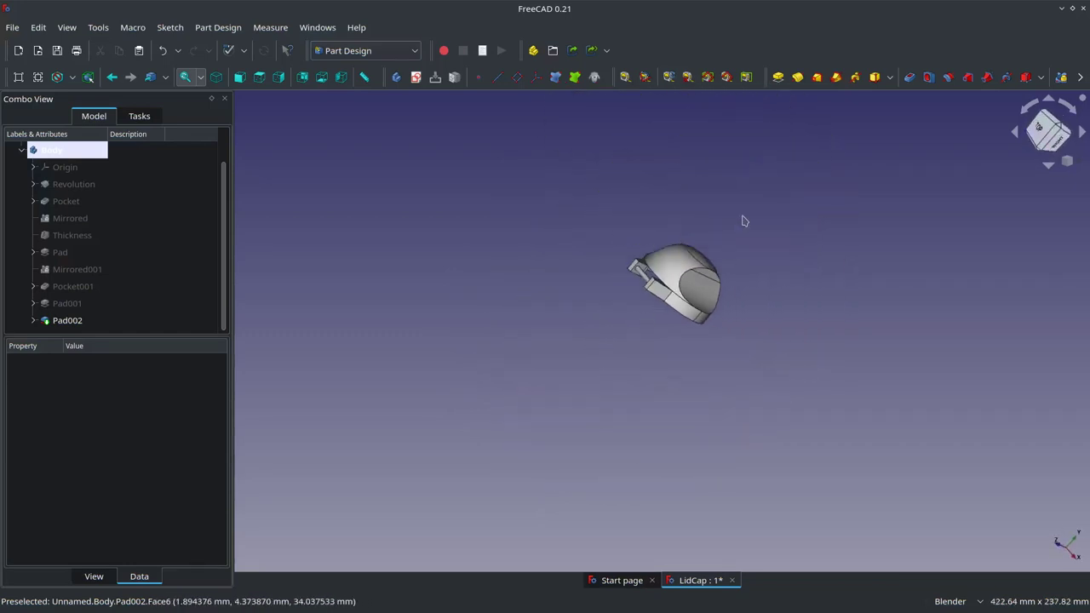
scroll(741, 222, up, 5)
Switch to isometric view and save the LidCap document
key(0)
key(ctrl+s)
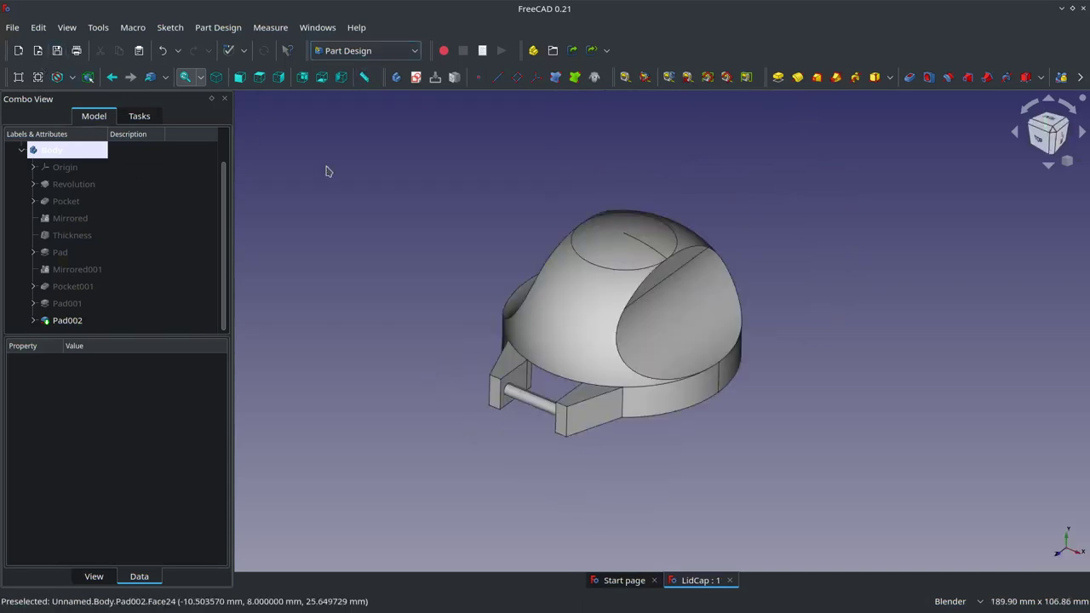
mouse_move(673, 315)
middle_down()
mouse_move(650, 484)
mouse_move(552, 112)
middle_up()
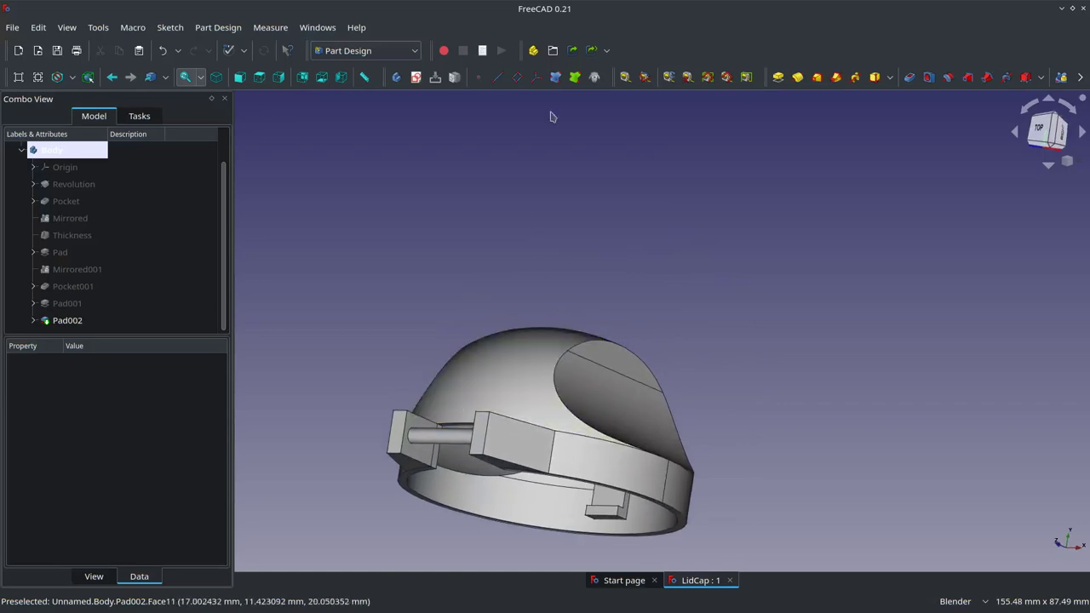
Create a new sketch on YZ_Plane and show the cap in section view
click(416, 76)
middle_drag(477, 256, 545, 275)
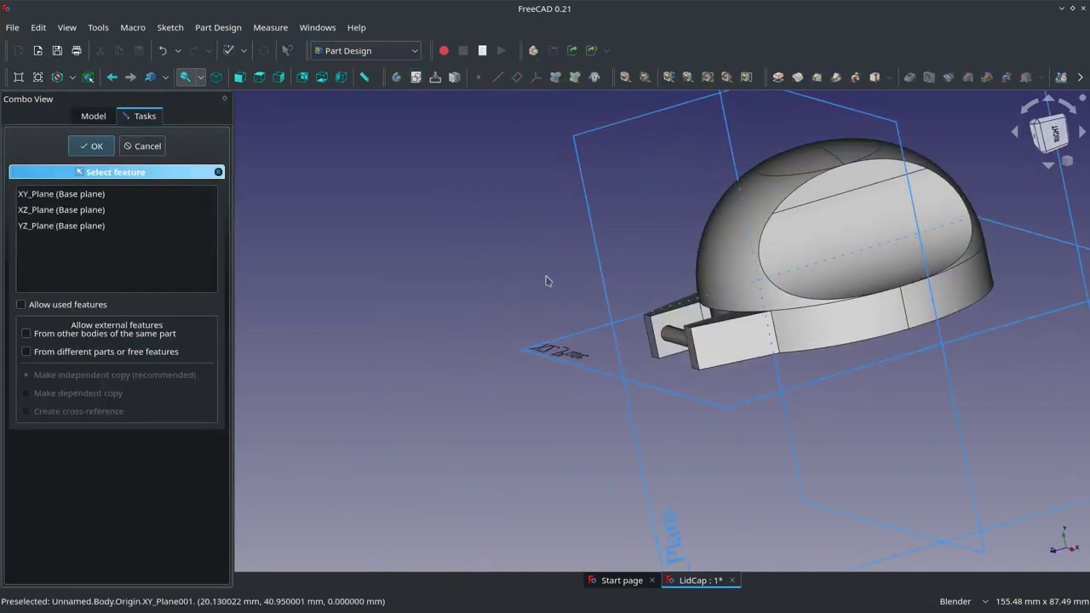
scroll(545, 275, down, 3)
middle_drag(827, 175, 873, 174)
scroll(620, 194, up, 3)
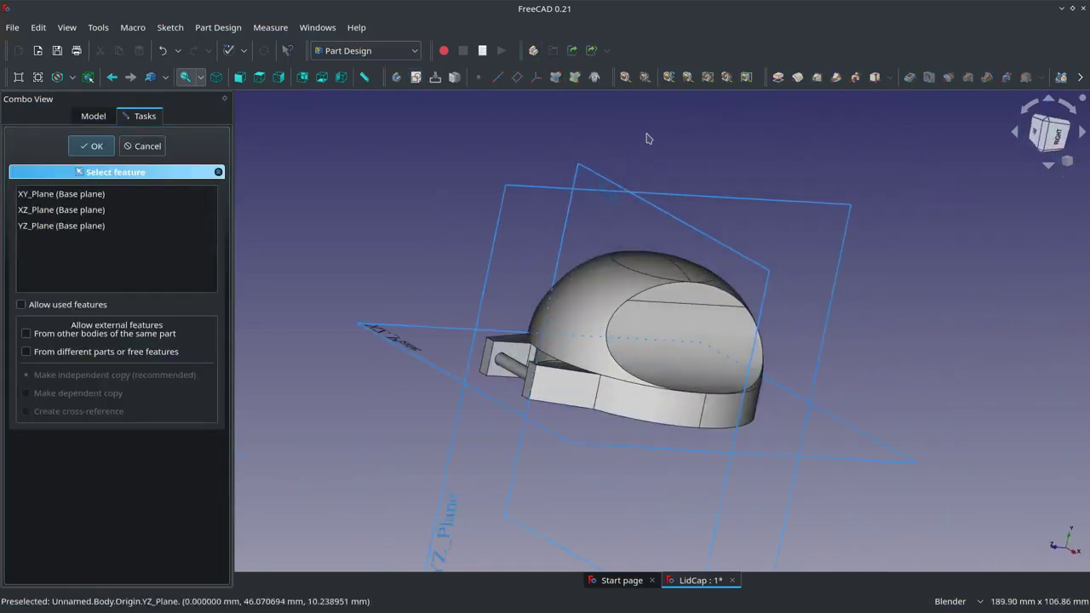
middle_drag(647, 138, 565, 188)
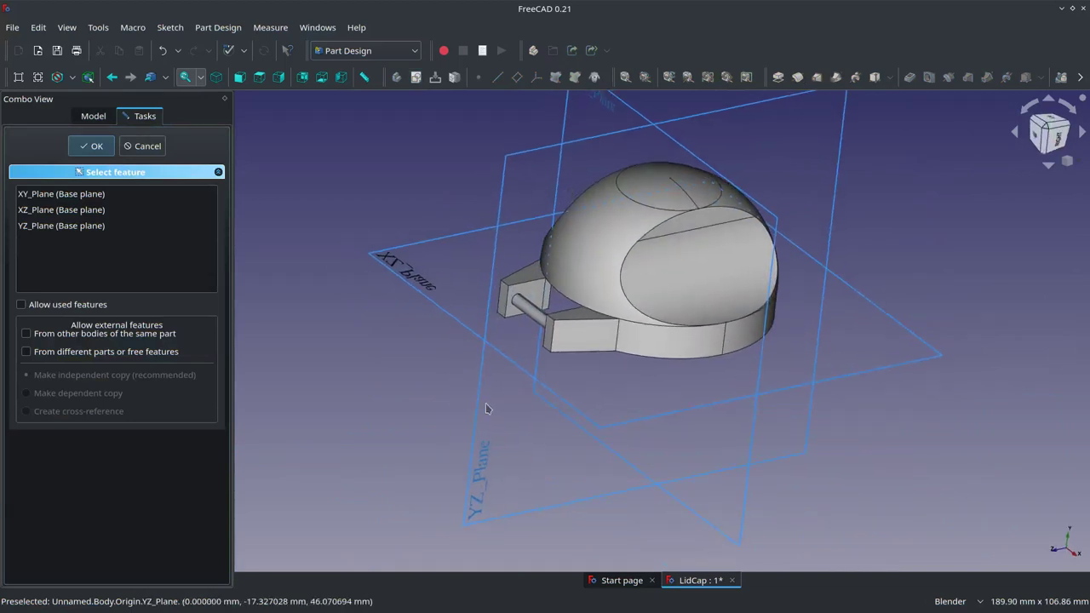
click(654, 364)
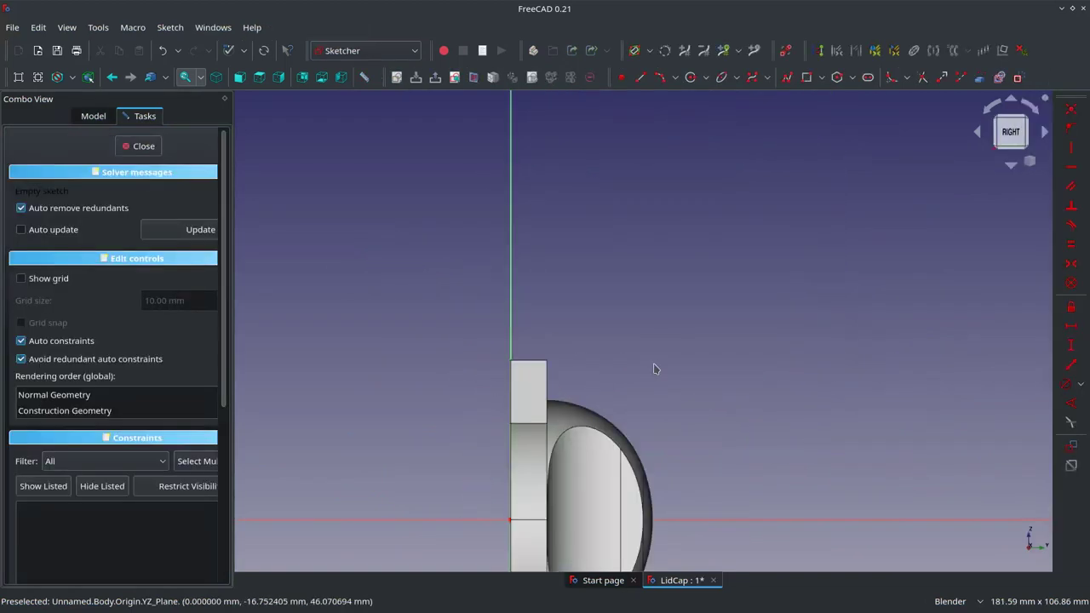
click(473, 77)
scroll(511, 528, up, 5)
scroll(634, 229, up, 3)
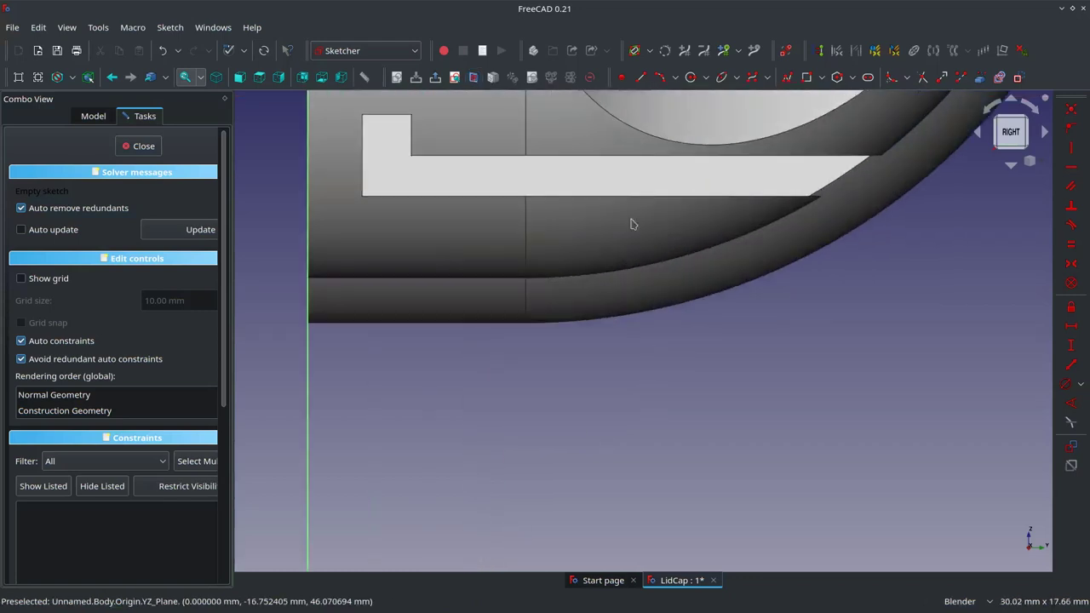
scroll(656, 170, down, 3)
scroll(681, 111, up, 3)
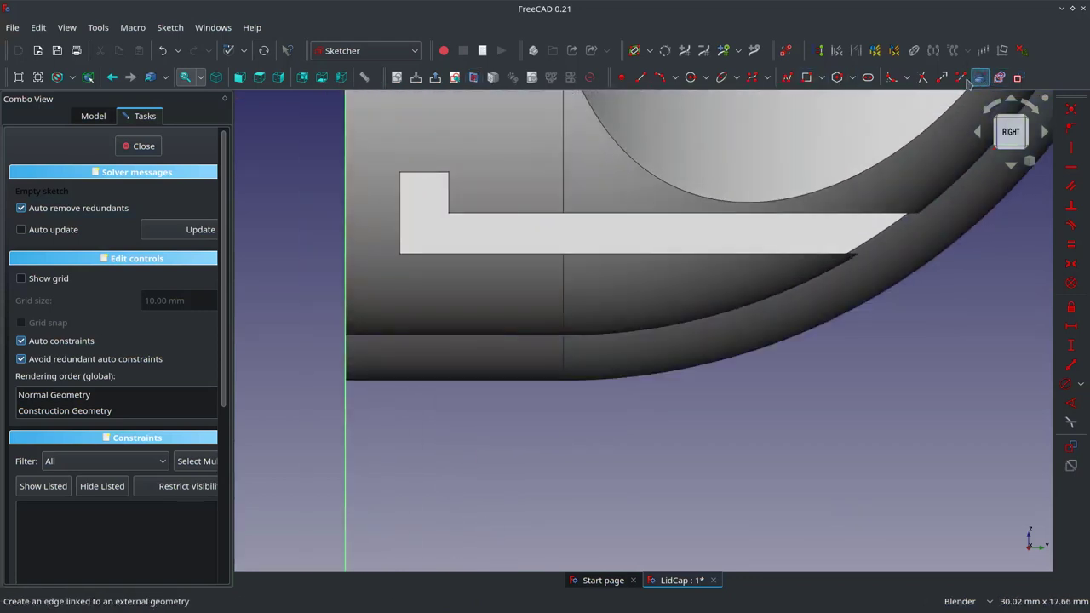
Link the lip profile's bottom edge and vertical edge as external geometry
click(975, 80)
click(505, 255)
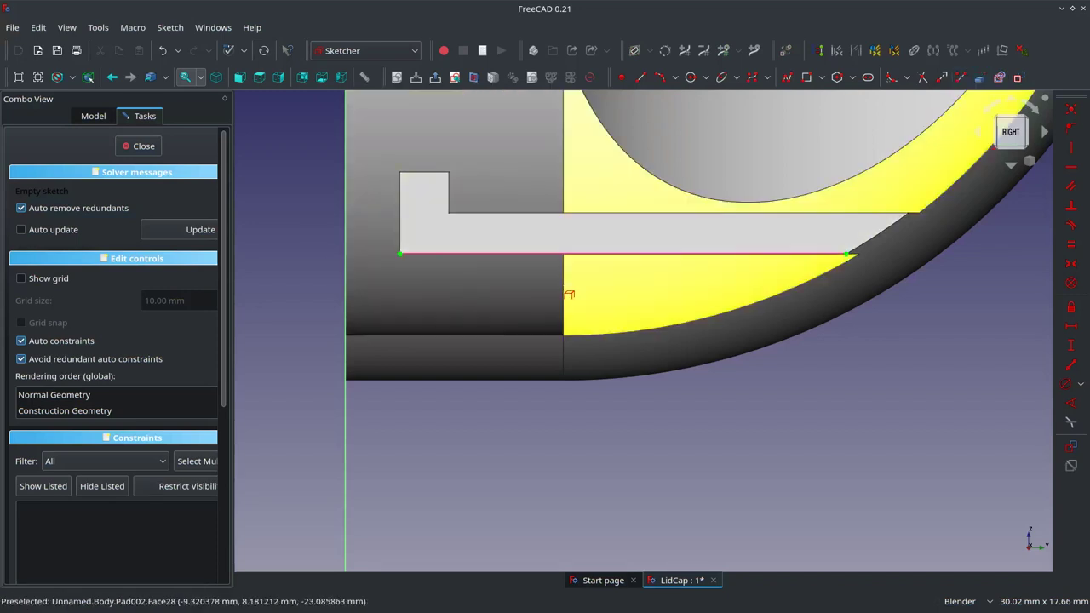
click(563, 290)
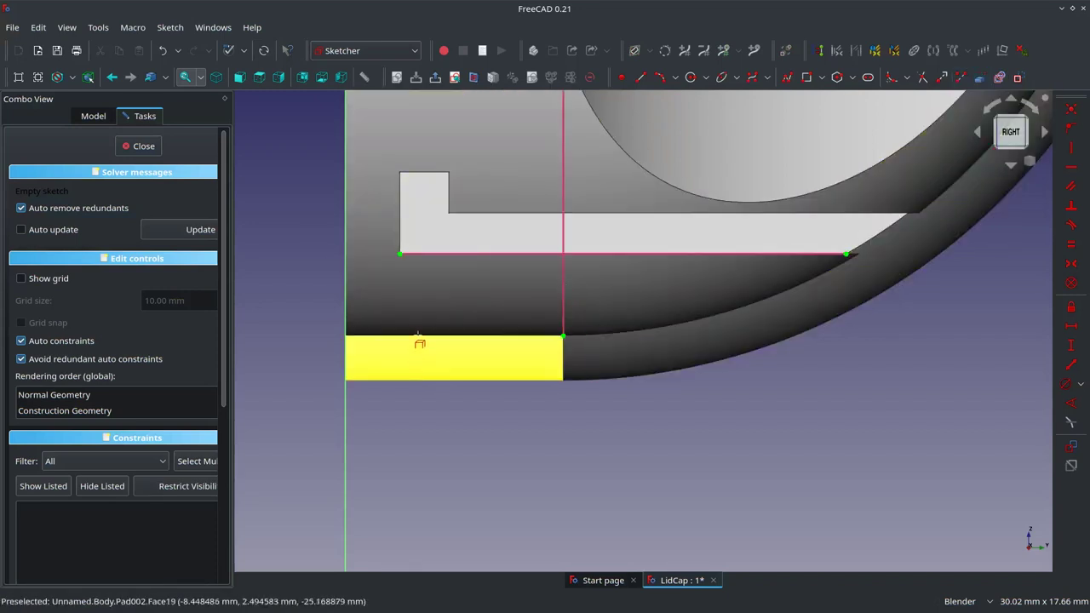
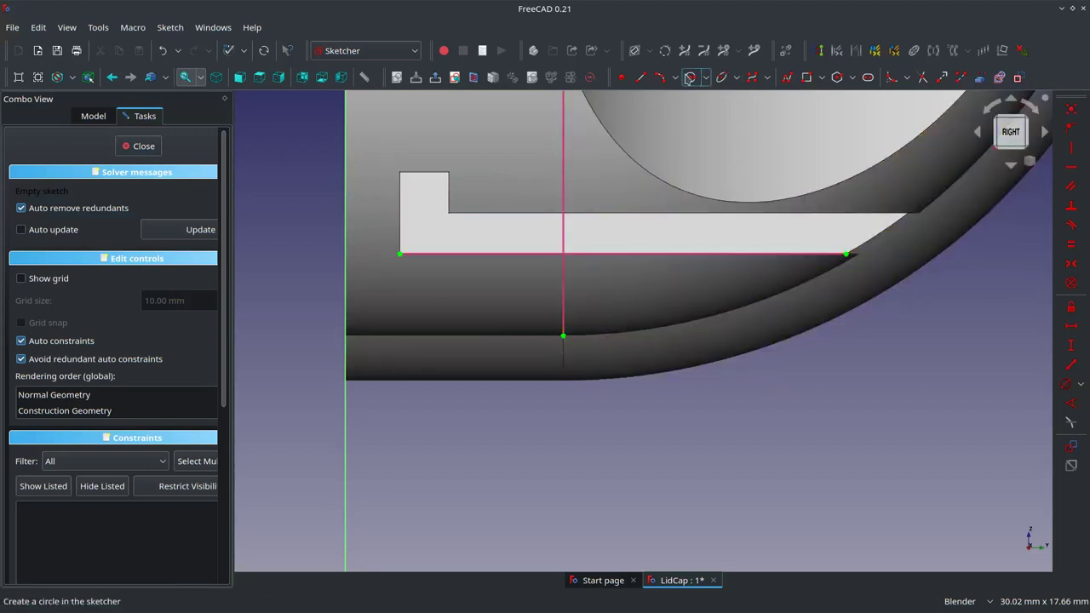
Draw the tab's vertical side down from the flange's bottom edge
click(640, 81)
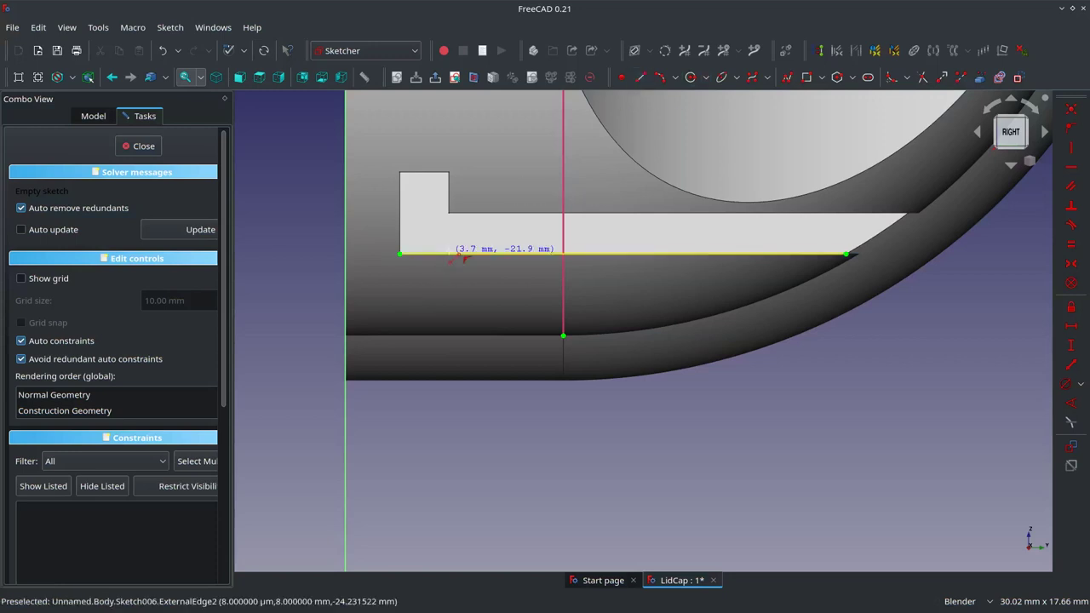
click(453, 254)
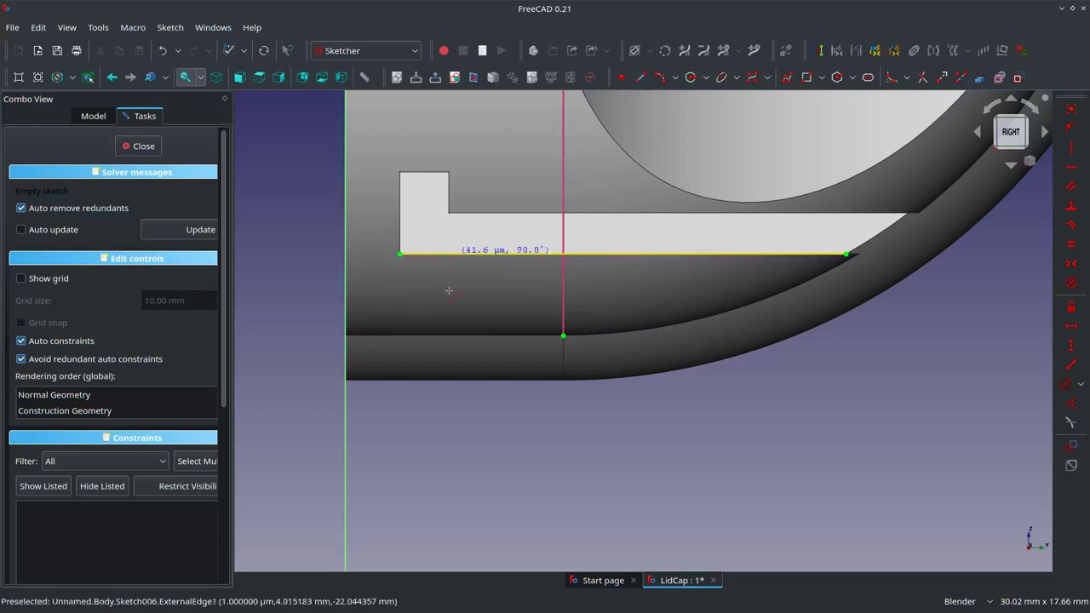
click(453, 336)
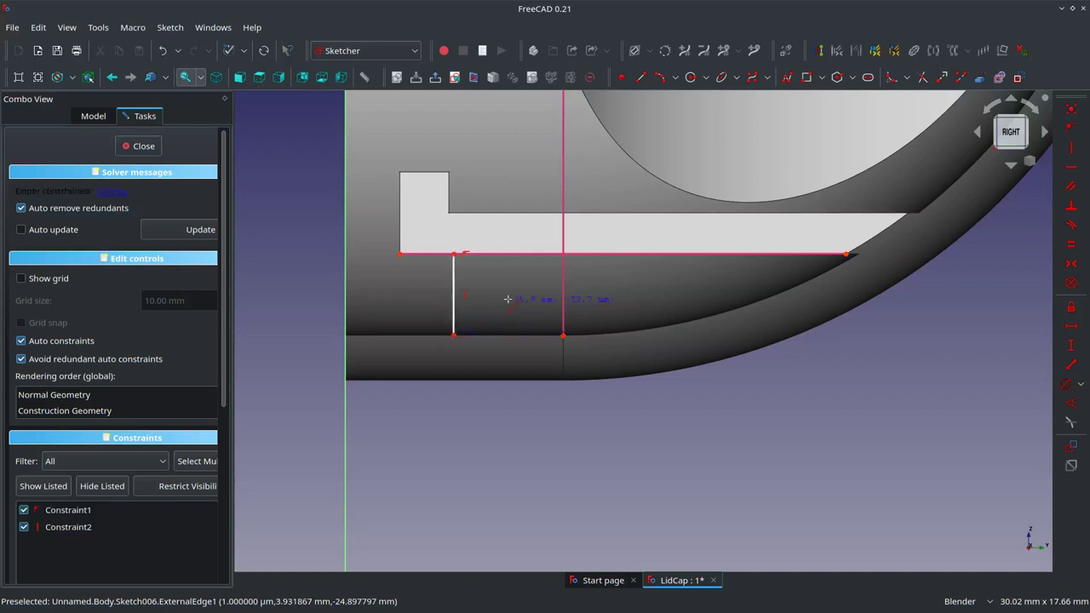
click(453, 335)
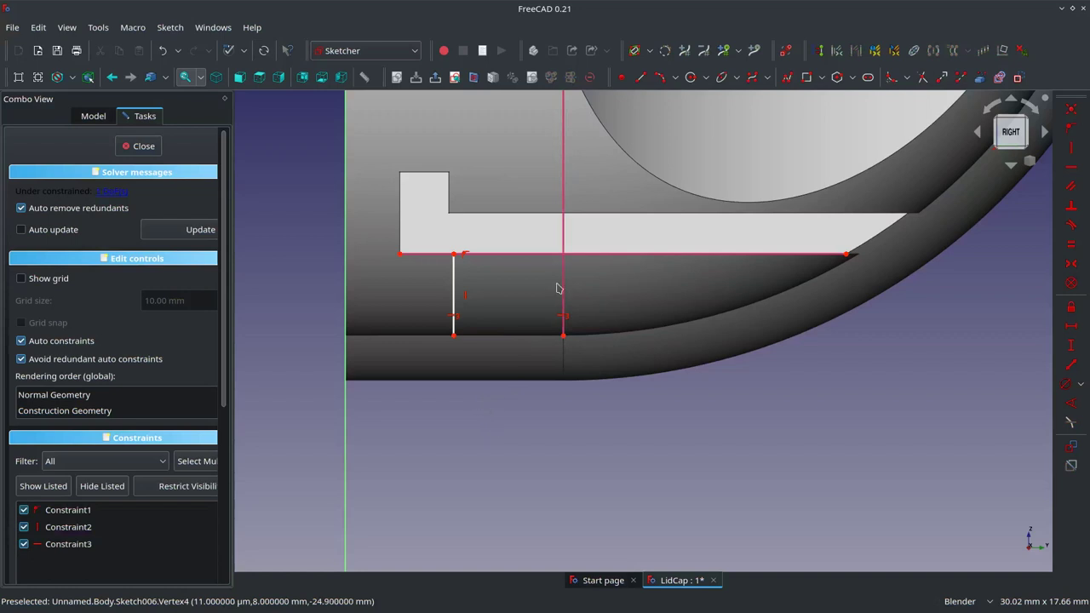
Draw the tab's bottom line to the vertical axis and a line to the flange's right end
click(642, 82)
click(454, 336)
click(564, 337)
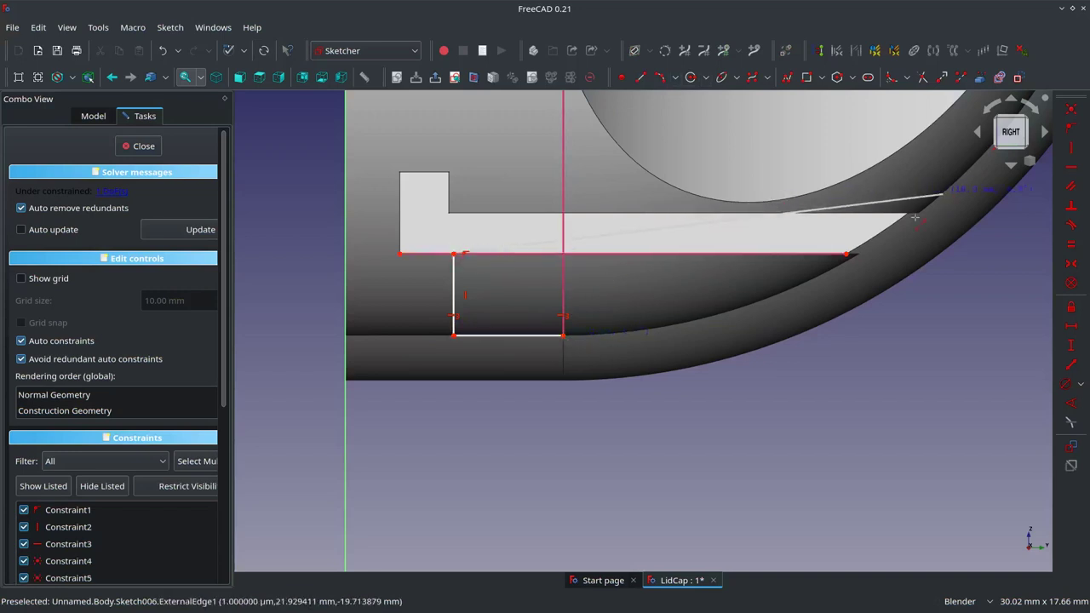
scroll(855, 252, up, 2)
scroll(852, 253, up, 2)
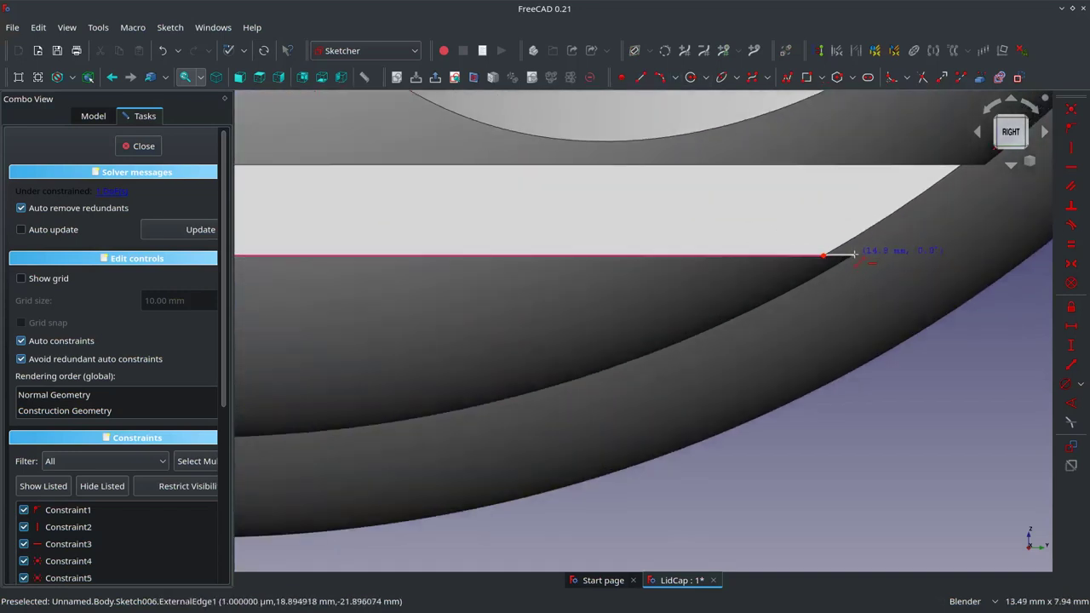
click(856, 254)
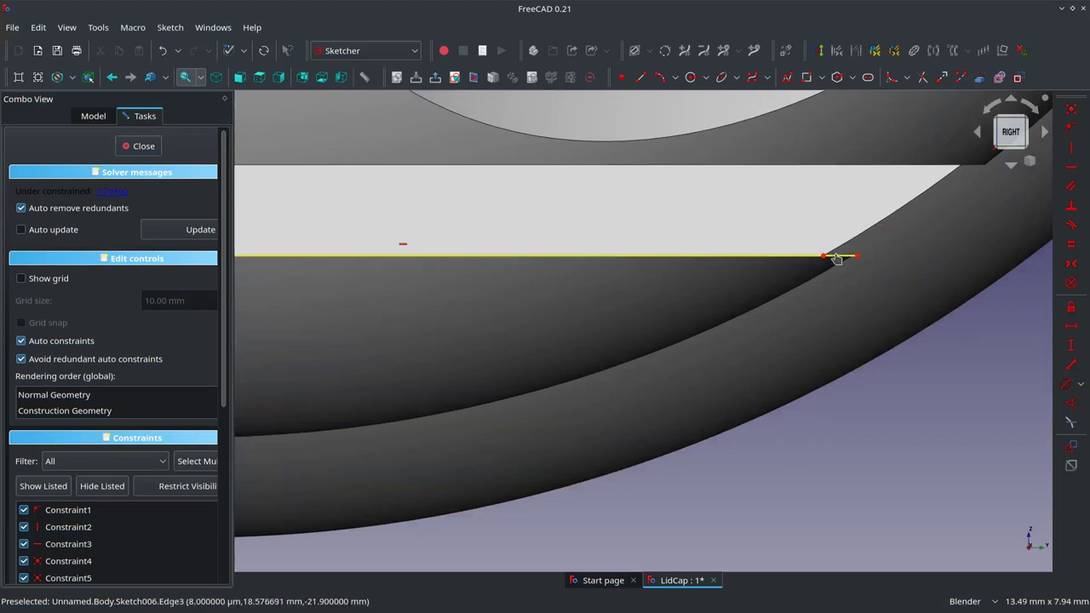
key(Escape)
scroll(864, 262, down, 3)
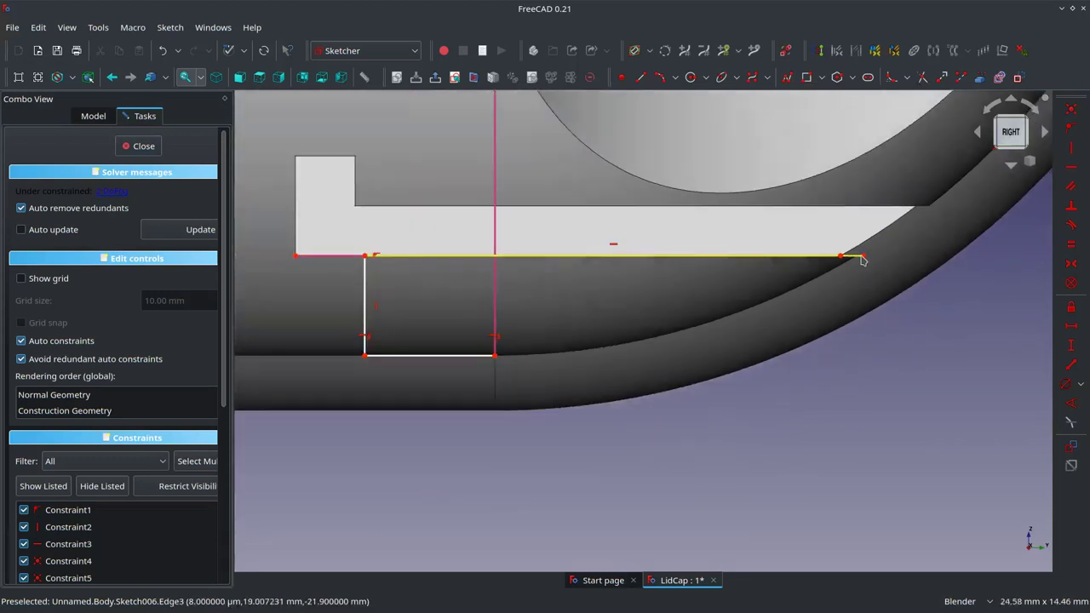
scroll(869, 266, up, 5)
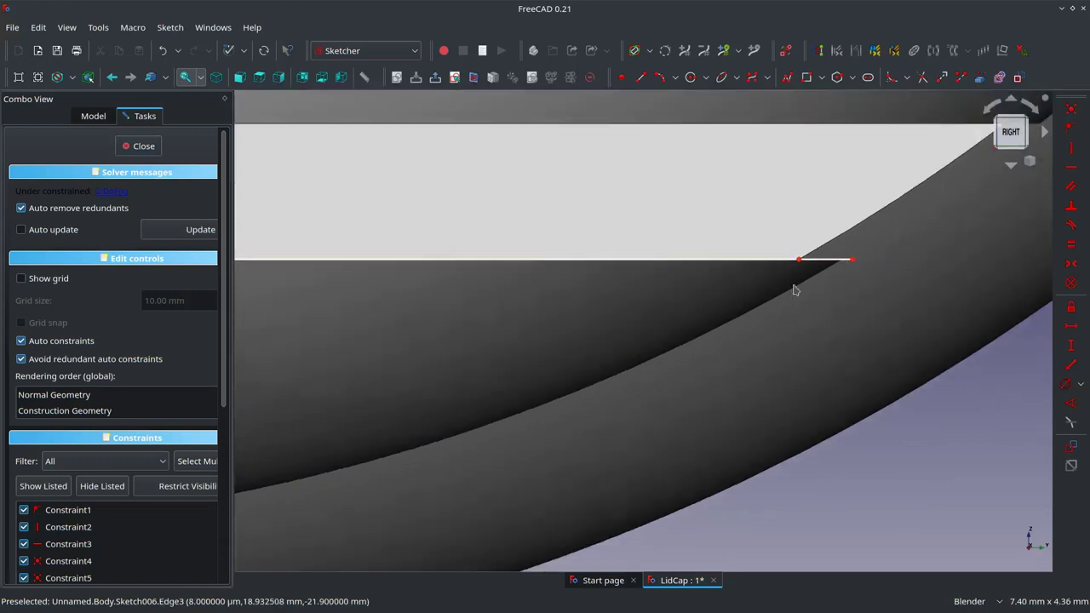
scroll(795, 287, down, 2)
scroll(754, 315, down, 4)
scroll(713, 340, up, 4)
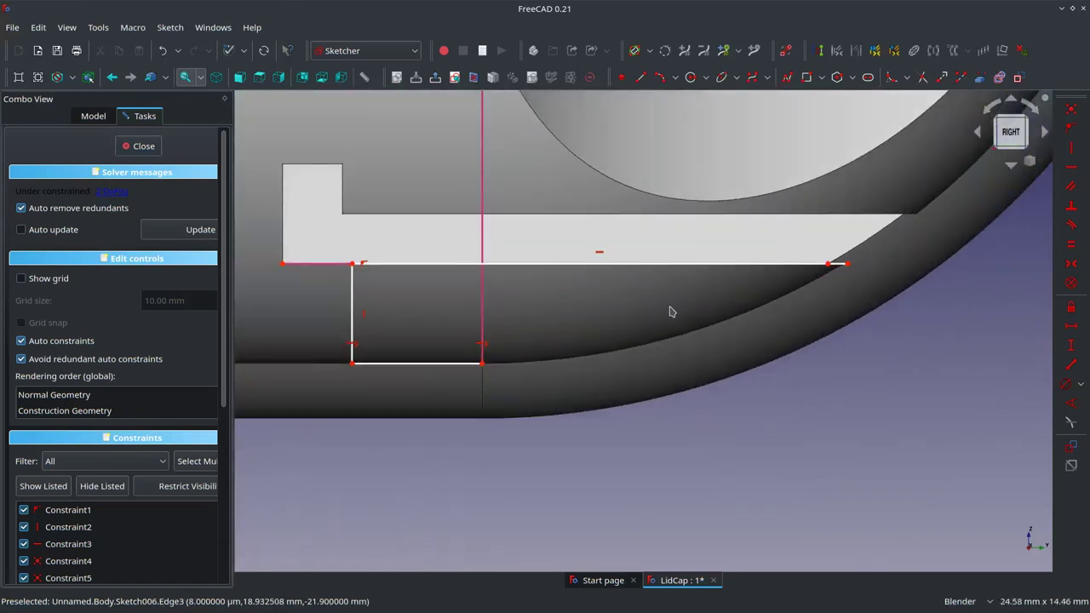
Add a 3-point arc from the bottom line's right end up to the flange's right corner
click(661, 78)
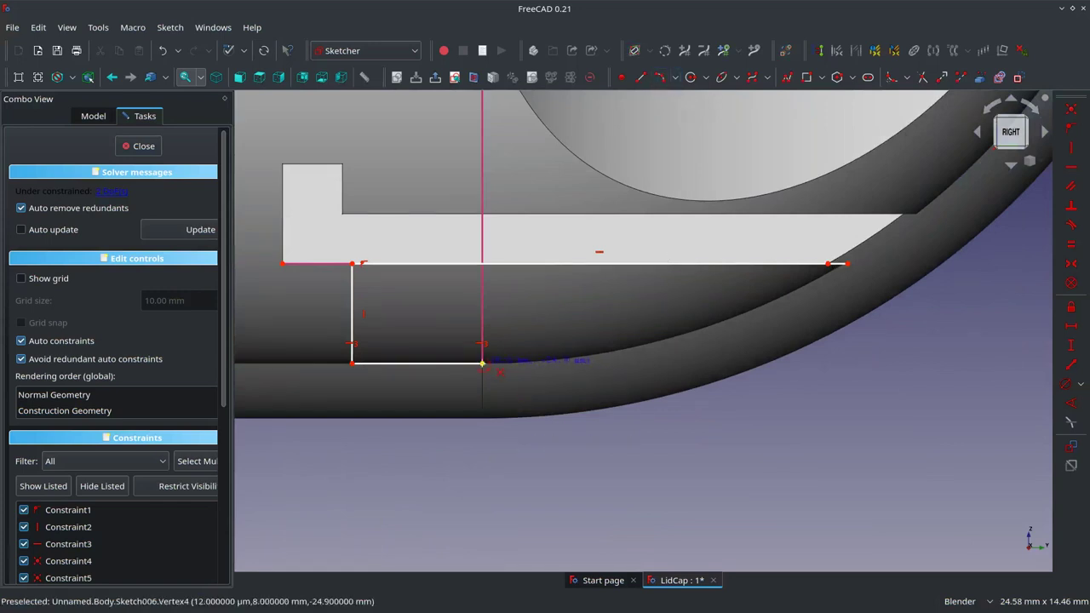
click(666, 313)
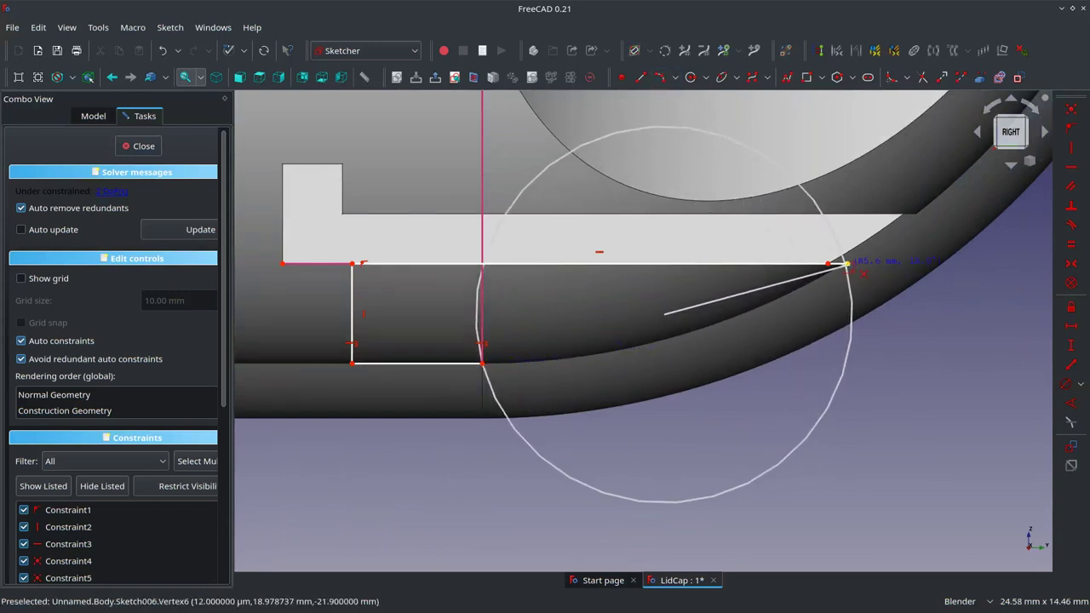
click(849, 264)
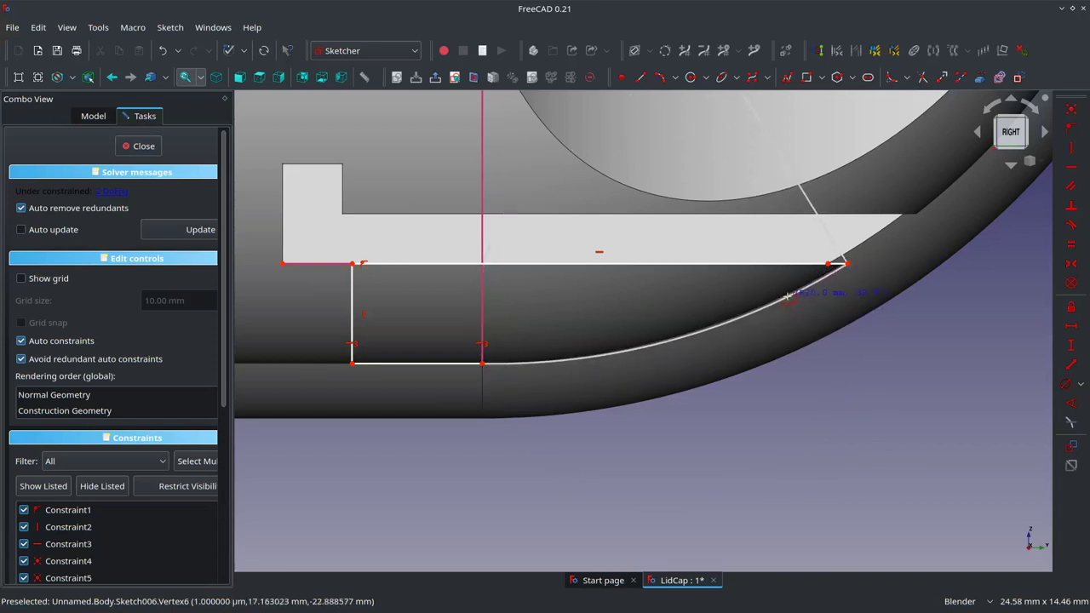
scroll(533, 367, up, 4)
click(571, 361)
scroll(571, 361, down, 7)
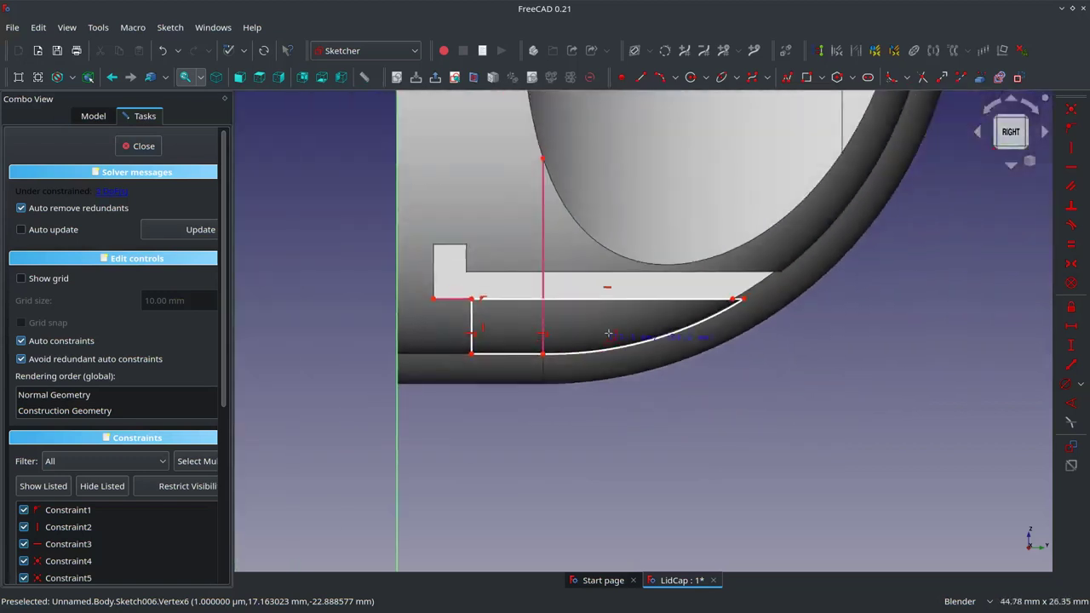
scroll(854, 309, up, 9)
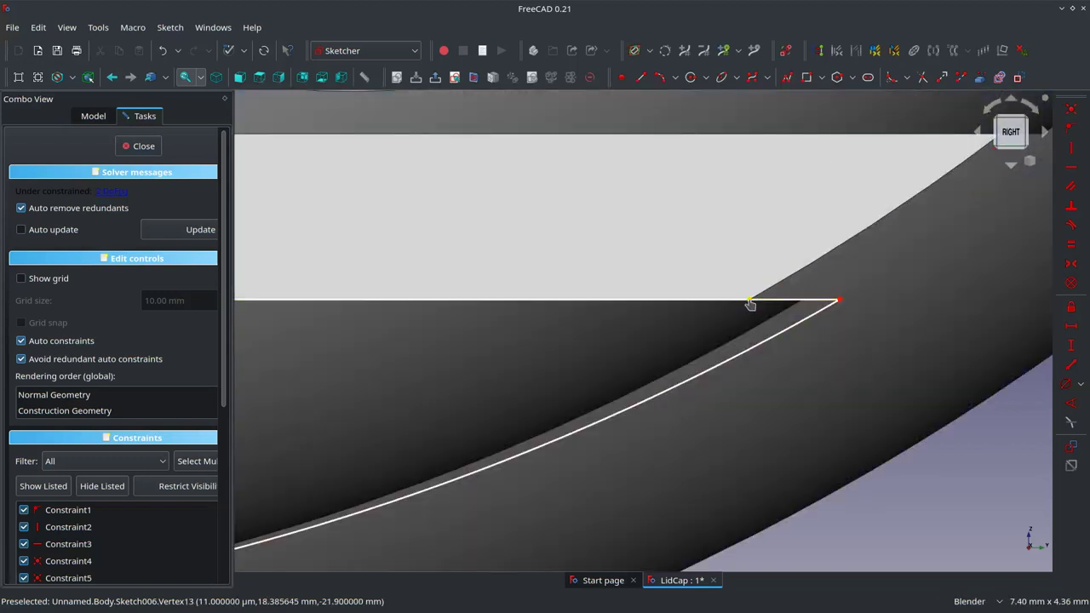
click(838, 301)
Constrain a 1 mm horizontal gap at the arc's end
click(1071, 325)
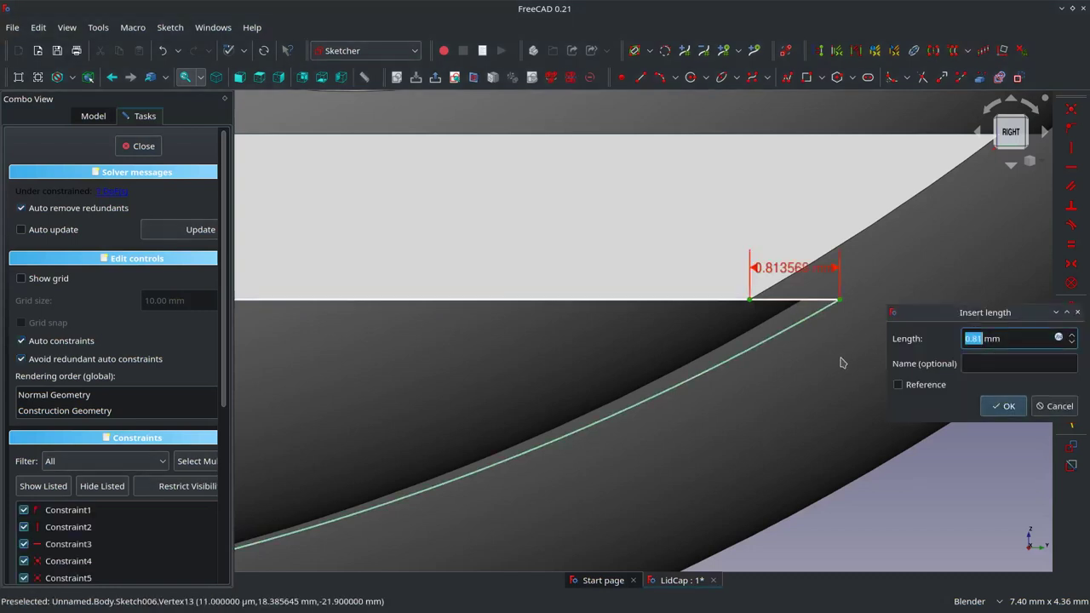
click(1007, 407)
scroll(863, 443, down, 5)
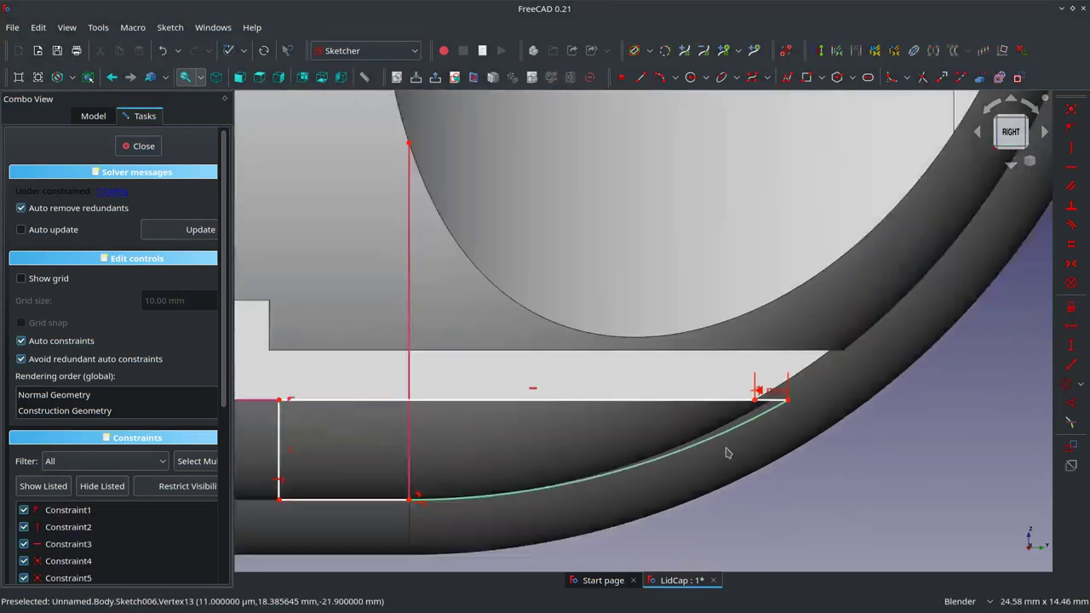
scroll(638, 304, down, 3)
scroll(547, 528, up, 3)
scroll(548, 528, up, 2)
scroll(533, 537, up, 2)
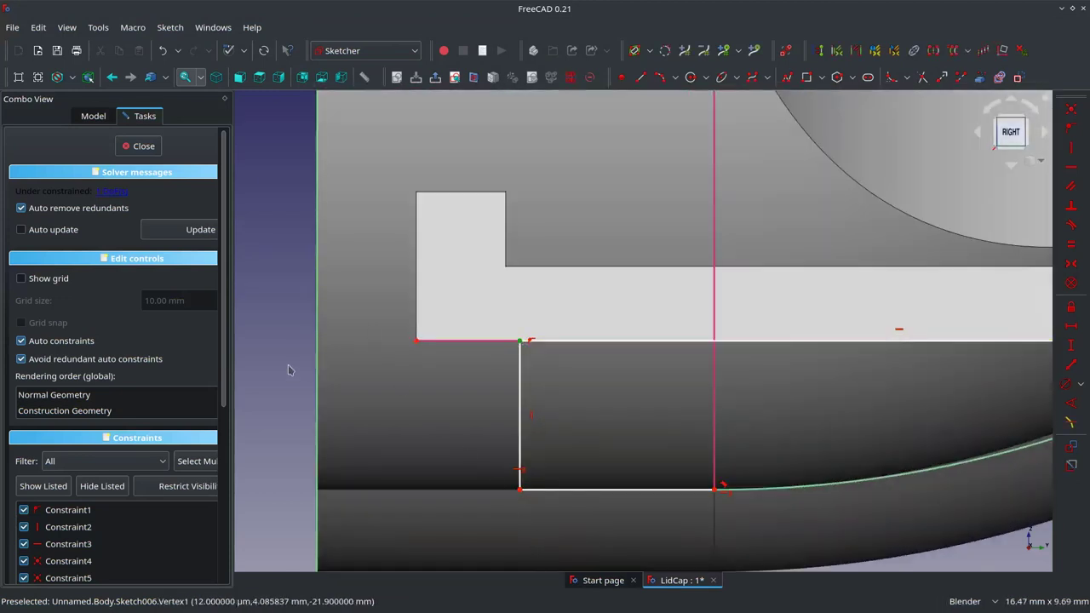
Set the tab 4 mm from the vertical axis and close Sketch006
click(317, 355)
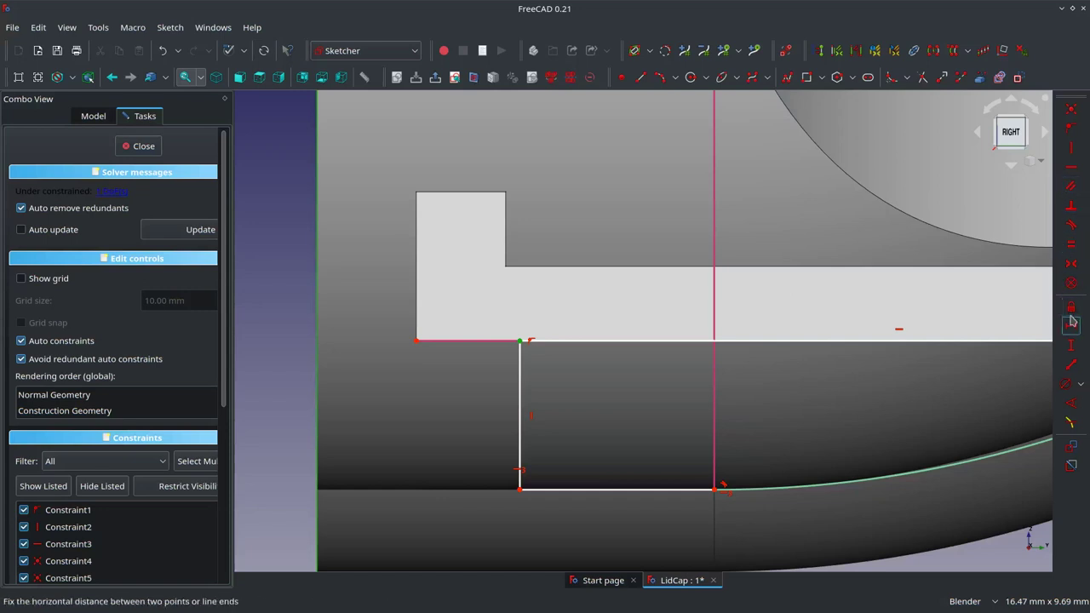
click(1069, 345)
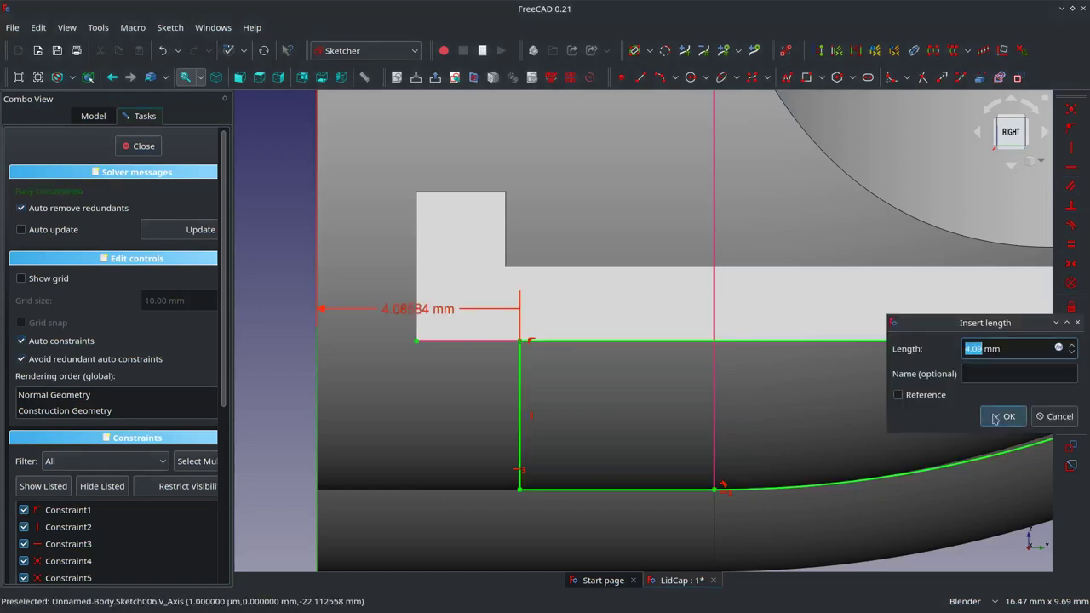
key(Return)
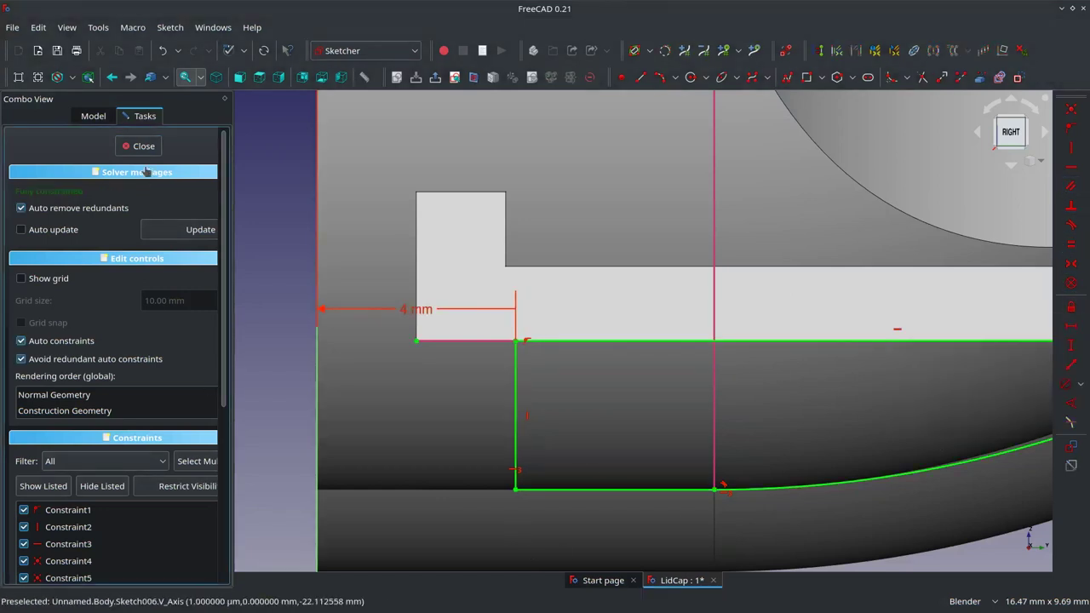
key(Escape)
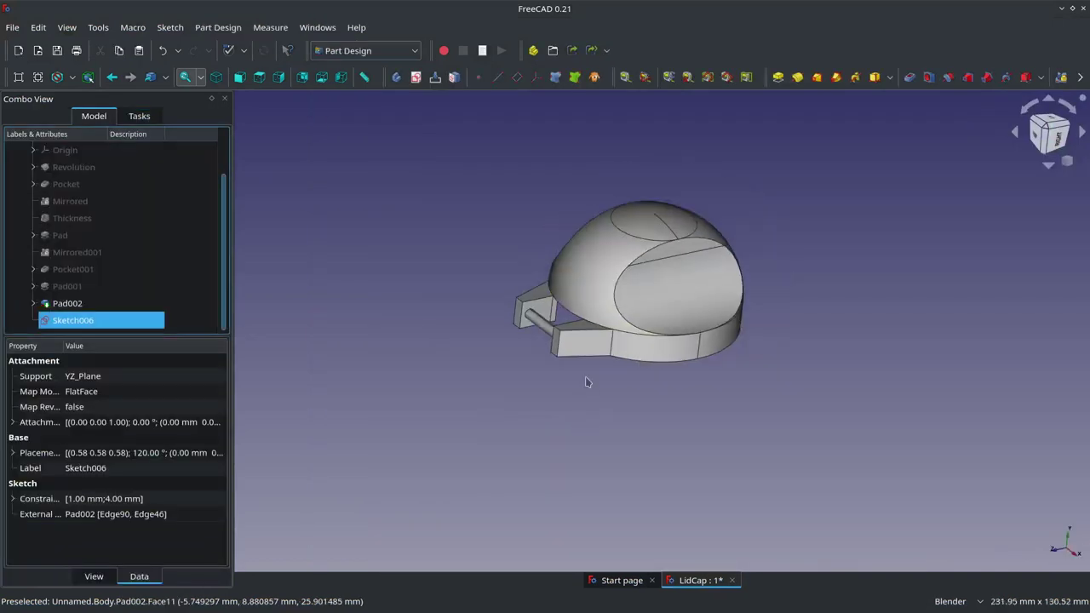
Pad Sketch006 0.6 mm symmetric to its plane, creating Pad003
click(18, 77)
mouse_move(650, 433)
middle_down()
mouse_move(711, 483)
mouse_move(719, 451)
middle_up()
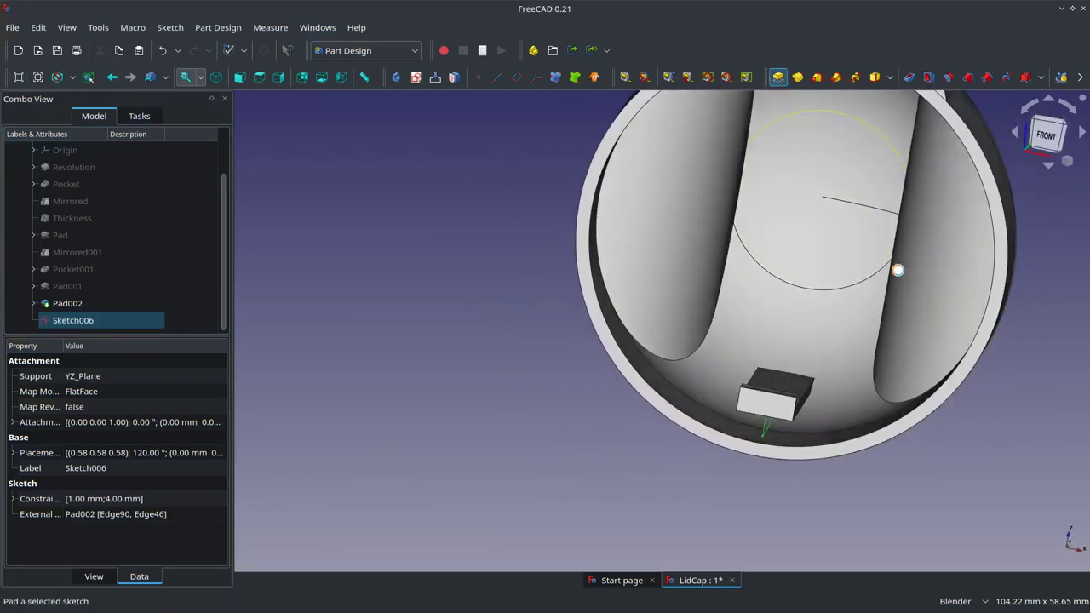
click(777, 77)
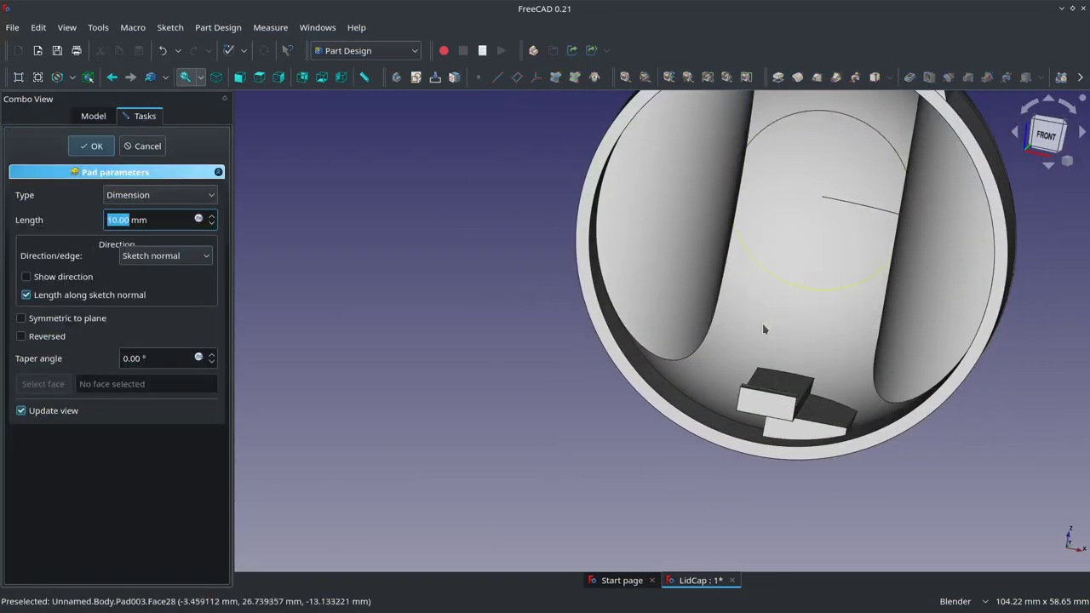
click(51, 318)
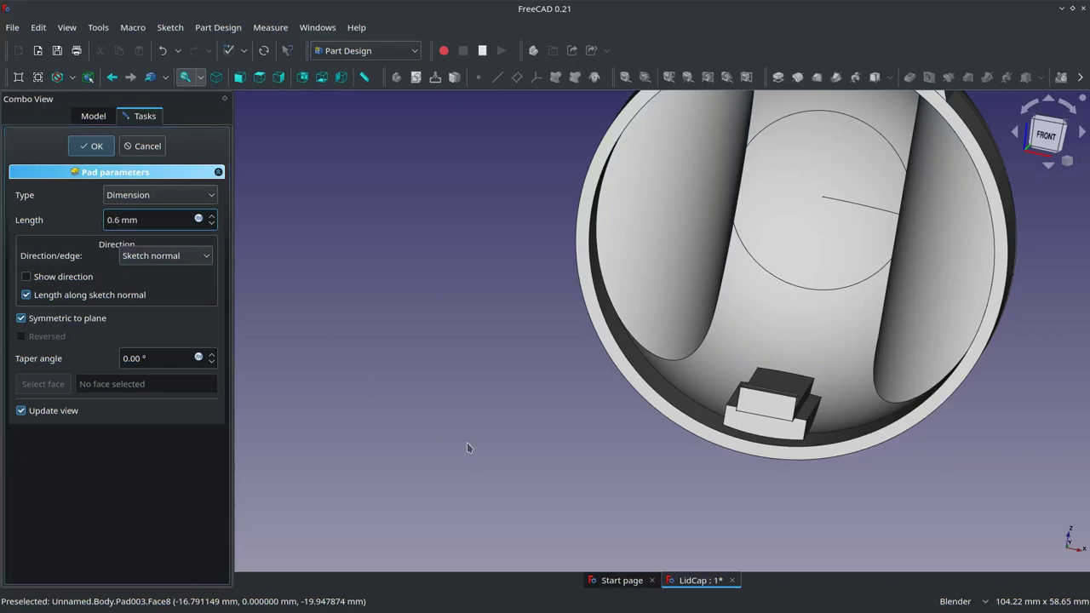
mouse_move(841, 475)
middle_down()
mouse_move(631, 471)
mouse_move(825, 479)
middle_up()
scroll(826, 480, down, 5)
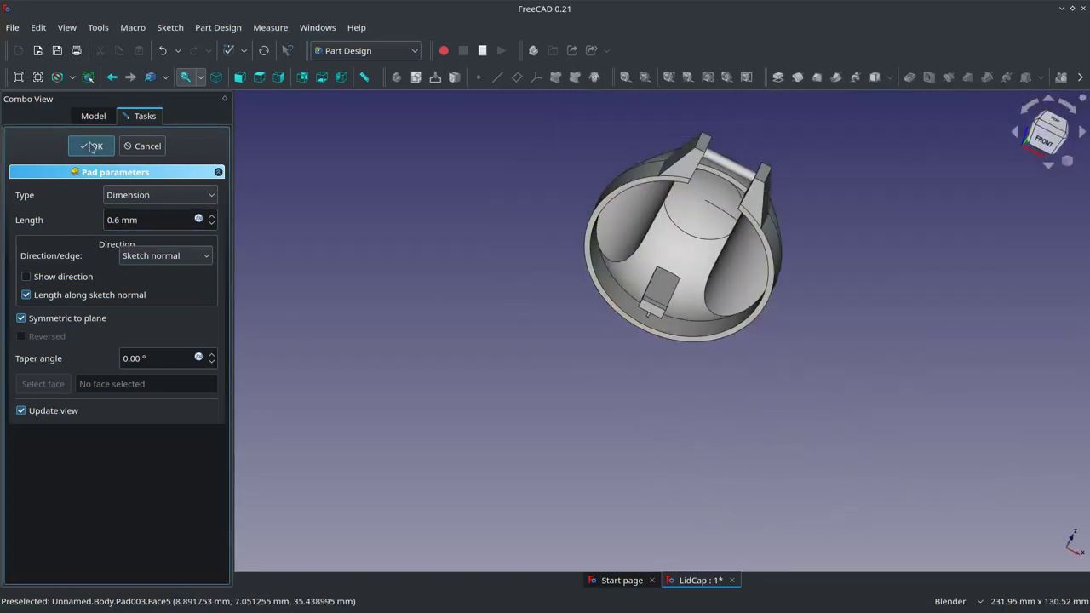
key(Return)
middle_drag(710, 272, 747, 250)
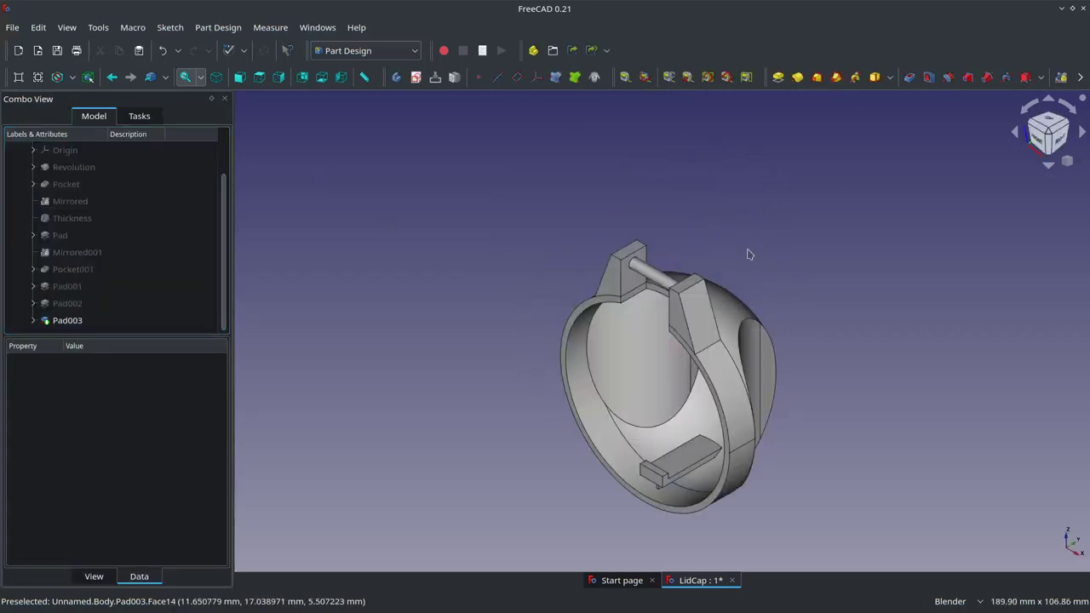
mouse_move(358, 289)
middle_down()
mouse_move(499, 336)
mouse_move(872, 250)
mouse_move(956, 404)
mouse_move(915, 428)
middle_up()
scroll(916, 428, down, 3)
scroll(762, 437, up, 3)
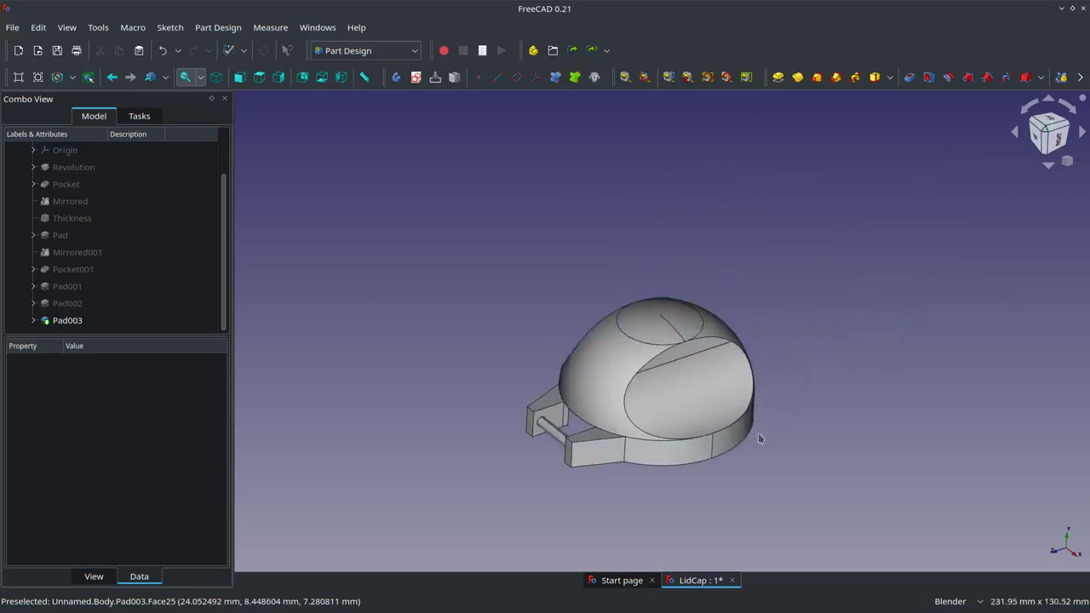
scroll(554, 470, up, 3)
middle_drag(554, 471, 584, 397)
scroll(452, 477, down, 3)
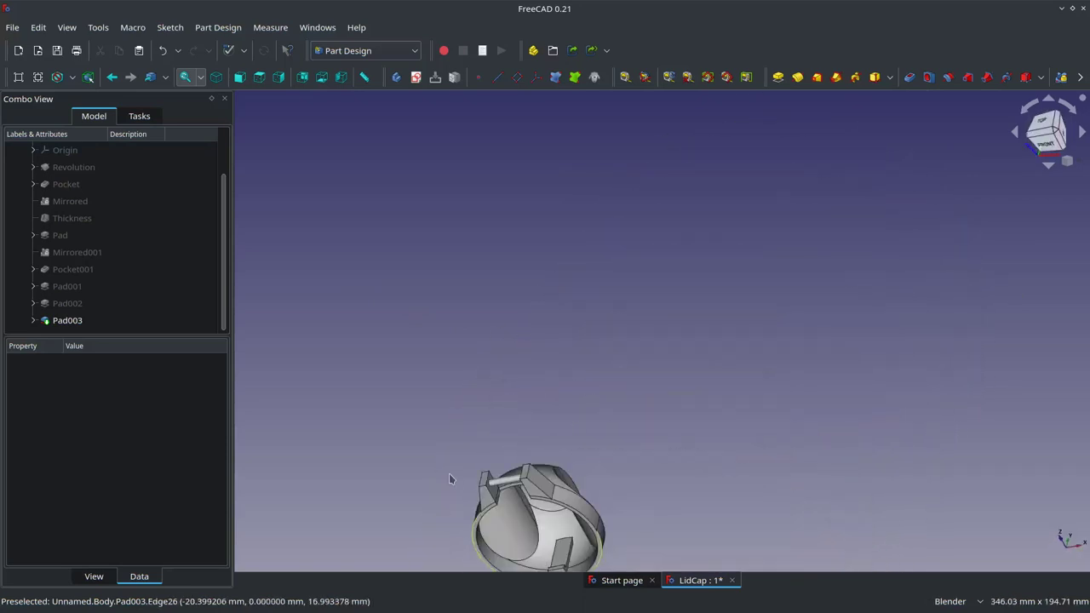
mouse_move(452, 477)
middle_down()
mouse_move(536, 438)
mouse_move(456, 496)
mouse_move(540, 508)
mouse_move(704, 389)
mouse_move(682, 439)
mouse_move(669, 319)
mouse_move(463, 525)
mouse_move(647, 537)
mouse_move(636, 483)
middle_up()
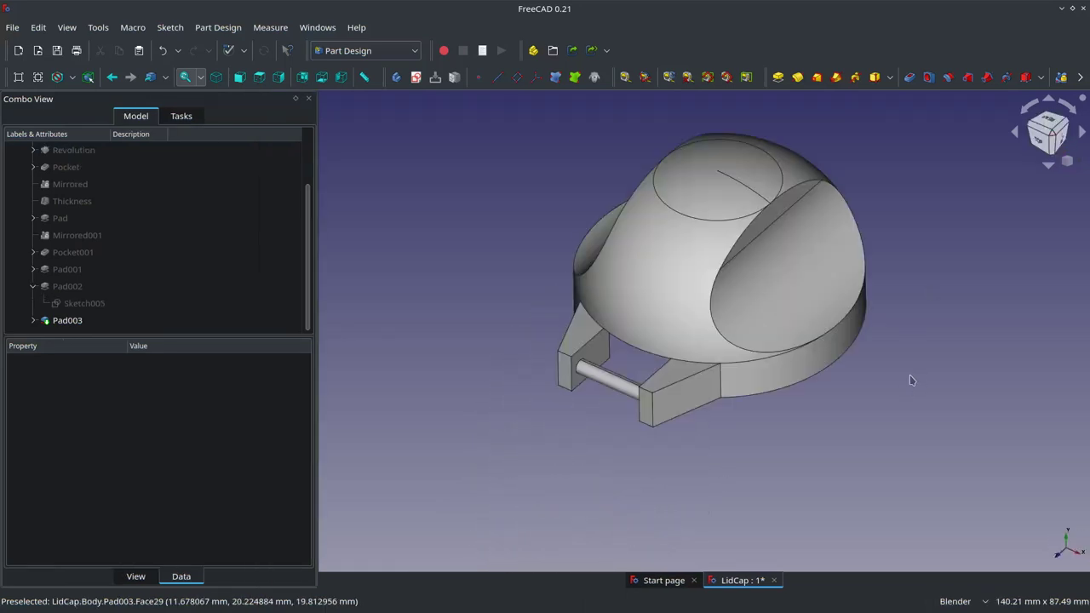
scroll(792, 427, down, 3)
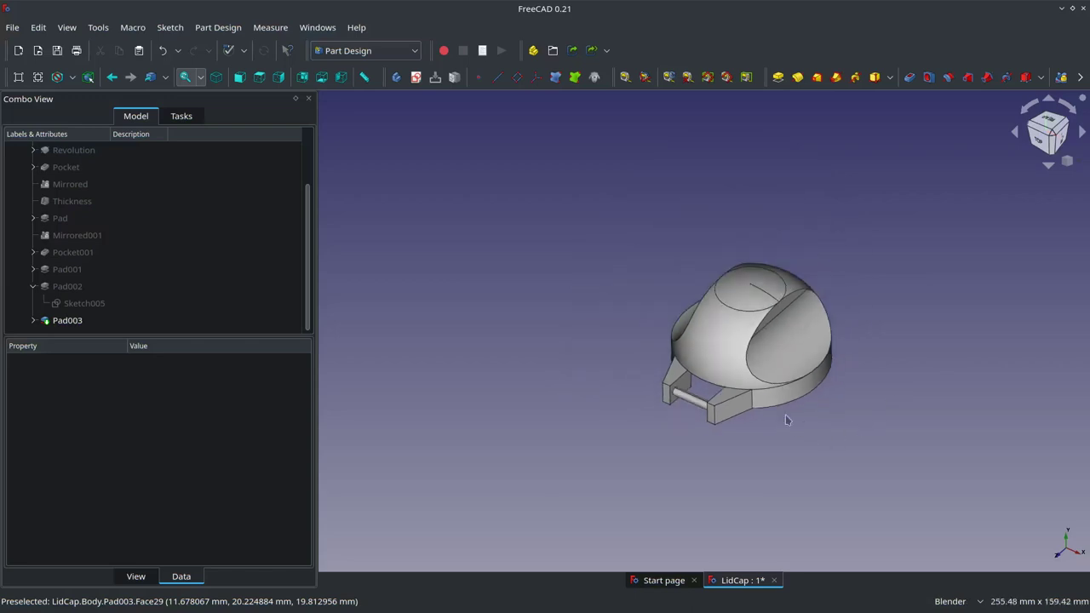
scroll(786, 418, up, 5)
mouse_move(773, 389)
middle_down()
mouse_move(779, 463)
mouse_move(766, 492)
middle_up()
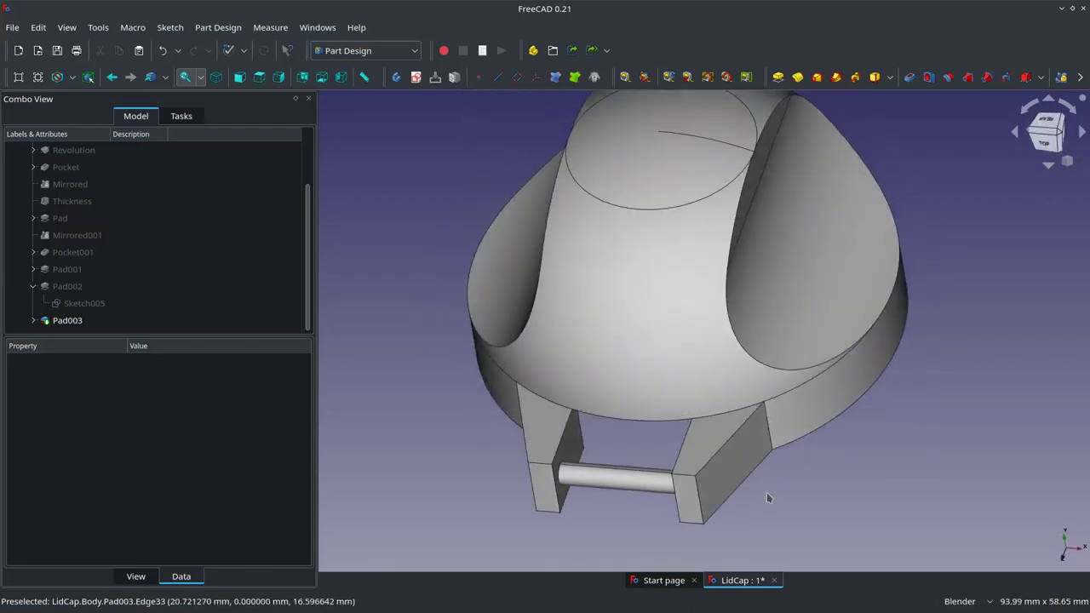
scroll(852, 476, down, 4)
scroll(911, 458, up, 3)
middle_drag(896, 441, 871, 469)
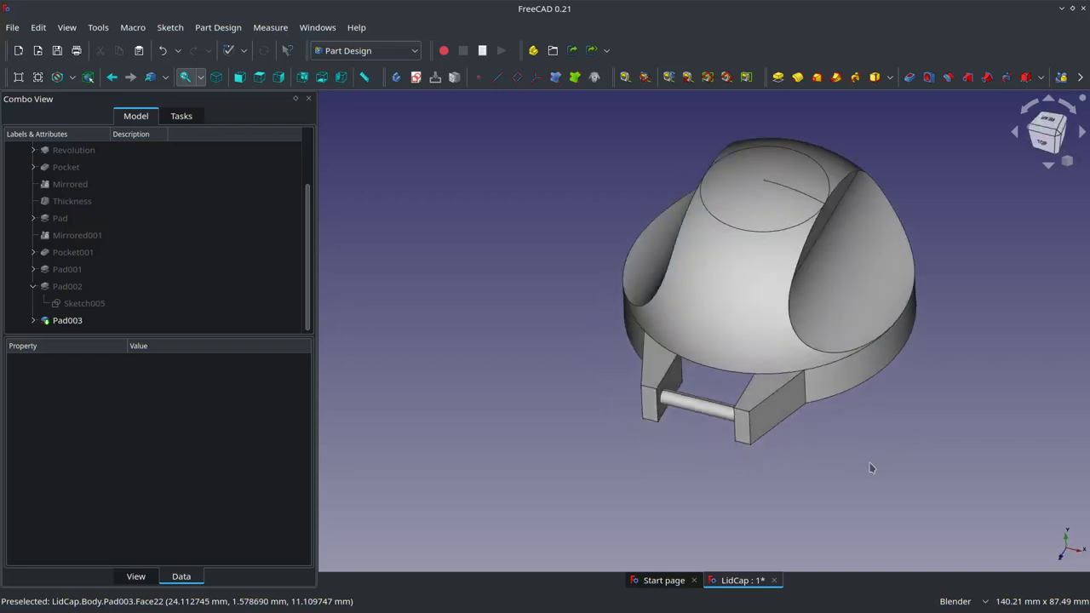
scroll(857, 454, up, 4)
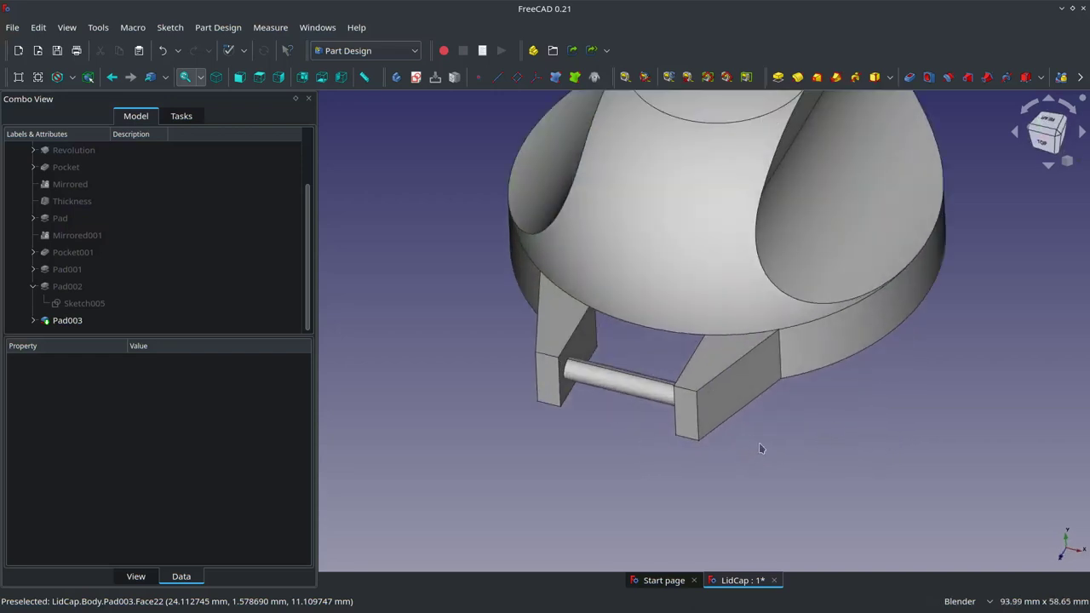
mouse_move(823, 401)
middle_down()
mouse_move(849, 401)
mouse_move(827, 384)
middle_up()
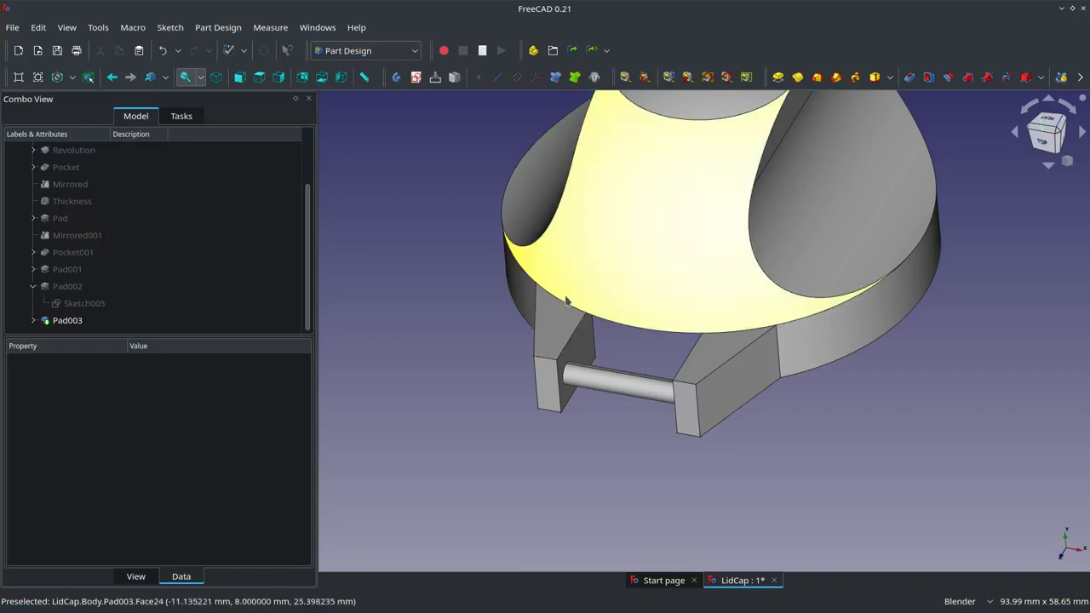
middle_drag(590, 434, 469, 417)
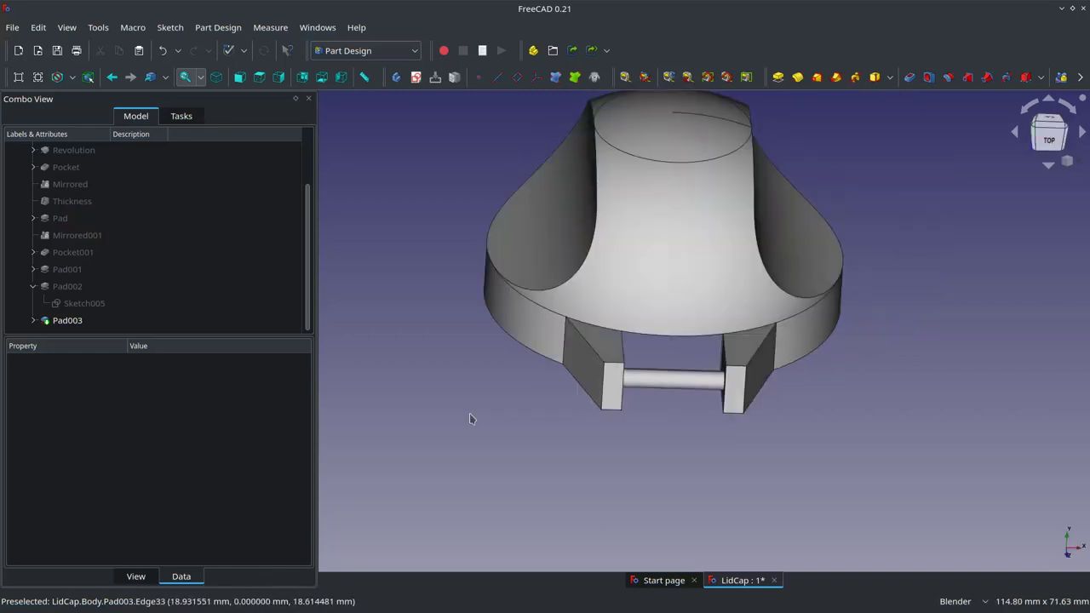
Select Pad003 and view the lid from above to reach the tab-rim edges
click(566, 336)
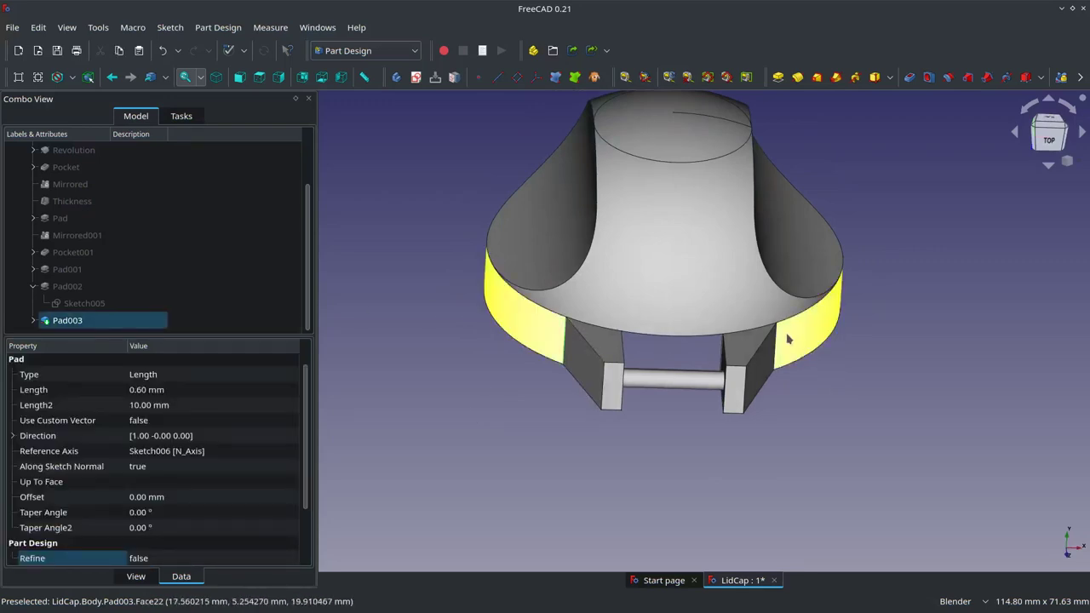
mouse_move(924, 389)
middle_down()
mouse_move(832, 406)
mouse_move(842, 414)
middle_up()
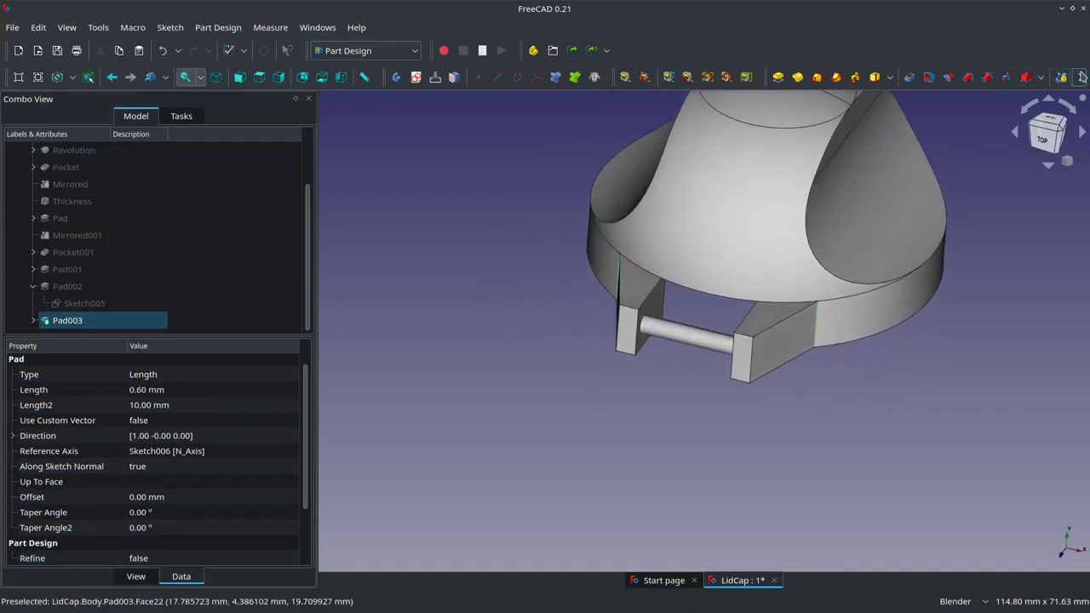
click(1079, 78)
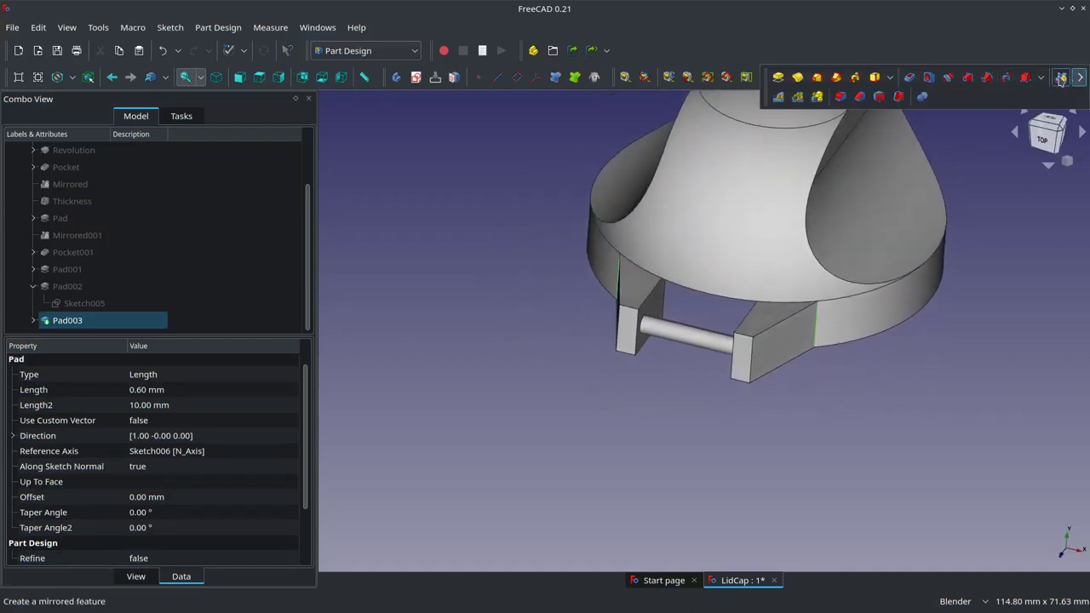
Fillet Edge70 and Edge72 where the tabs meet the rim with a 4 mm radius
click(1081, 79)
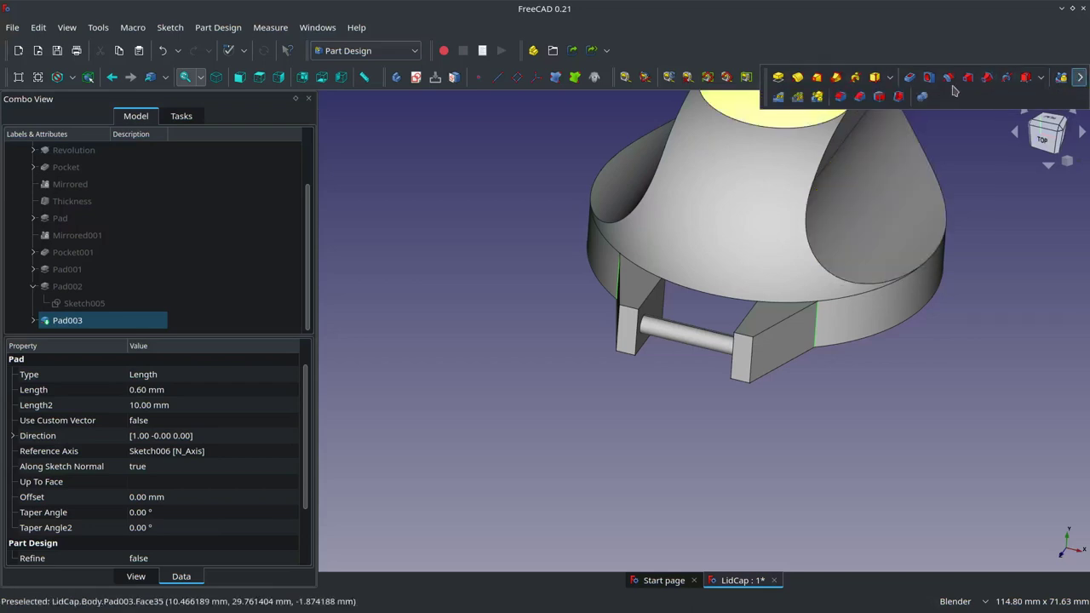
click(842, 94)
scroll(1028, 239, up, 2)
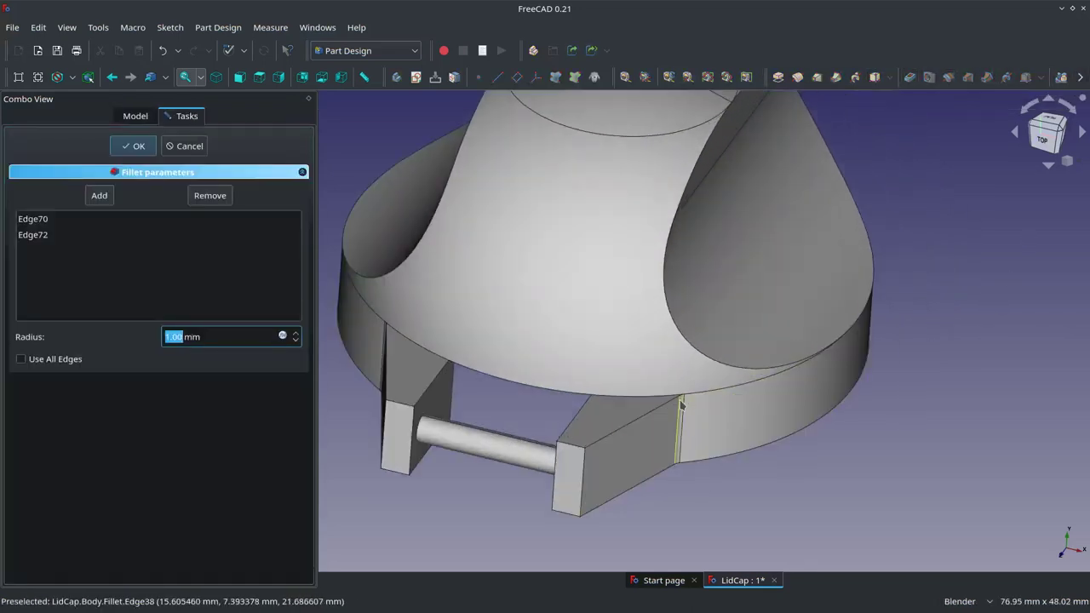
click(171, 337)
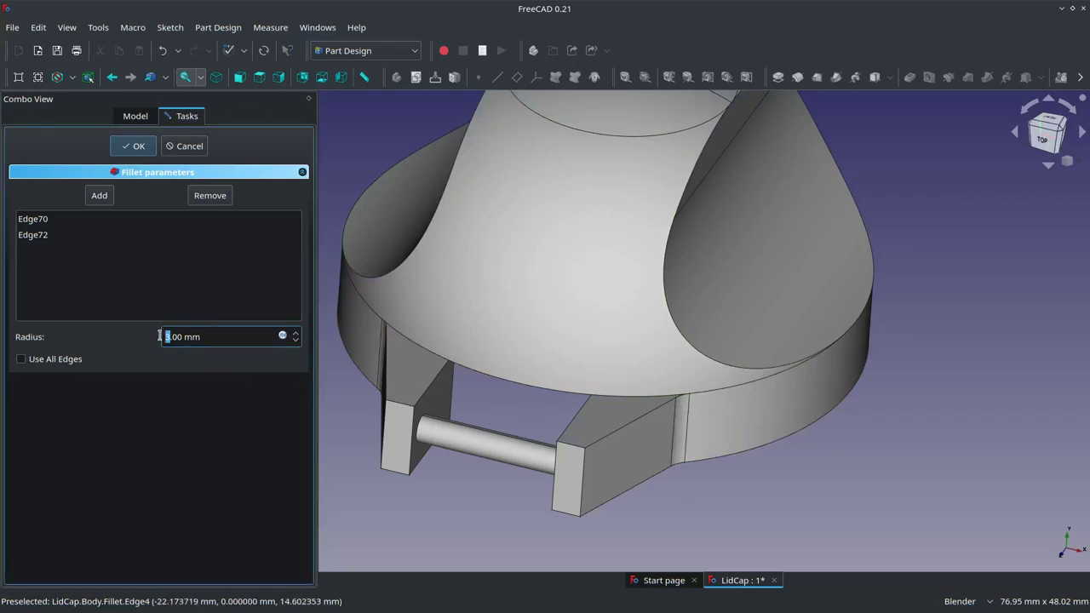
text(5)
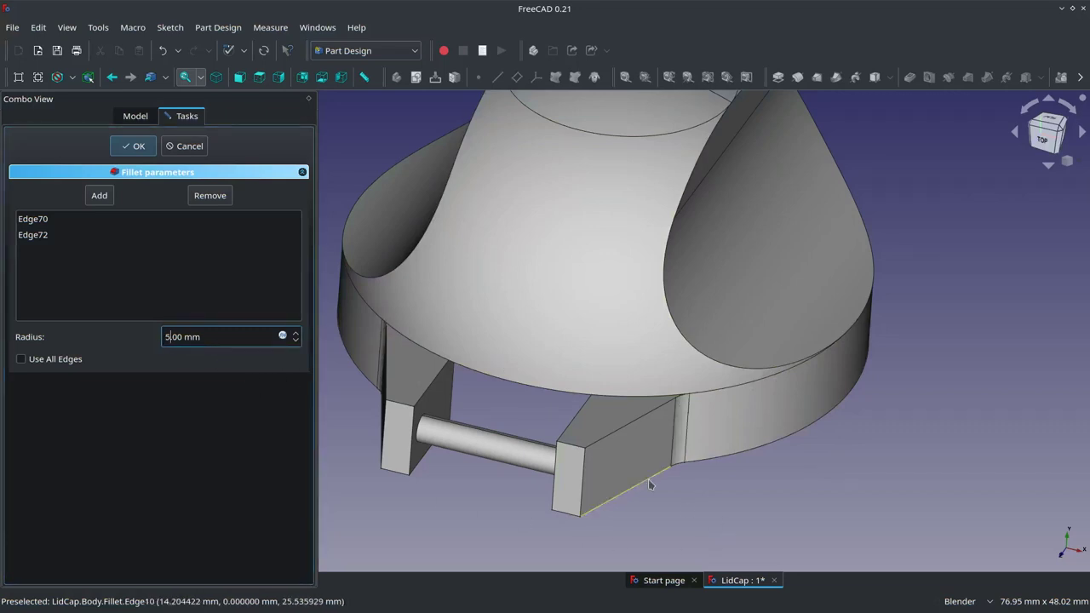
text(4)
click(804, 478)
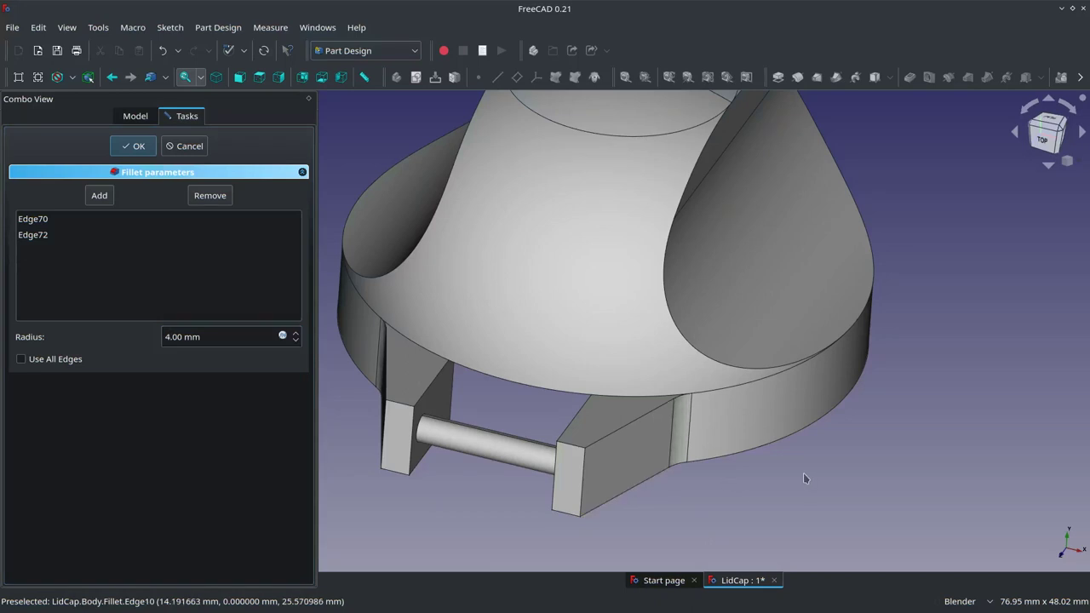
key(Return)
View the whole filleted lid and select the Fillet feature for the tab-tip edges
scroll(722, 274, down, 5)
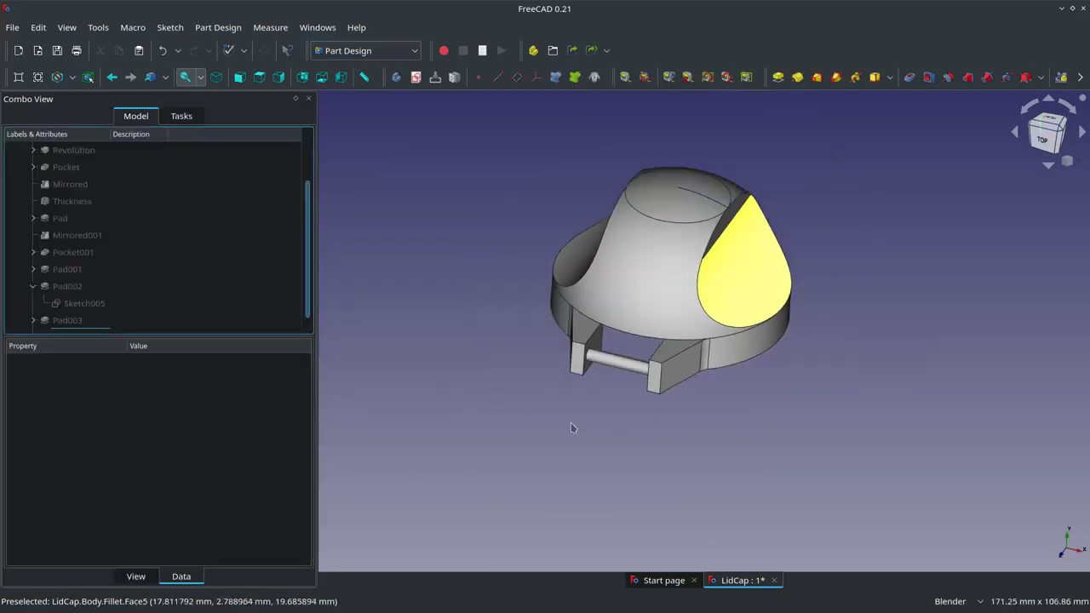
mouse_move(562, 417)
middle_down()
mouse_move(696, 411)
mouse_move(572, 495)
middle_up()
scroll(627, 299, up, 3)
click(593, 407)
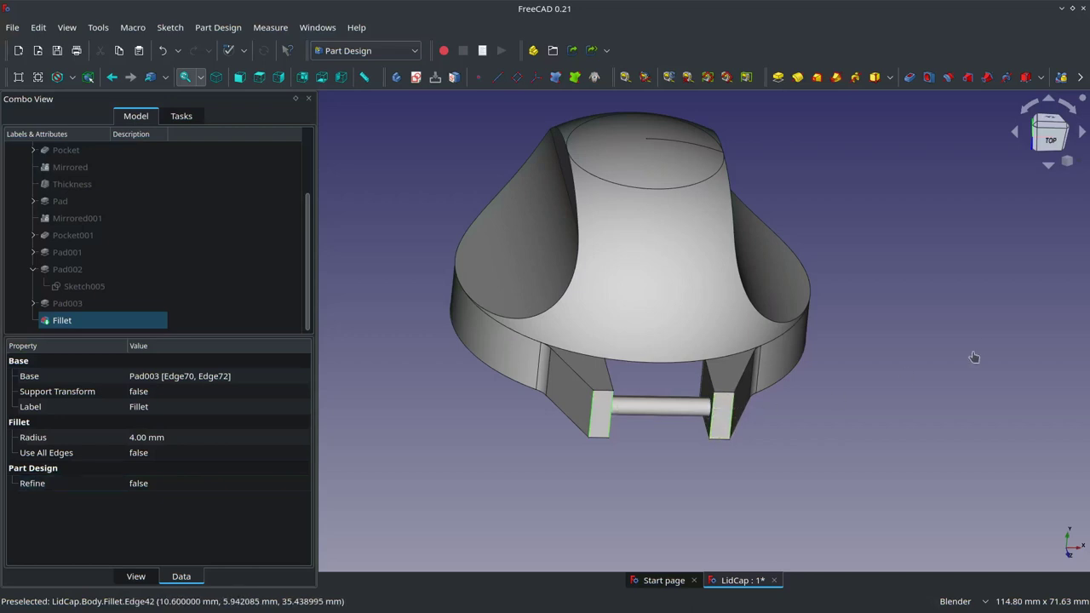
click(1080, 78)
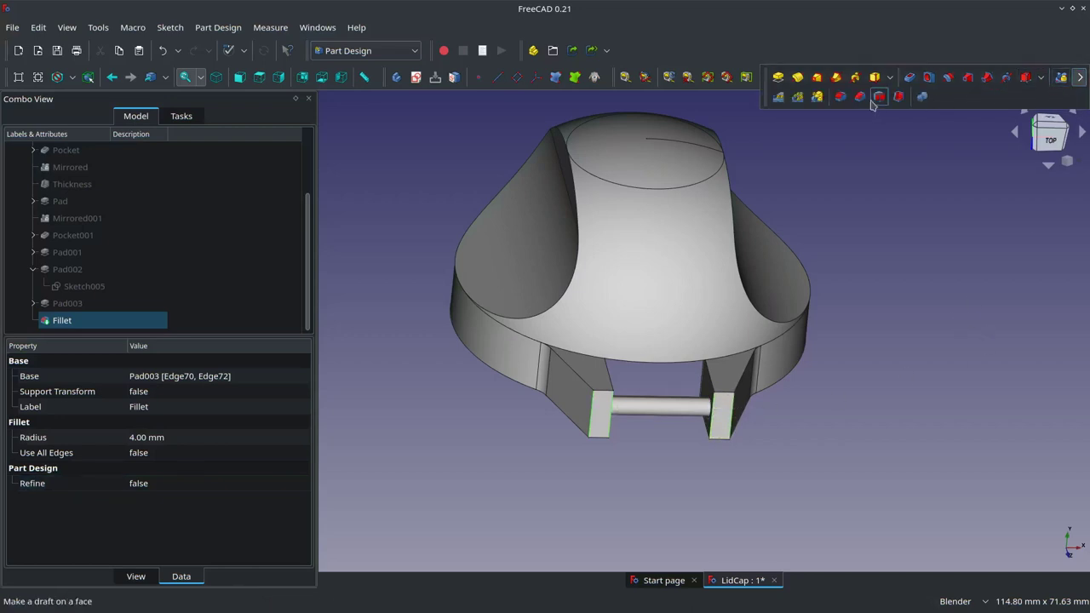
Create Fillet001 with 1 mm radius on Edge14, Edge18, Edge44 and Edge42
middle_drag(928, 344, 927, 315)
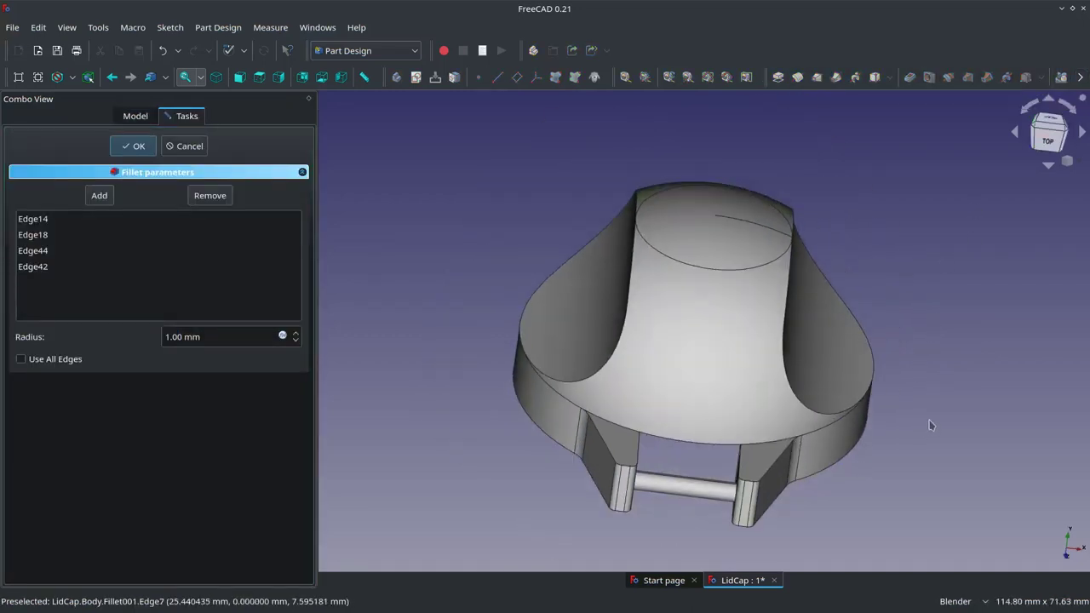
mouse_move(931, 425)
middle_down()
mouse_move(895, 413)
mouse_move(876, 502)
middle_up()
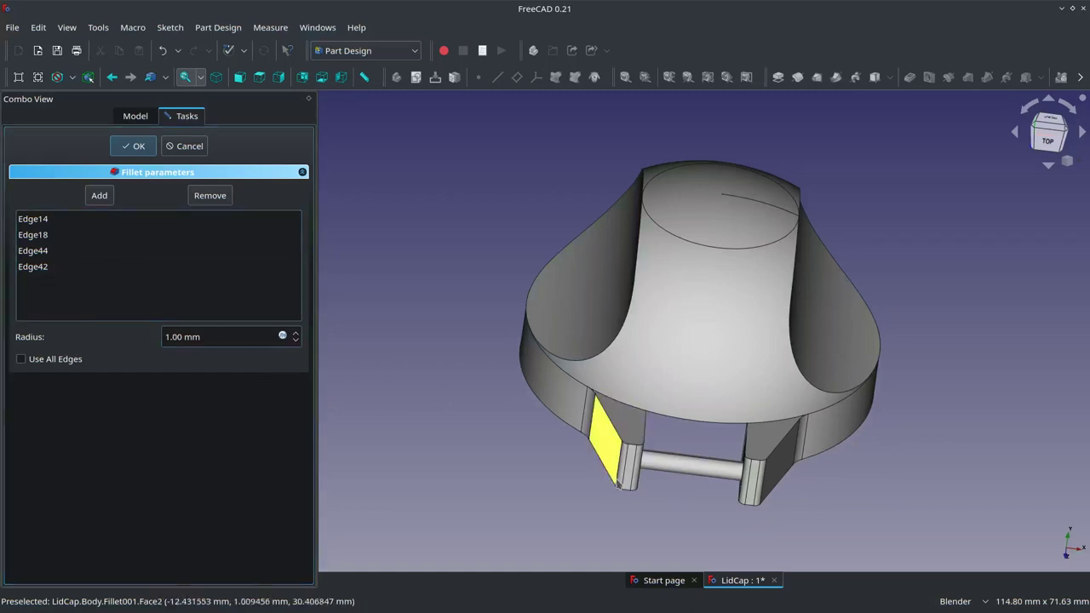
scroll(693, 509, up, 2)
click(141, 152)
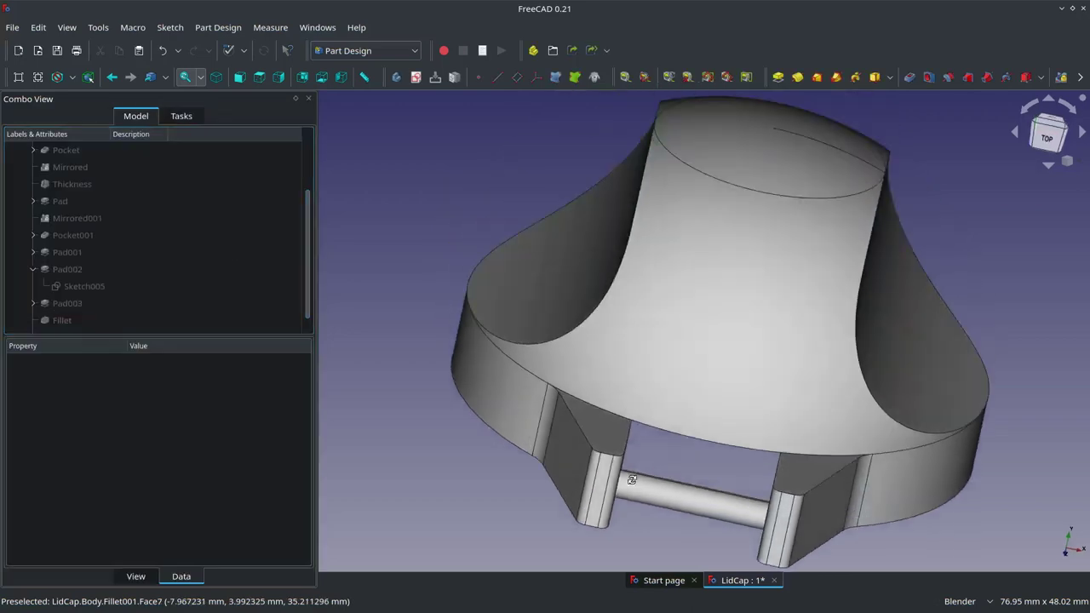
middle_drag(597, 383, 652, 455)
scroll(652, 455, down, 3)
scroll(559, 498, up, 2)
middle_drag(560, 498, 657, 378)
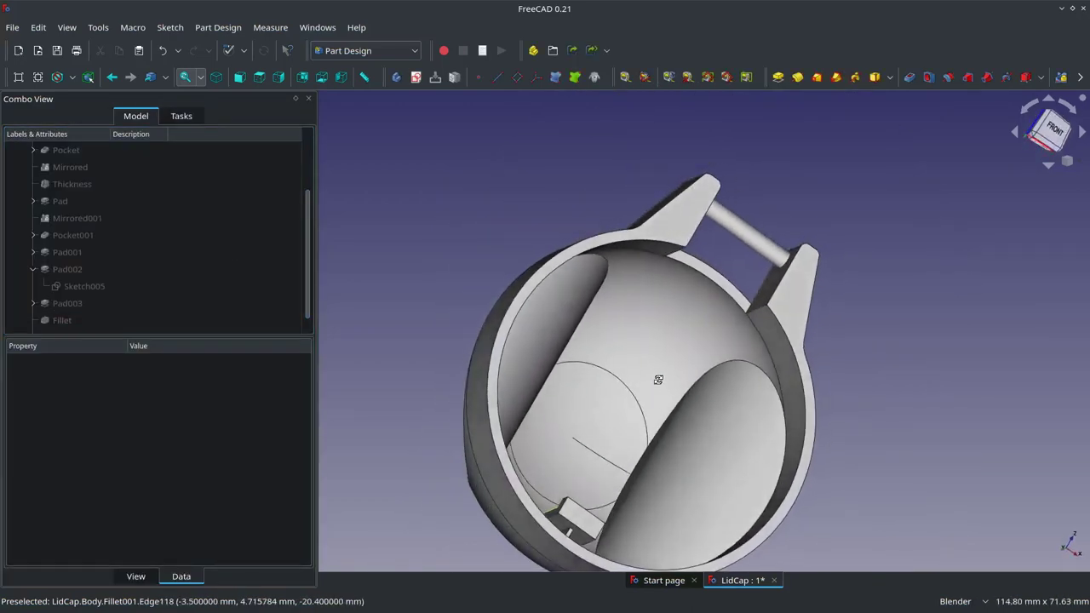
scroll(724, 340, down, 3)
scroll(730, 332, up, 4)
mouse_move(730, 332)
middle_down()
mouse_move(783, 239)
mouse_move(721, 238)
mouse_move(652, 323)
middle_up()
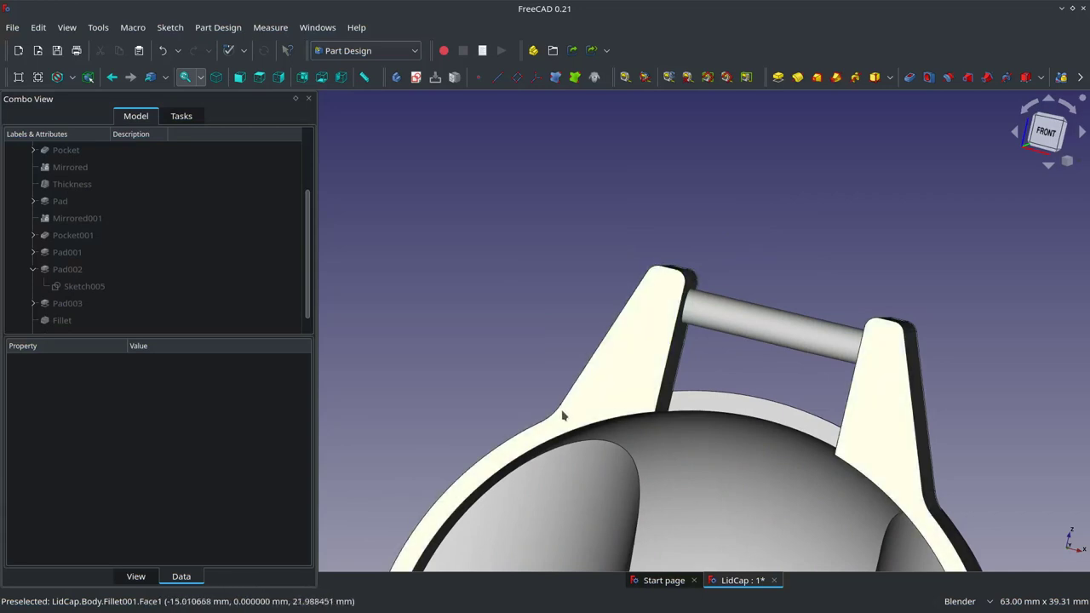
mouse_move(749, 358)
middle_down()
mouse_move(771, 209)
mouse_move(786, 236)
mouse_move(781, 380)
mouse_move(777, 236)
mouse_move(952, 187)
middle_up()
scroll(776, 236, down, 5)
scroll(777, 236, up, 3)
scroll(929, 261, up, 4)
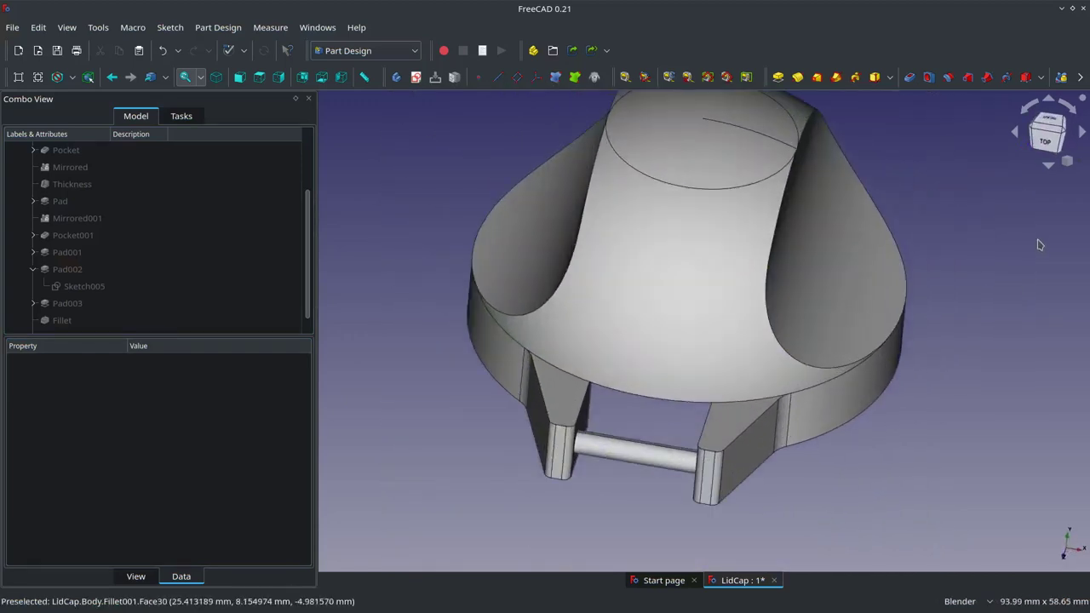
scroll(1016, 257, down, 3)
scroll(1002, 230, up, 1)
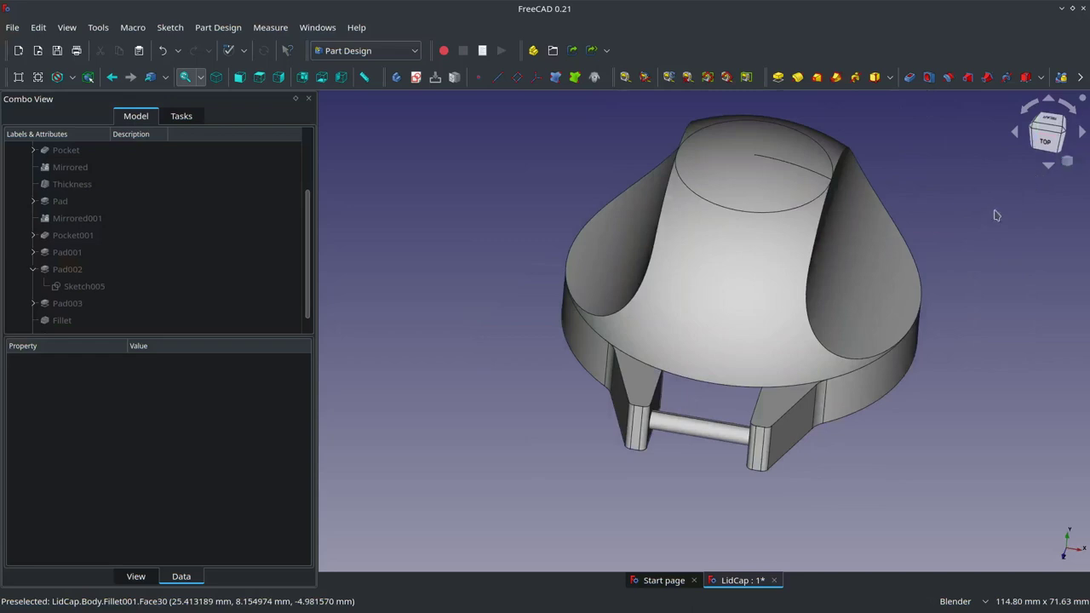
scroll(652, 497, down, 3)
scroll(459, 514, up, 2)
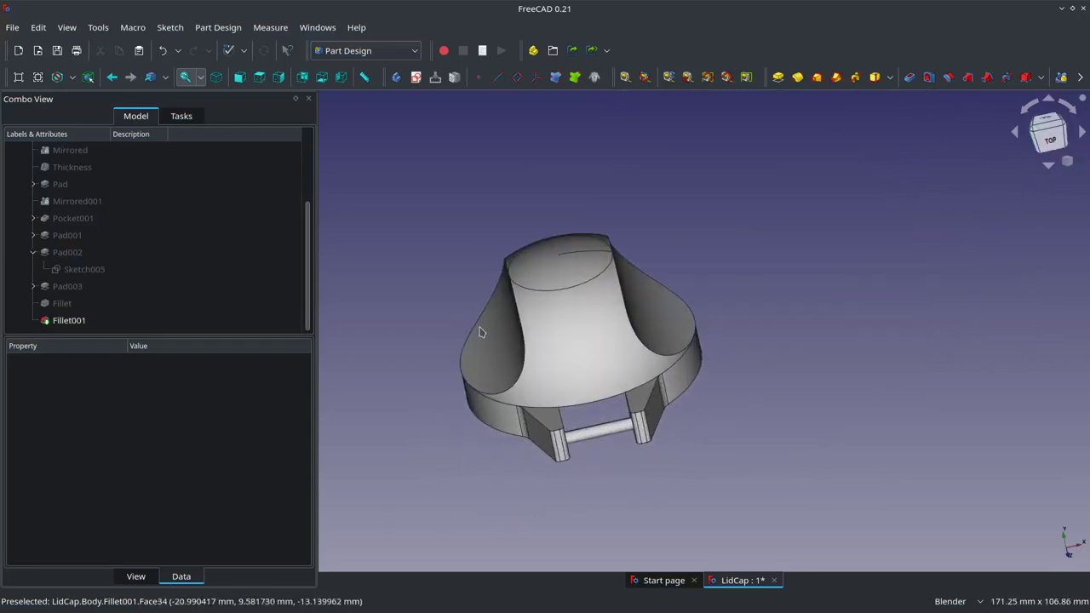